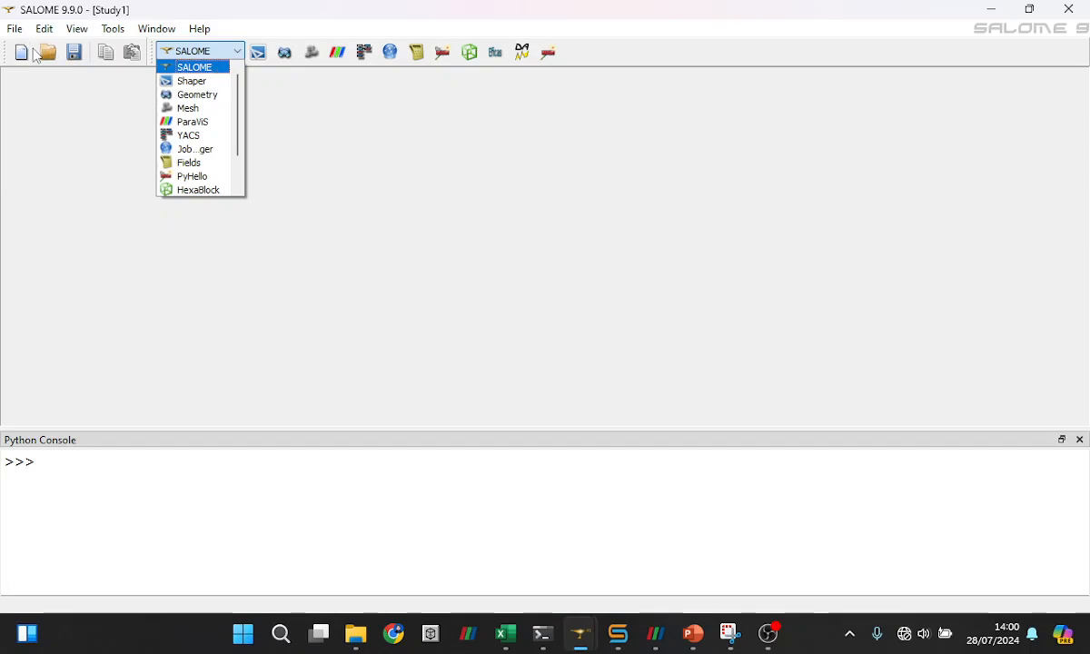
Open the existing study file Studyhelix.hdf from the SALOME-9.9.0 folder
{"action": "left_click", "coordinate": [180, 57]}
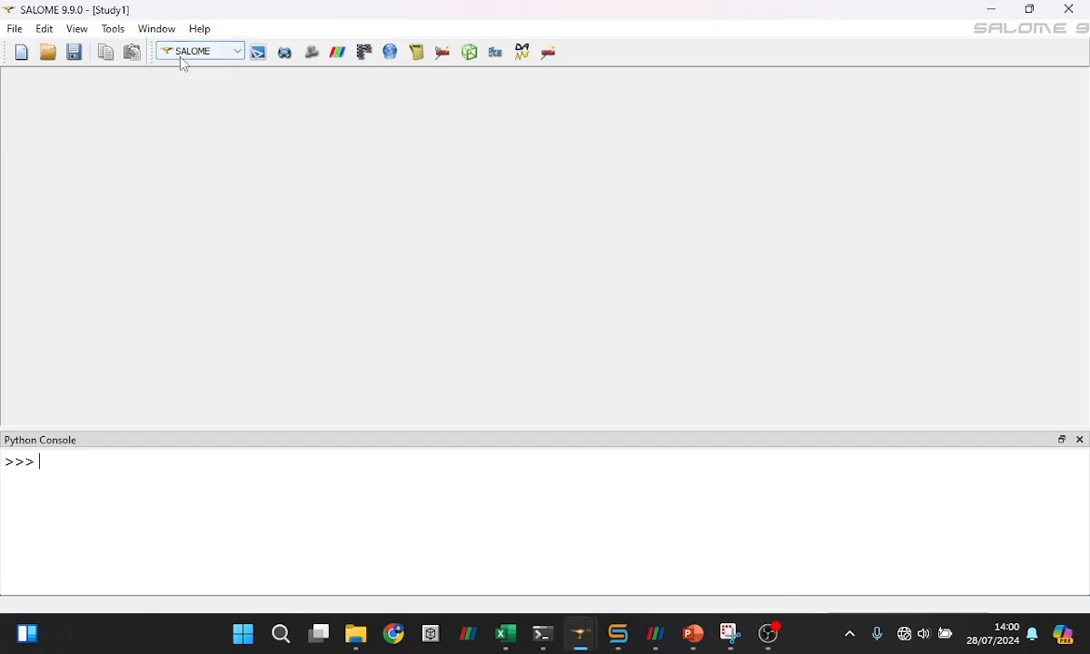
{"action": "left_click", "coordinate": [45, 54]}
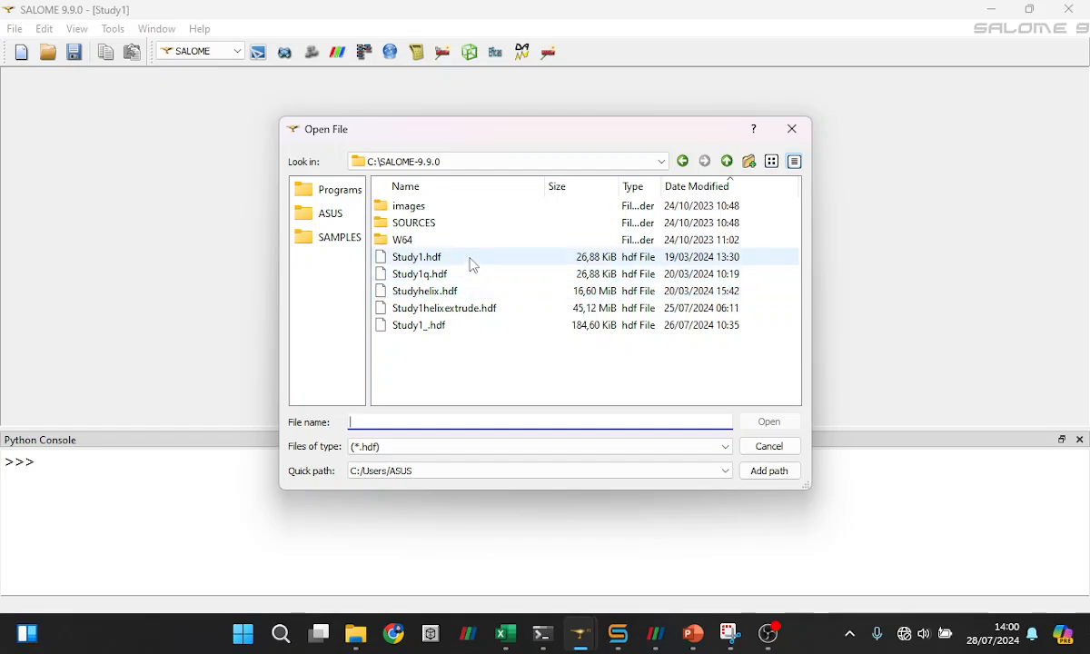
{"action": "left_click", "coordinate": [459, 290]}
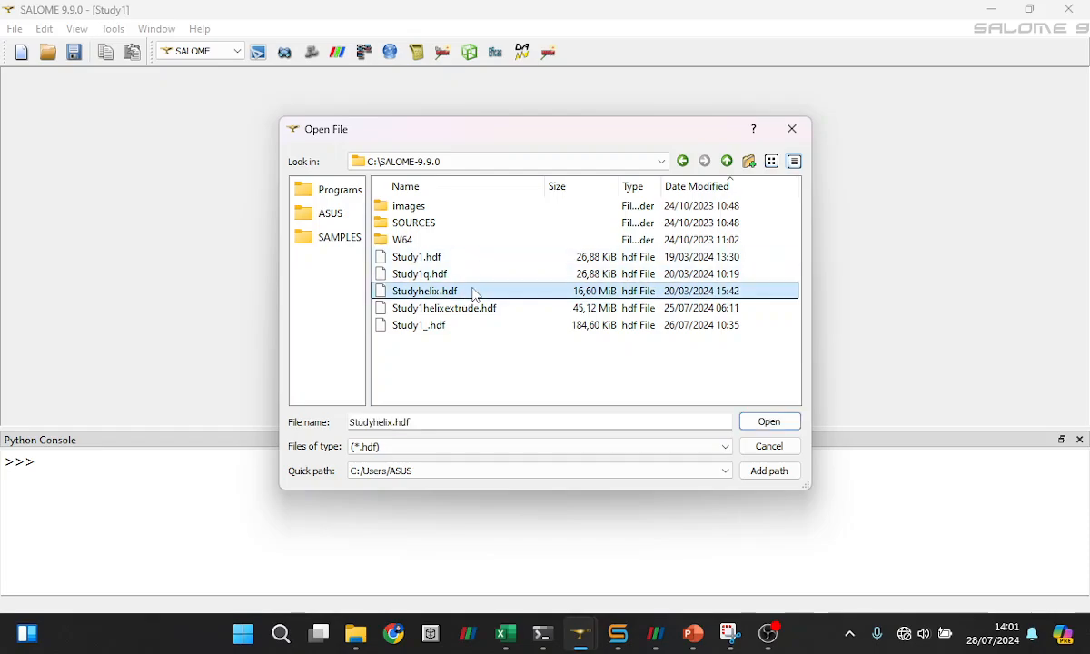
{"action": "left_click", "coordinate": [770, 423]}
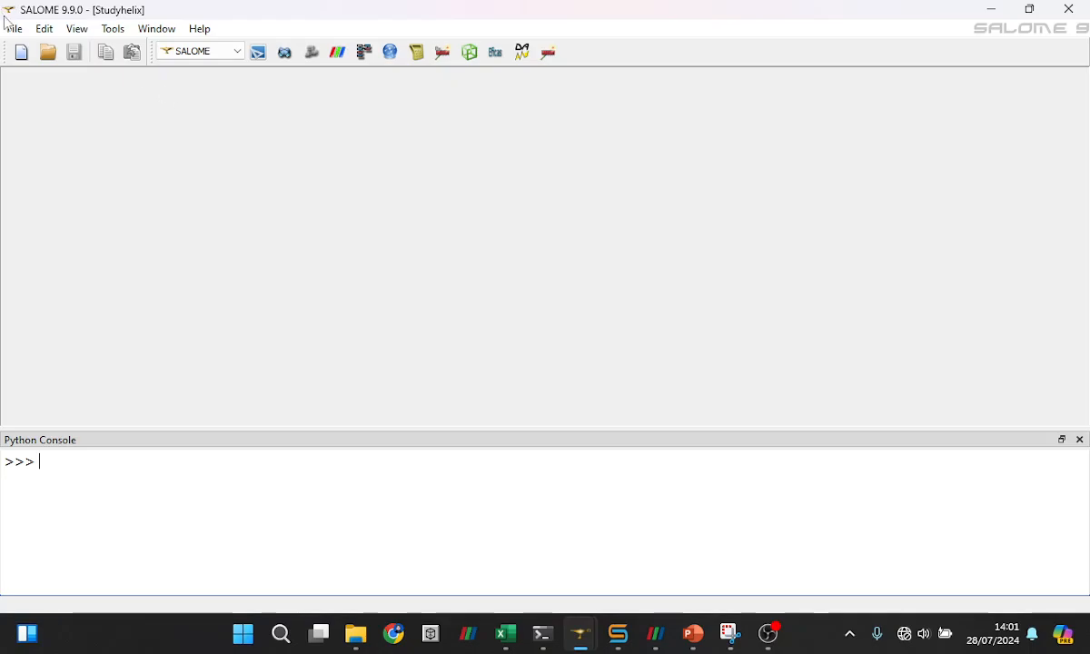
{"action": "left_click", "coordinate": [219, 55]}
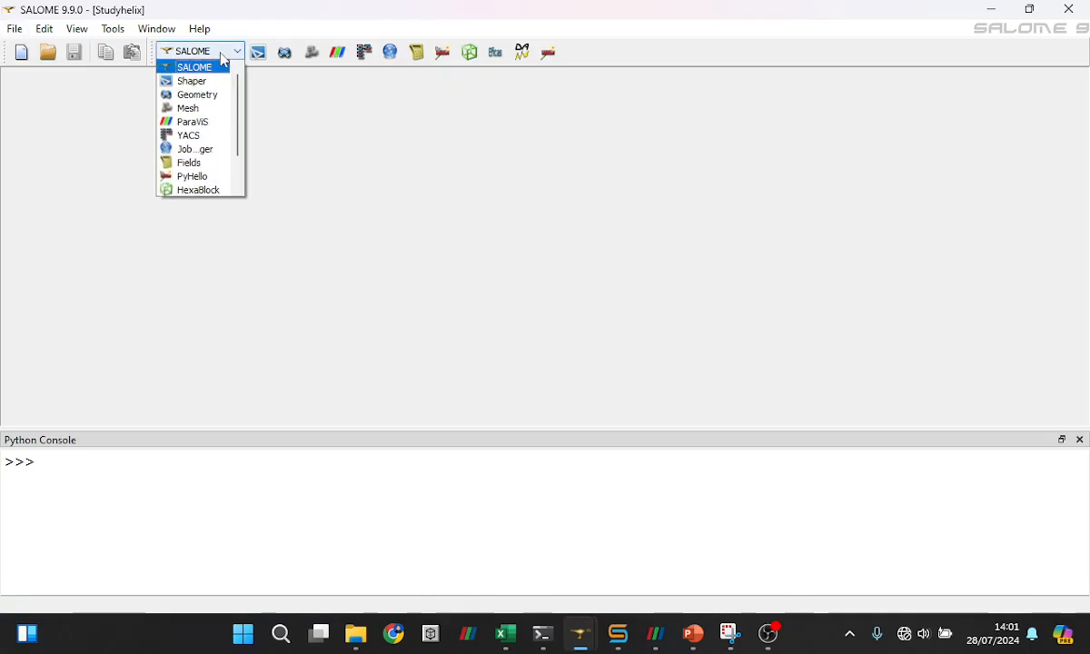
{"action": "left_click", "coordinate": [215, 99]}
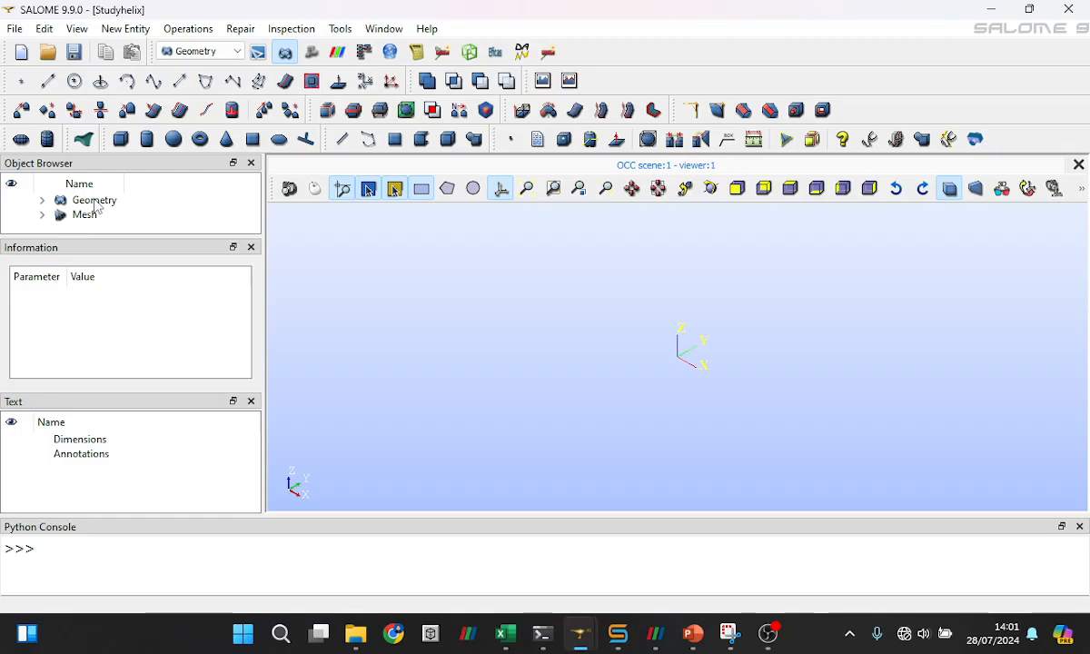
{"action": "left_click", "coordinate": [236, 54]}
{"action": "left_click", "coordinate": [218, 66]}
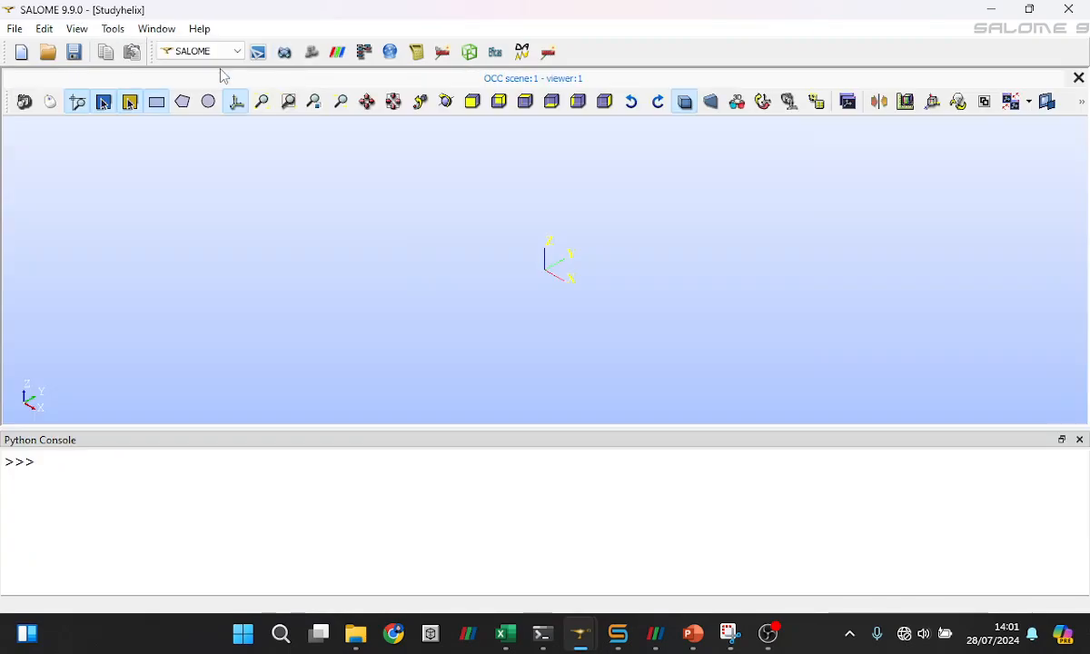
{"action": "left_click", "coordinate": [16, 29]}
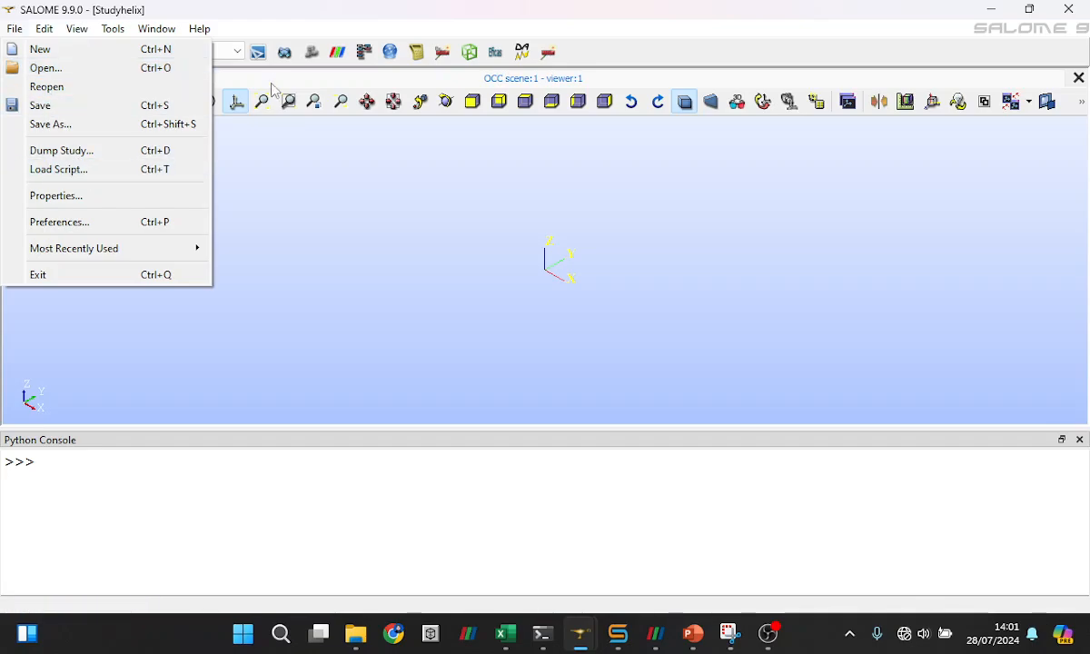
{"action": "left_click", "coordinate": [266, 20]}
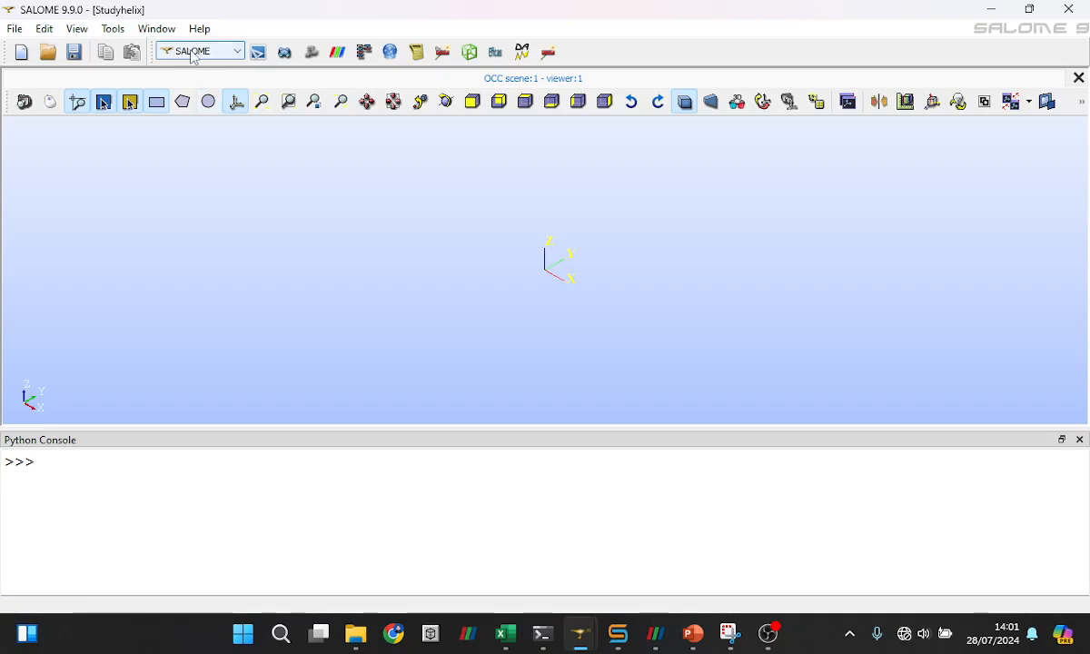
Load the Python script helix_salome.py from the ASUS user's Downloads folder into the study
{"action": "left_click", "coordinate": [15, 29]}
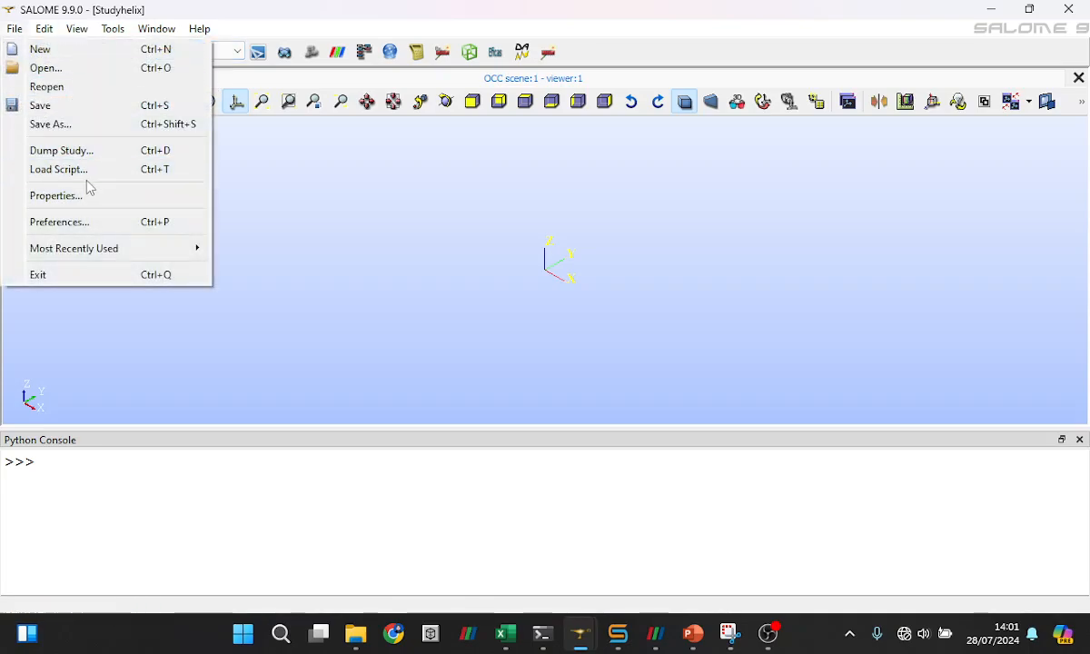
{"action": "left_click", "coordinate": [89, 171]}
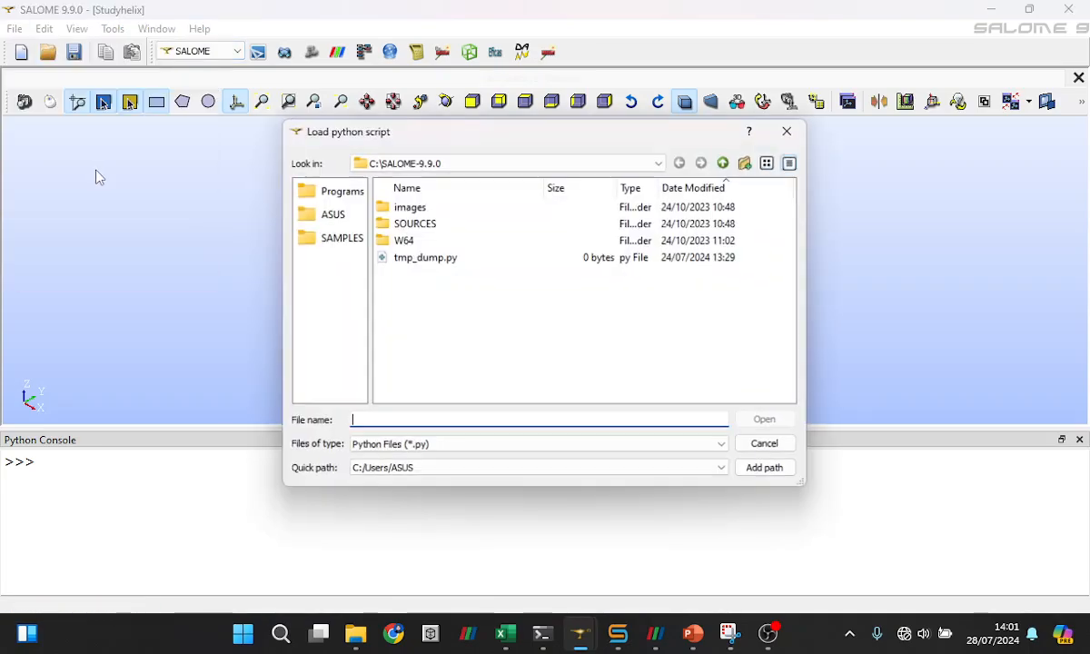
{"action": "left_click", "coordinate": [330, 215]}
{"action": "scroll", "coordinate": [435, 338], "scroll_direction": "down", "scroll_amount": 5}
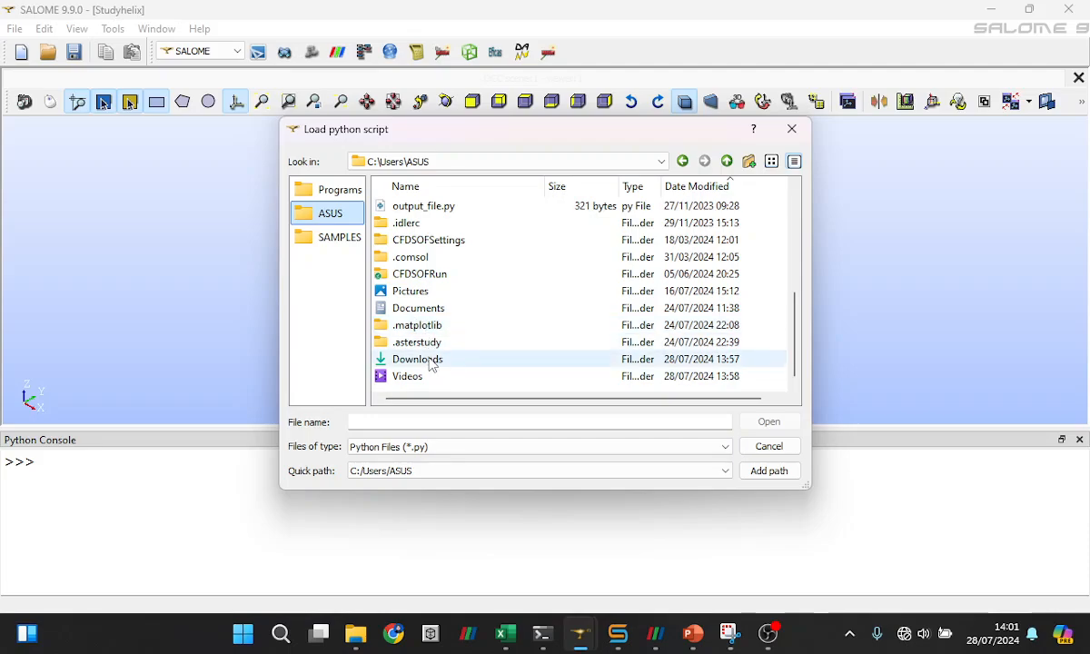
{"action": "double_click", "coordinate": [432, 359]}
{"action": "scroll", "coordinate": [432, 362], "scroll_direction": "down", "scroll_amount": 3}
{"action": "scroll", "coordinate": [451, 313], "scroll_direction": "up", "scroll_amount": 2}
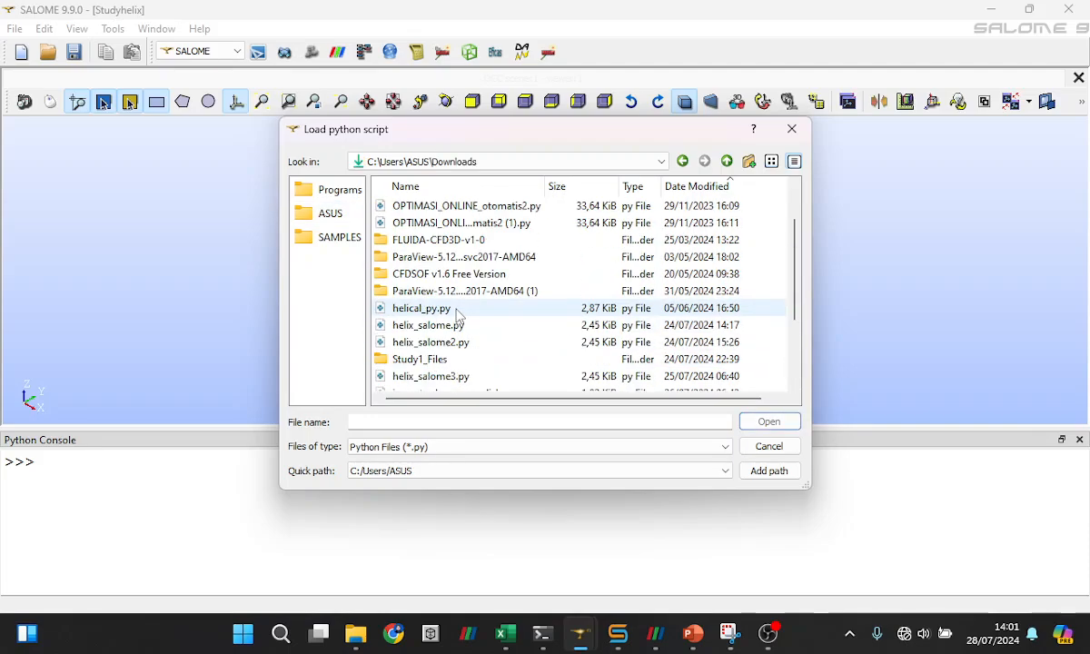
{"action": "left_click", "coordinate": [427, 325]}
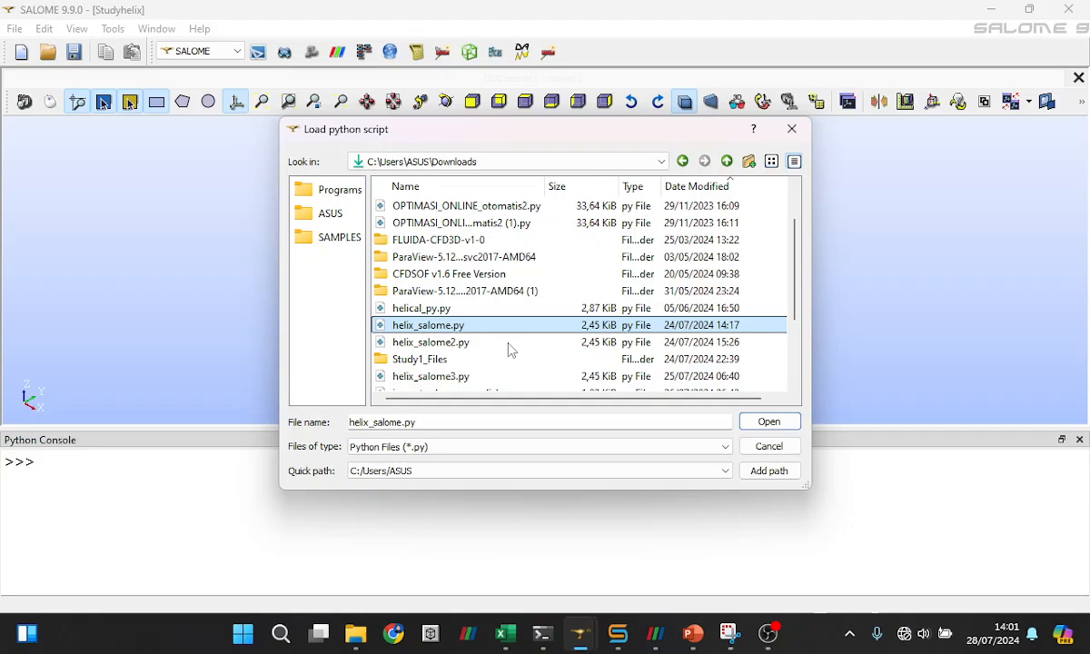
{"action": "left_click", "coordinate": [769, 422]}
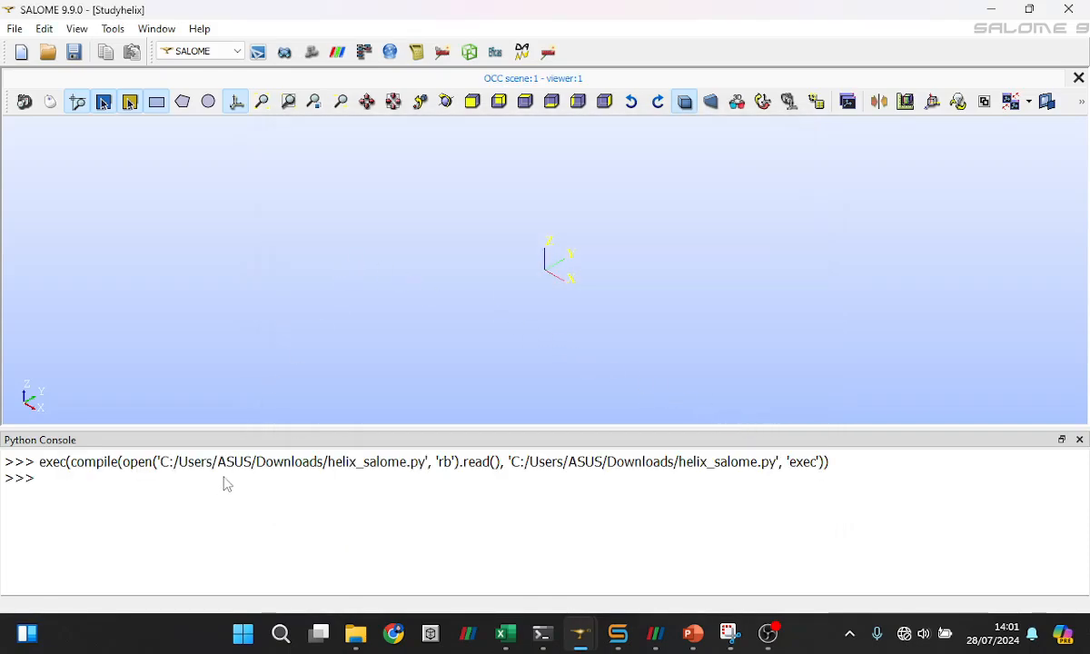
Activate the Geometry module and display the spring object from the expanded Geometry tree
{"action": "left_click", "coordinate": [213, 51]}
{"action": "left_click", "coordinate": [196, 95]}
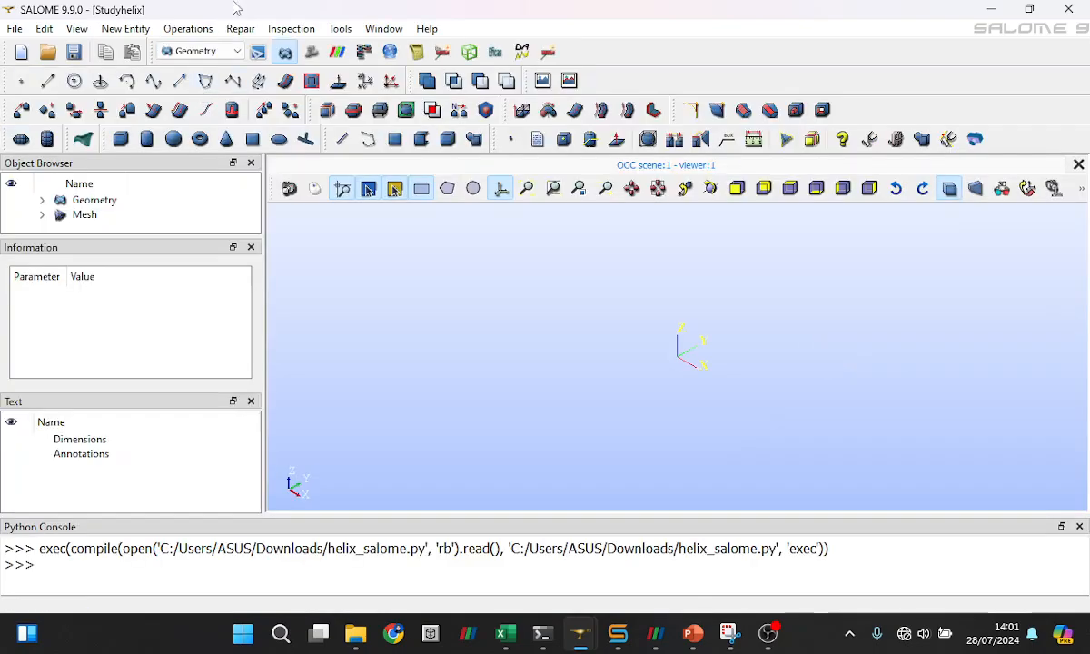
{"action": "left_click", "coordinate": [41, 202]}
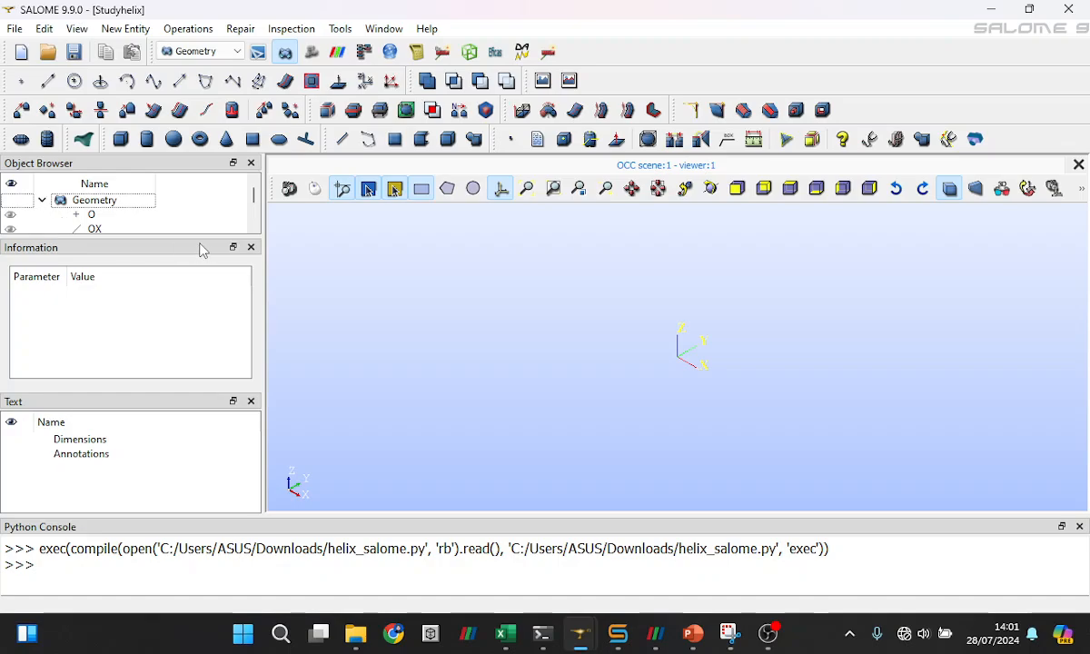
{"action": "scroll", "coordinate": [140, 218], "scroll_direction": "down", "scroll_amount": 3}
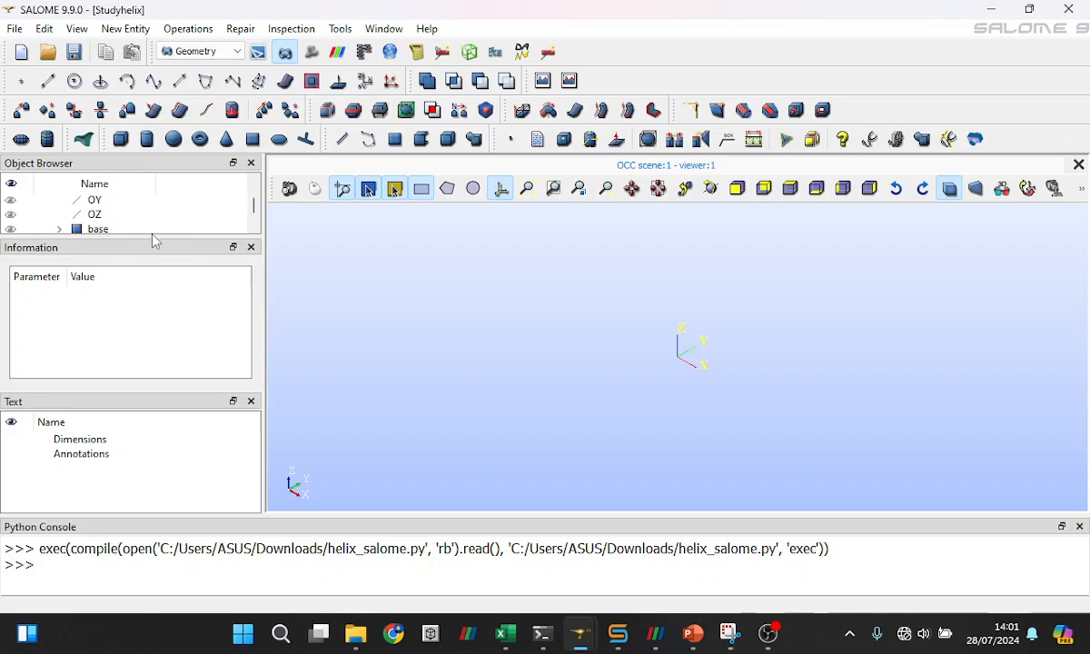
{"action": "left_click_drag", "start_coordinate": [154, 236], "coordinate": [138, 317]}
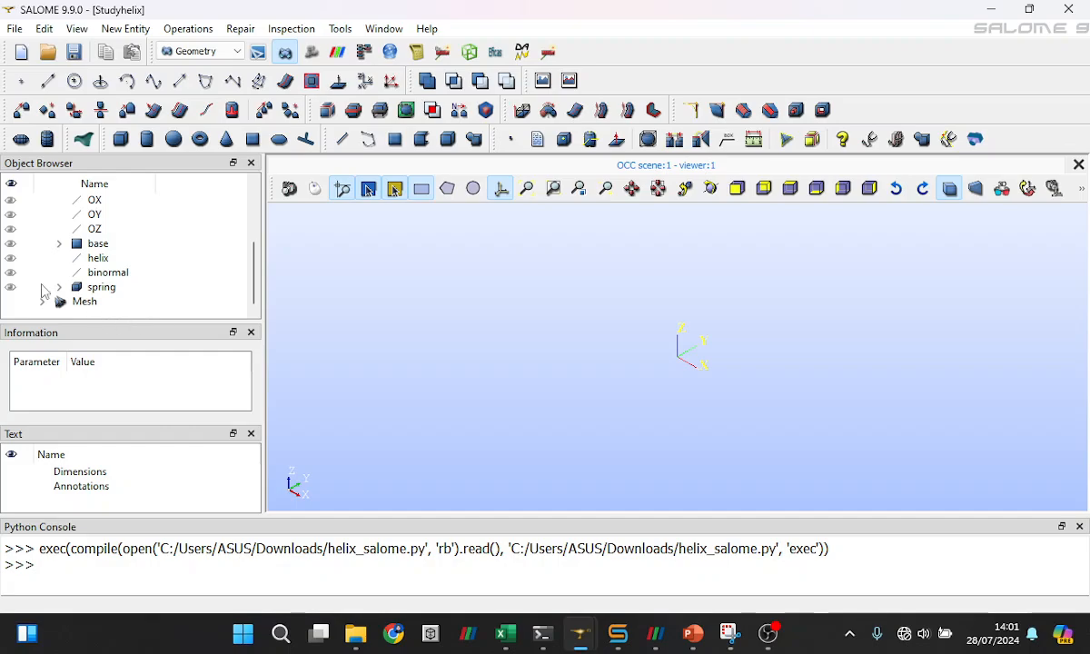
{"action": "left_click", "coordinate": [10, 288]}
{"action": "scroll", "coordinate": [682, 327], "scroll_direction": "up", "scroll_amount": 4}
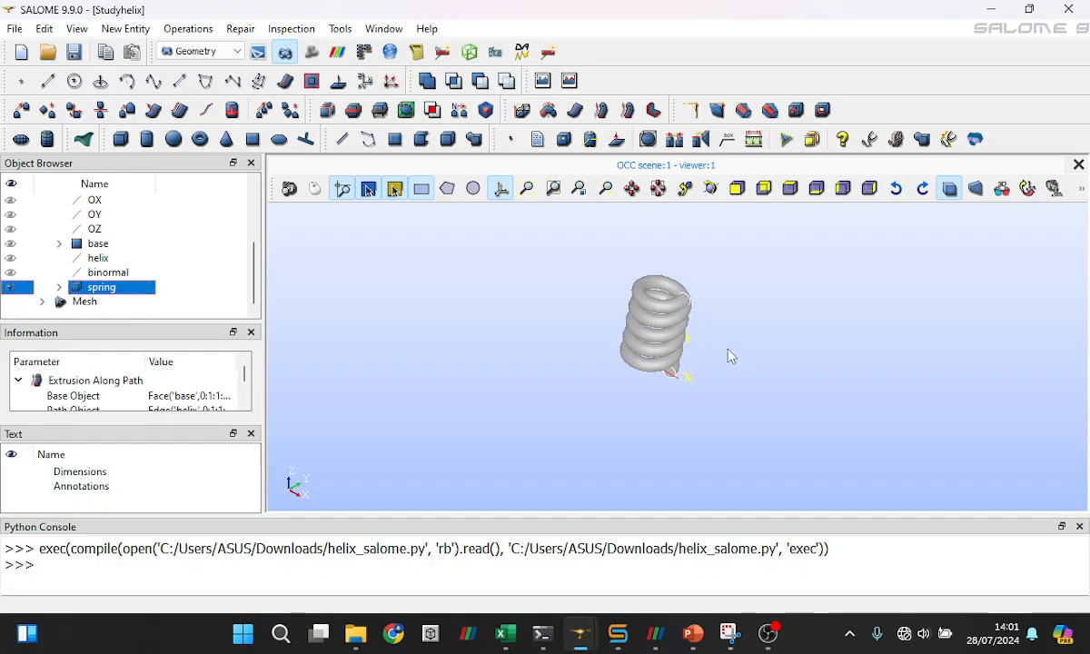
{"action": "scroll", "coordinate": [663, 342], "scroll_direction": "up", "scroll_amount": 2}
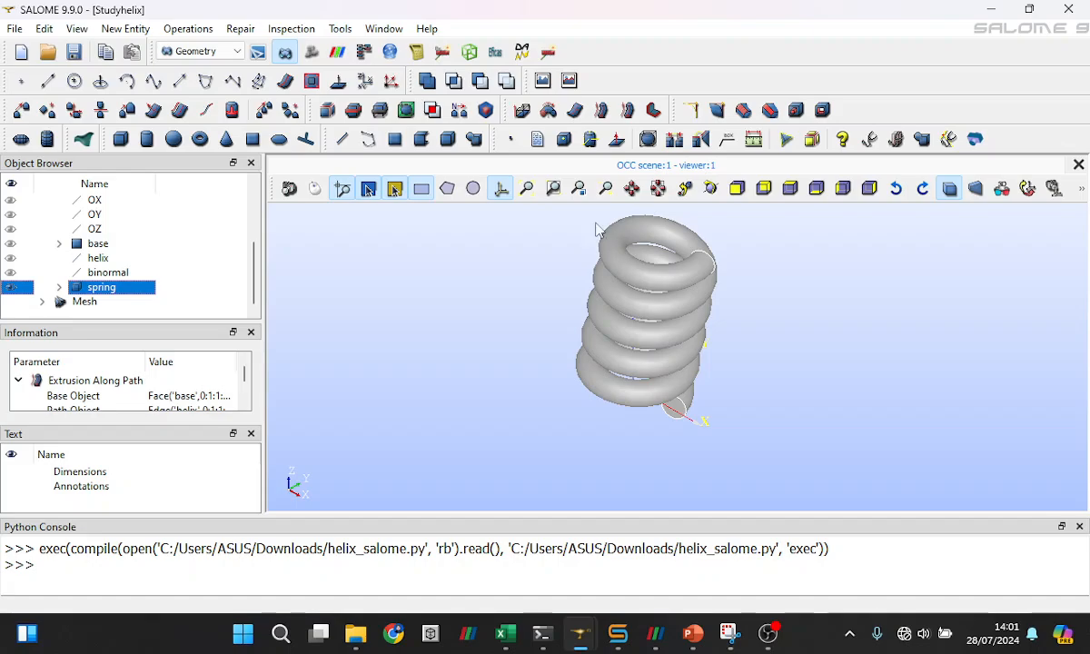
Hide the spring object and display the AdditiveHelix object instead
{"action": "scroll", "coordinate": [124, 283], "scroll_direction": "up", "scroll_amount": 2}
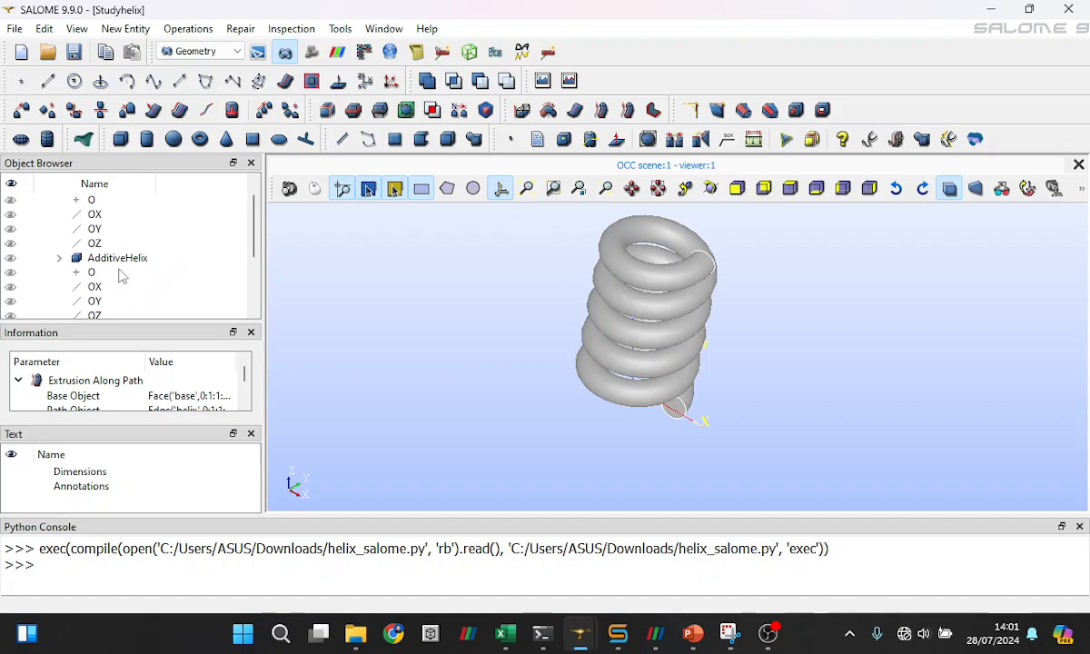
{"action": "scroll", "coordinate": [11, 263], "scroll_direction": "down", "scroll_amount": 2}
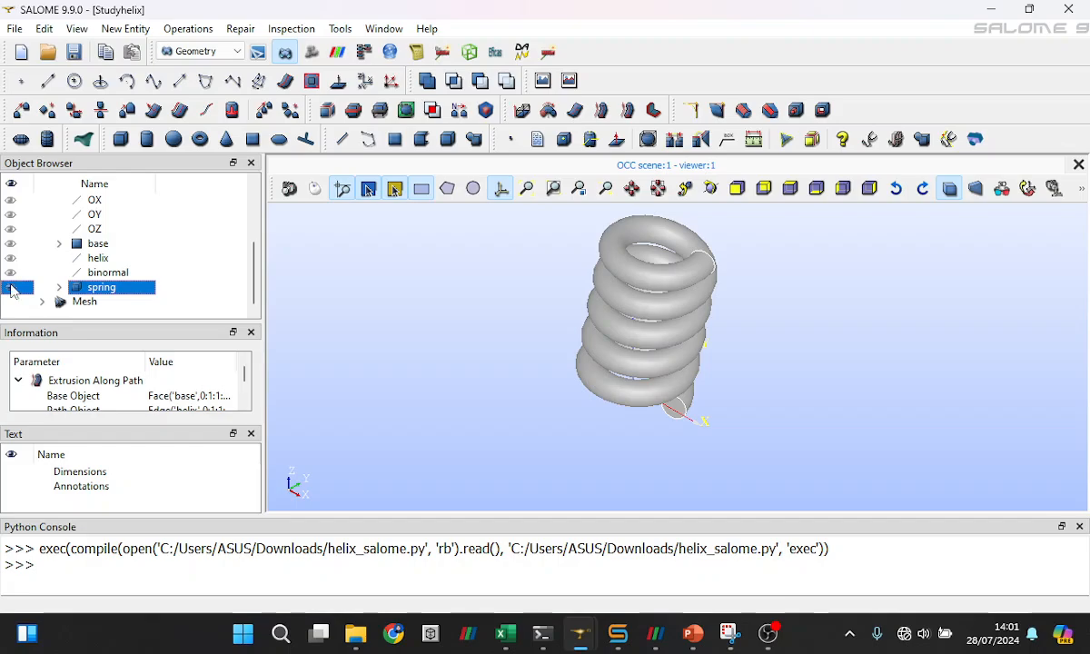
{"action": "left_click", "coordinate": [11, 287]}
{"action": "scroll", "coordinate": [45, 287], "scroll_direction": "up", "scroll_amount": 1}
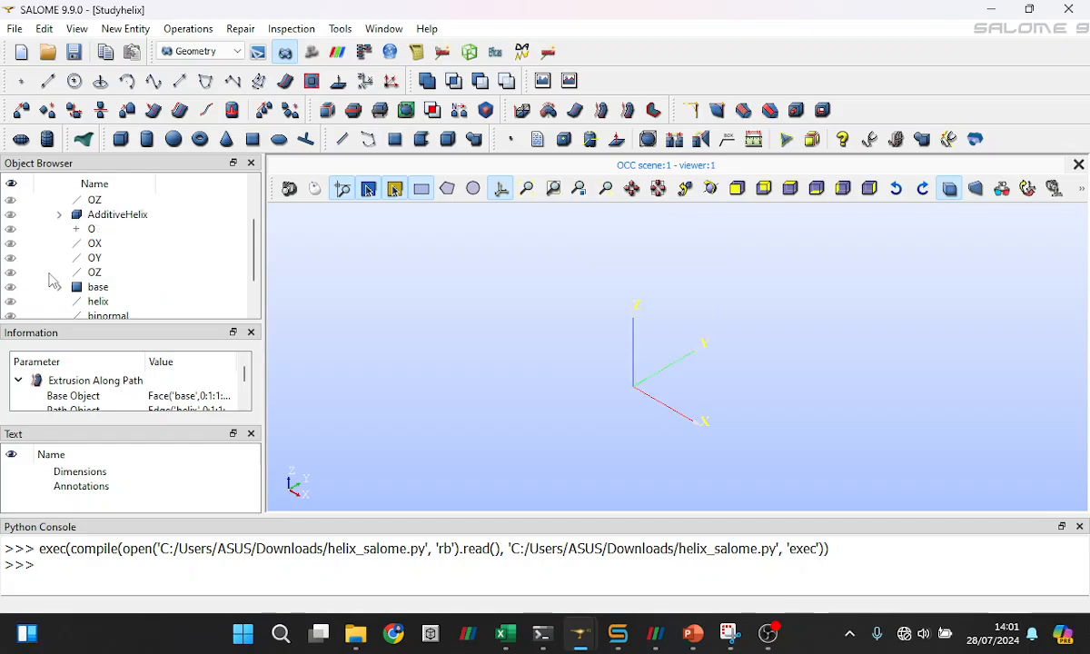
{"action": "left_click", "coordinate": [11, 215]}
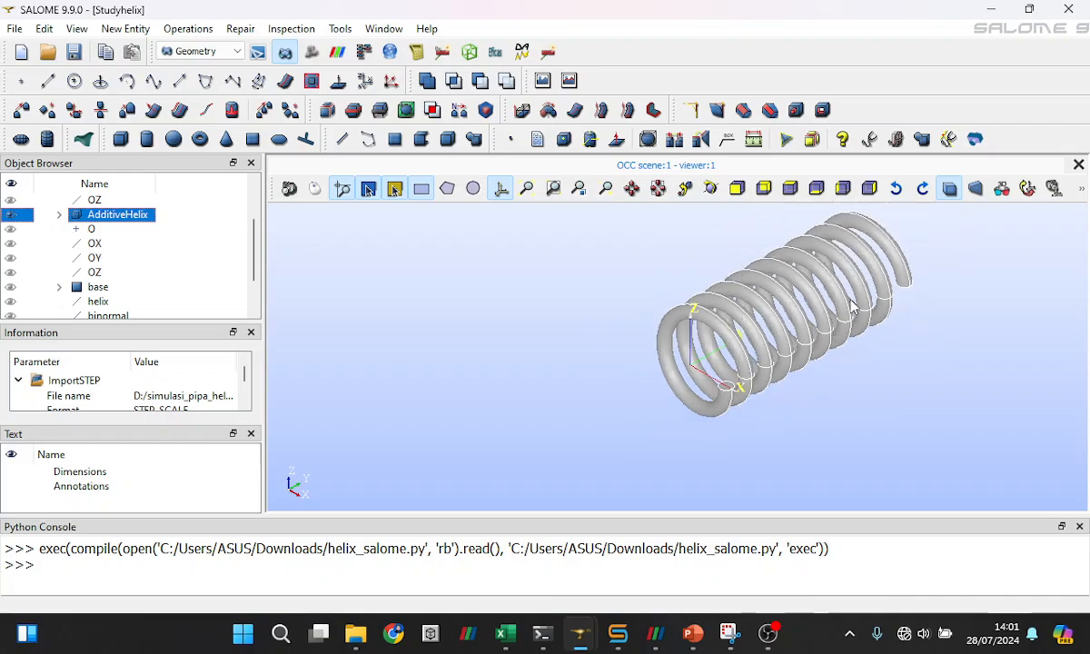
Examine the AdditiveHelix coil up close and review the other objects listed in the Geometry tree
{"action": "scroll", "coordinate": [241, 268], "scroll_direction": "down", "scroll_amount": 1}
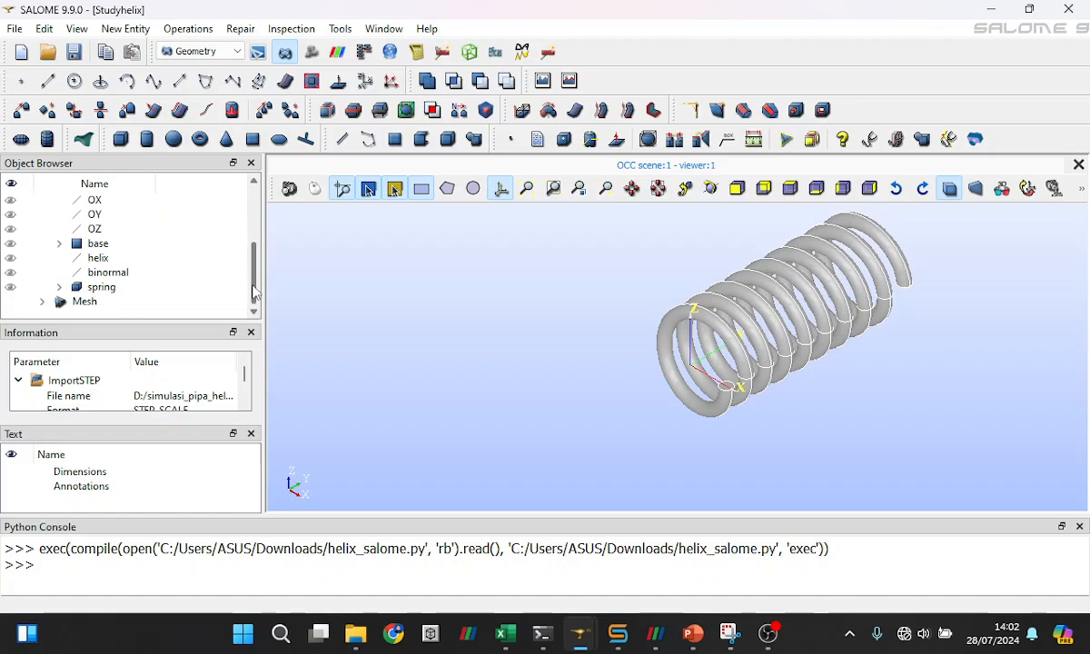
{"action": "scroll", "coordinate": [255, 293], "scroll_direction": "up", "scroll_amount": 1}
{"action": "scroll", "coordinate": [258, 292], "scroll_direction": "down", "scroll_amount": 1}
{"action": "scroll", "coordinate": [256, 292], "scroll_direction": "up", "scroll_amount": 1}
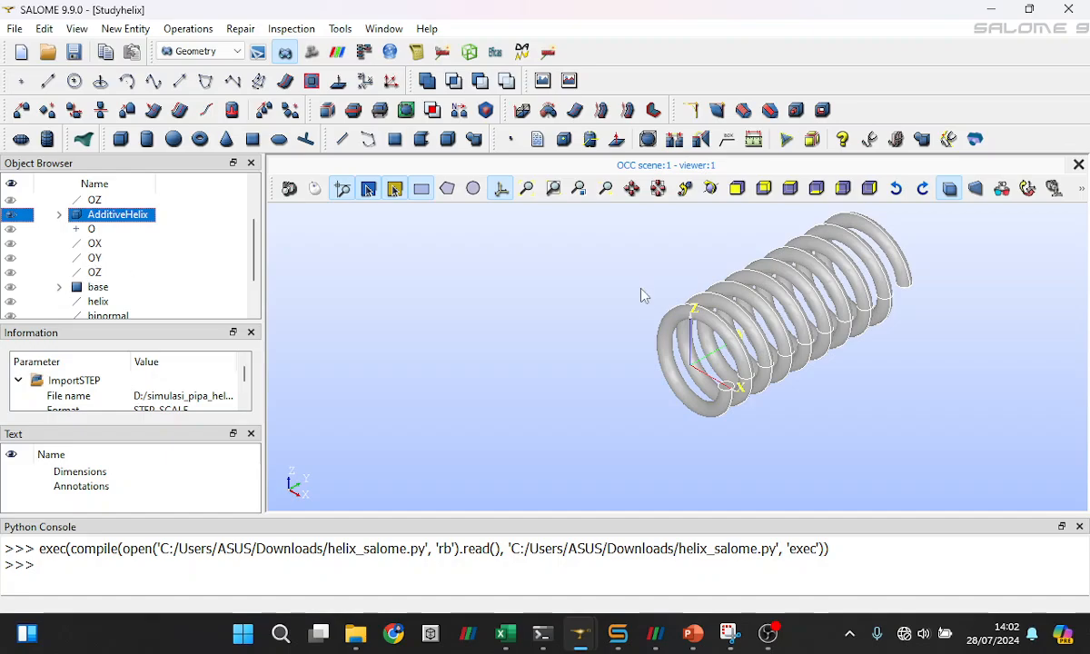
{"action": "scroll", "coordinate": [686, 363], "scroll_direction": "up", "scroll_amount": 3}
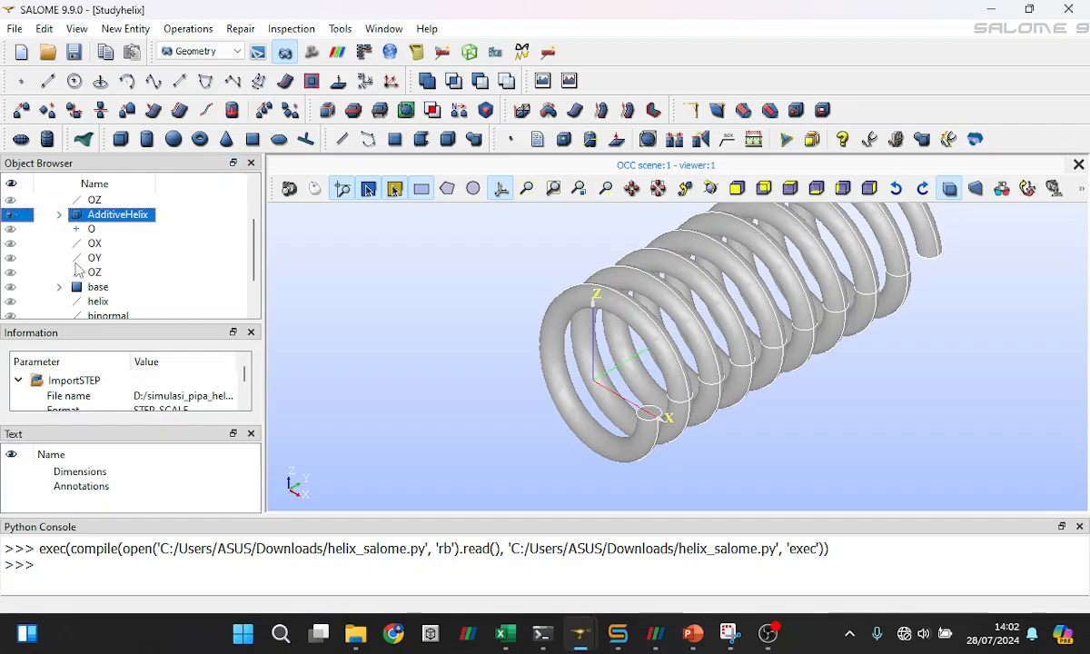
{"action": "scroll", "coordinate": [77, 270], "scroll_direction": "down", "scroll_amount": 2}
{"action": "scroll", "coordinate": [73, 277], "scroll_direction": "up", "scroll_amount": 2}
{"action": "scroll", "coordinate": [86, 273], "scroll_direction": "down", "scroll_amount": 1}
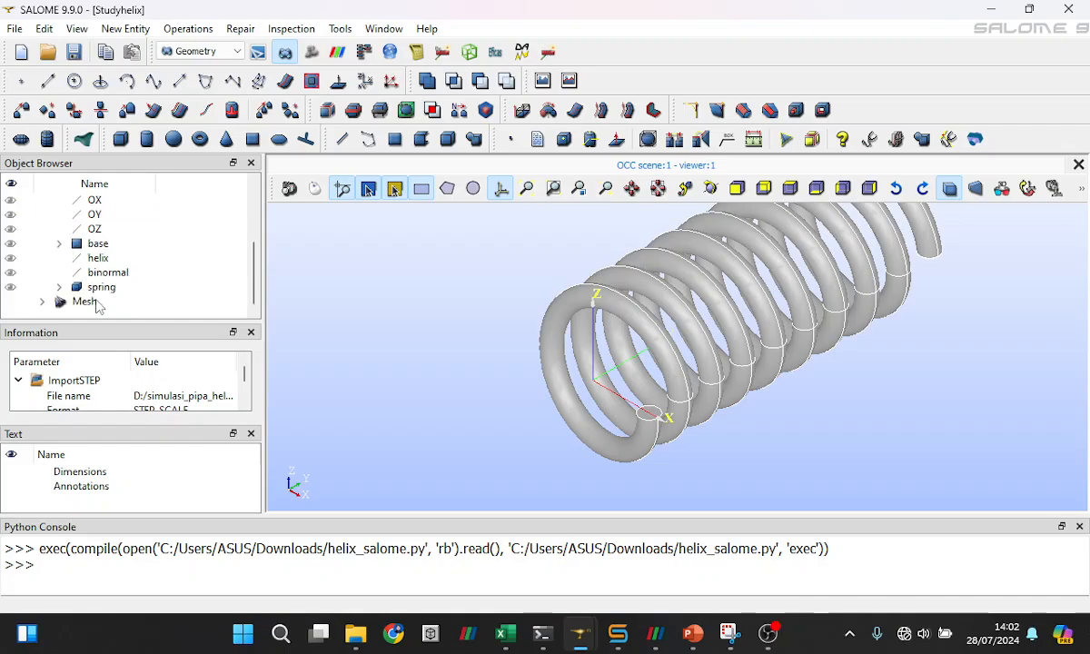
Activate the Mesh module and display Mesh_1 from the expanded Mesh tree
{"action": "left_click", "coordinate": [200, 51]}
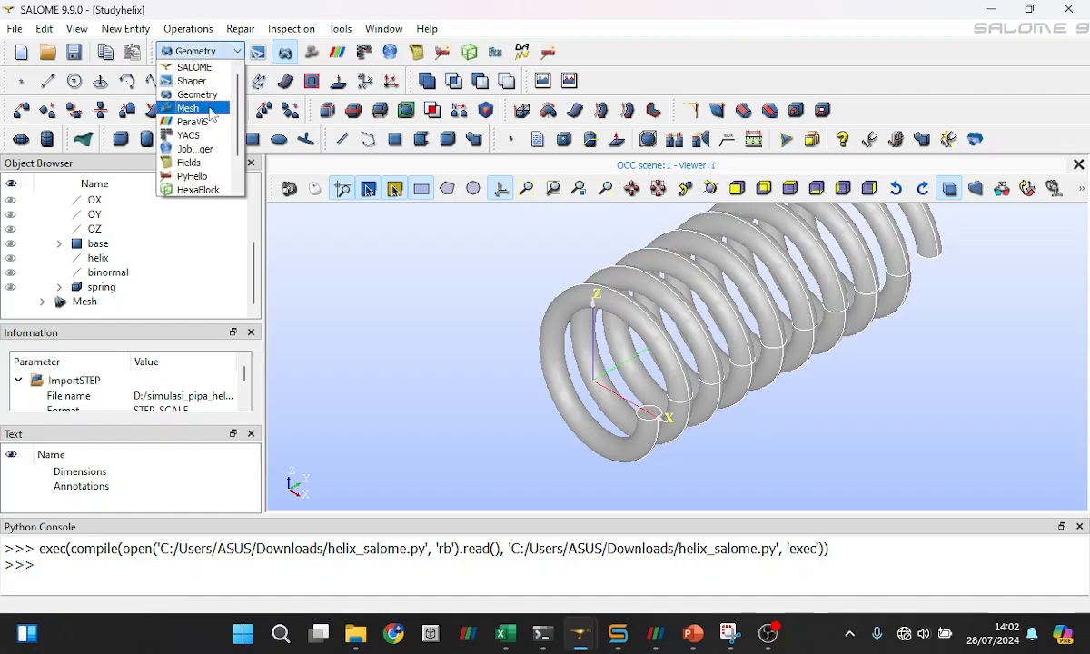
{"action": "left_click", "coordinate": [211, 107]}
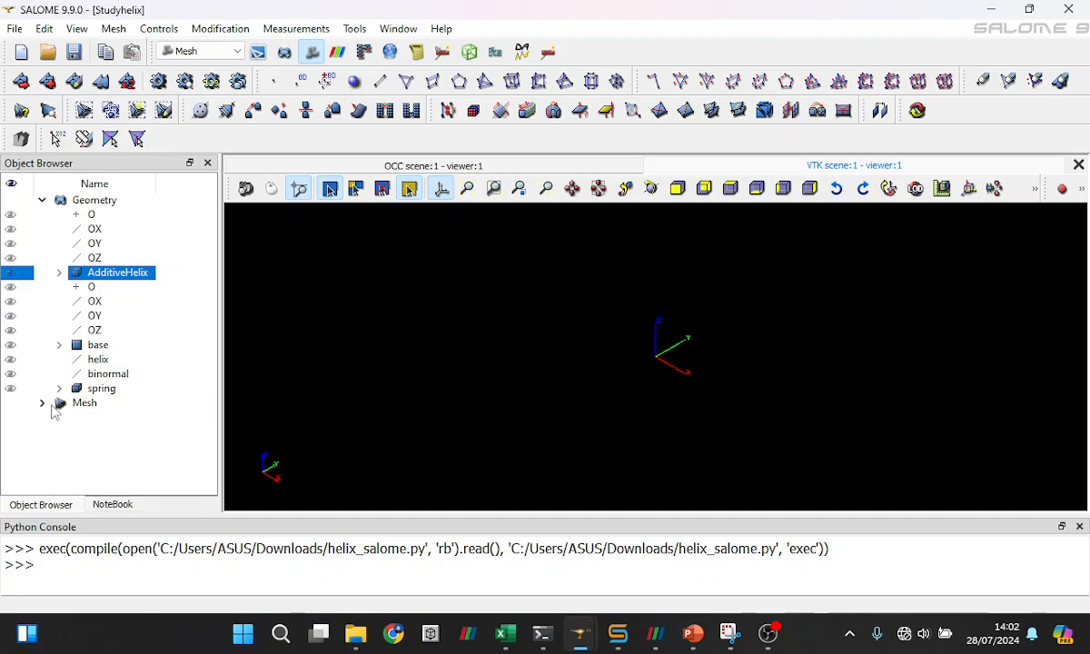
{"action": "left_click", "coordinate": [41, 405]}
{"action": "left_click", "coordinate": [102, 445]}
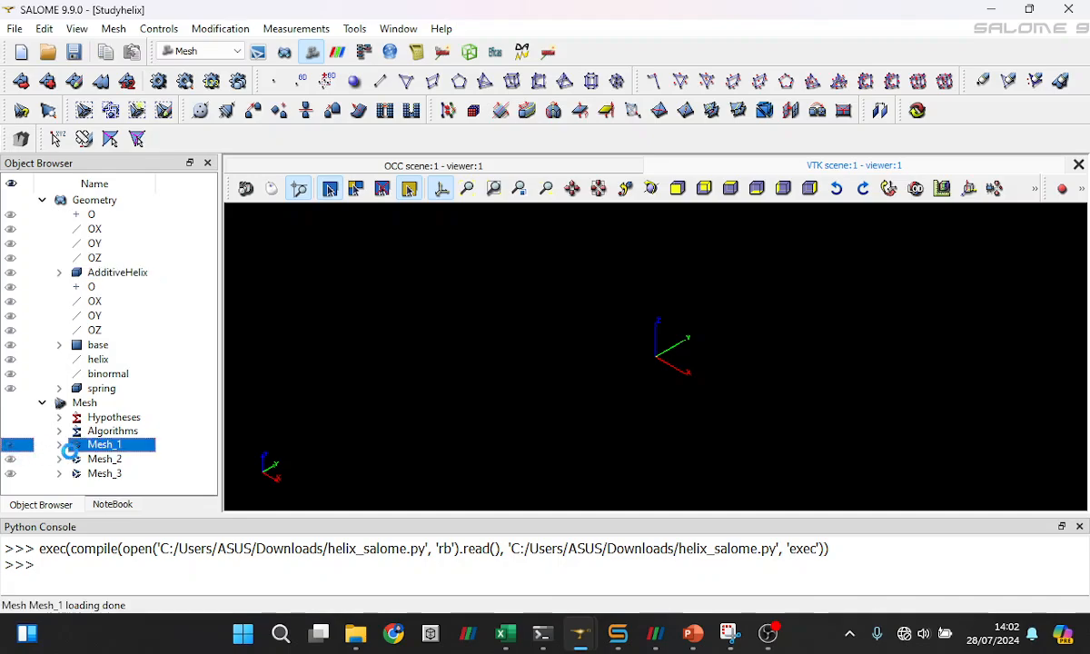
Select the spring object under Geometry in the object tree
{"action": "left_click", "coordinate": [98, 388]}
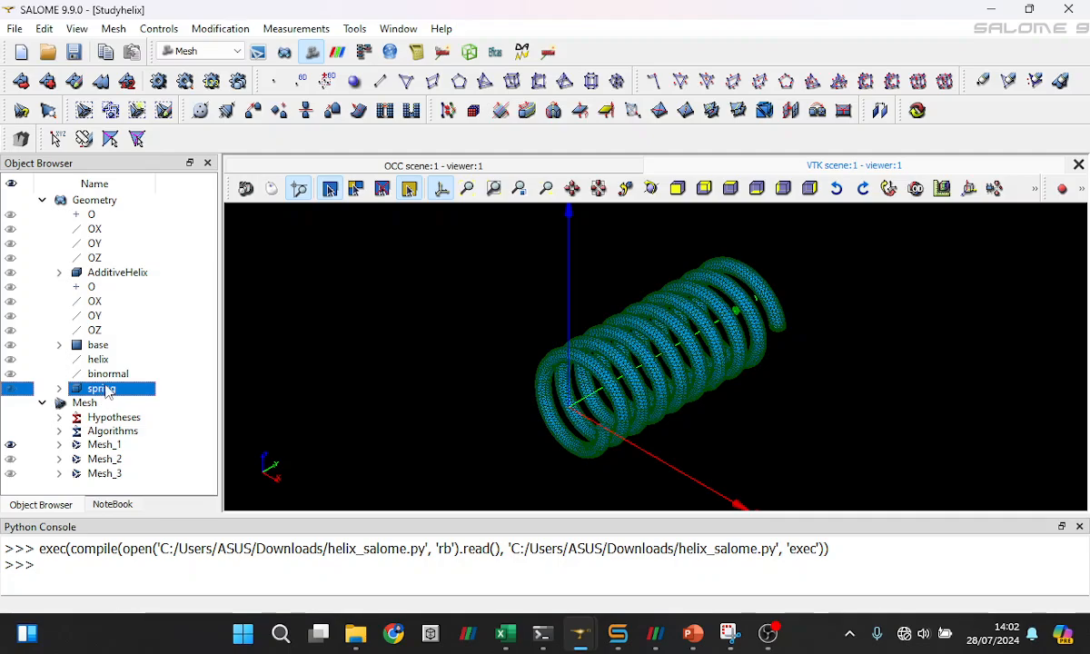
{"action": "right_click", "coordinate": [105, 387]}
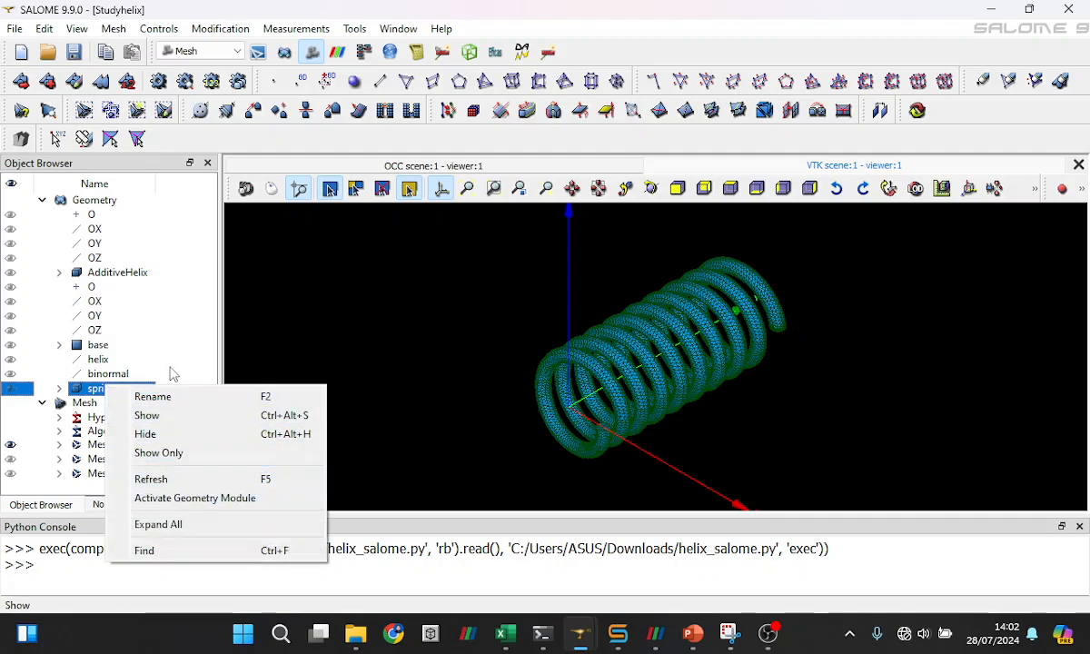
{"action": "left_click", "coordinate": [295, 325]}
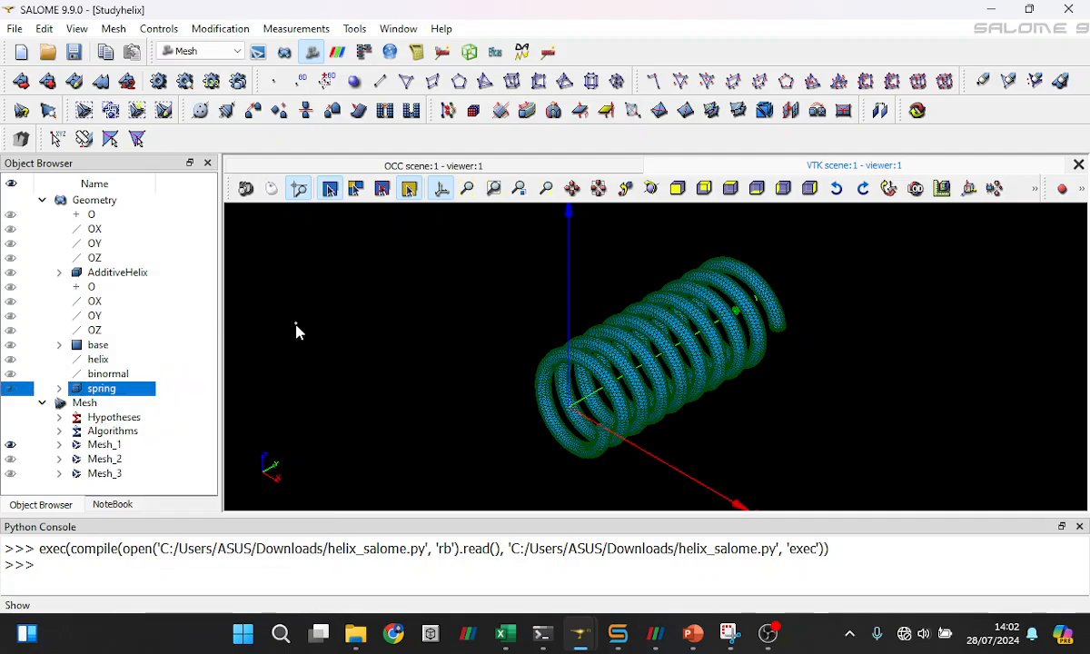
Expand Mesh_1 in the Mesh tree and select its source geometry, AdditiveHelix, under Geometry
{"action": "left_click", "coordinate": [58, 444]}
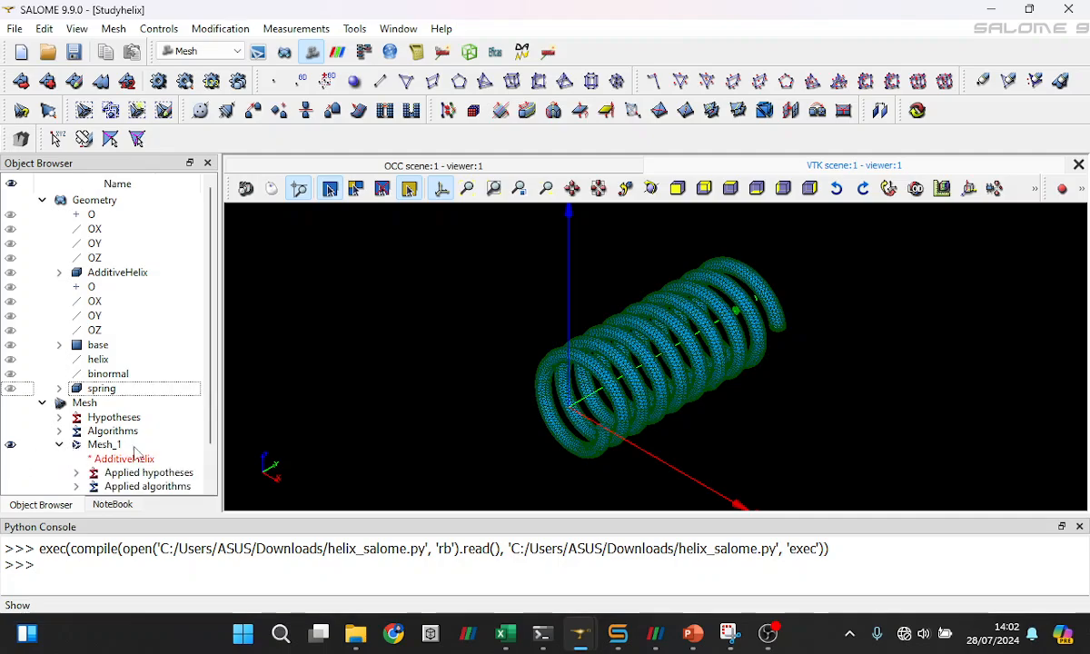
{"action": "scroll", "coordinate": [145, 449], "scroll_direction": "down", "scroll_amount": 1}
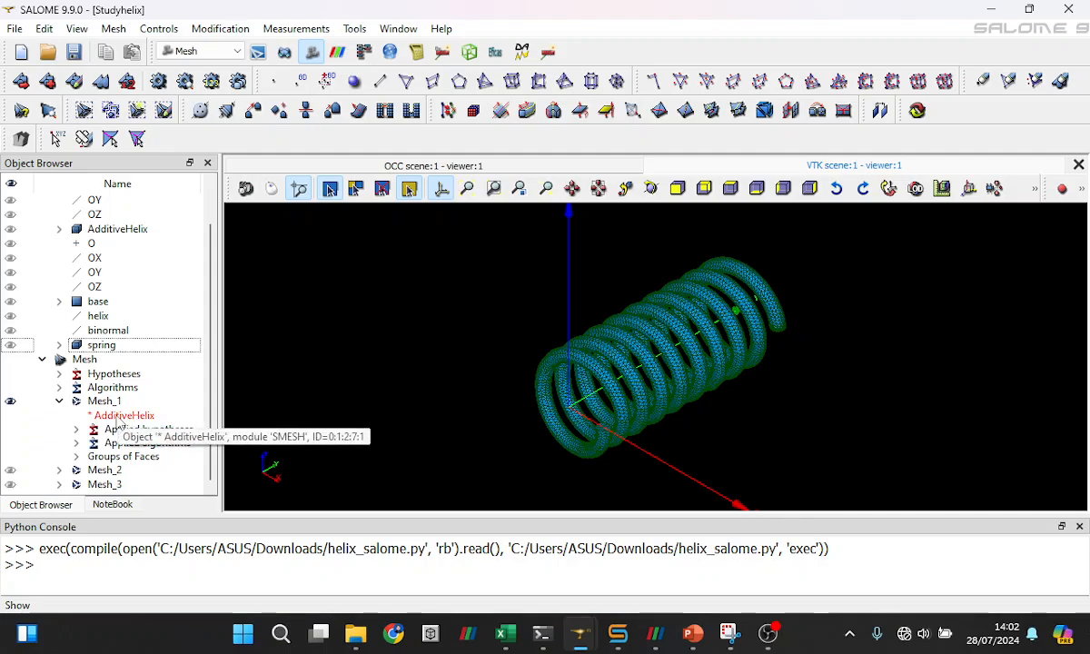
{"action": "left_click", "coordinate": [121, 233]}
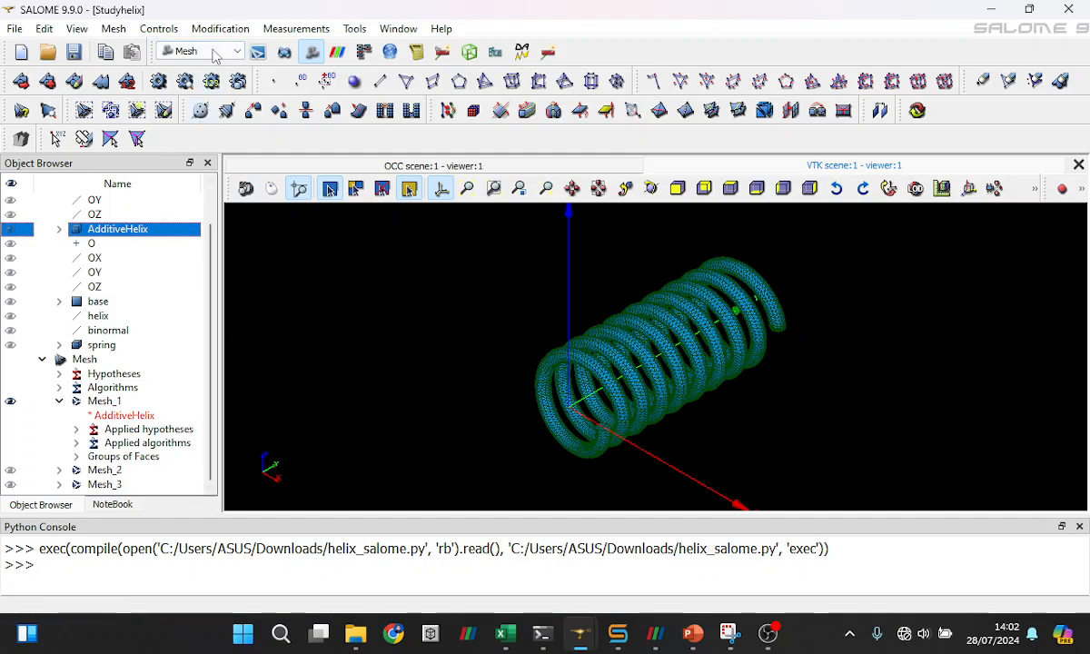
Open Mesh_1 for editing and move the dialog so the coil mesh can be seen beside it
{"action": "left_click", "coordinate": [106, 406]}
{"action": "right_click", "coordinate": [106, 408]}
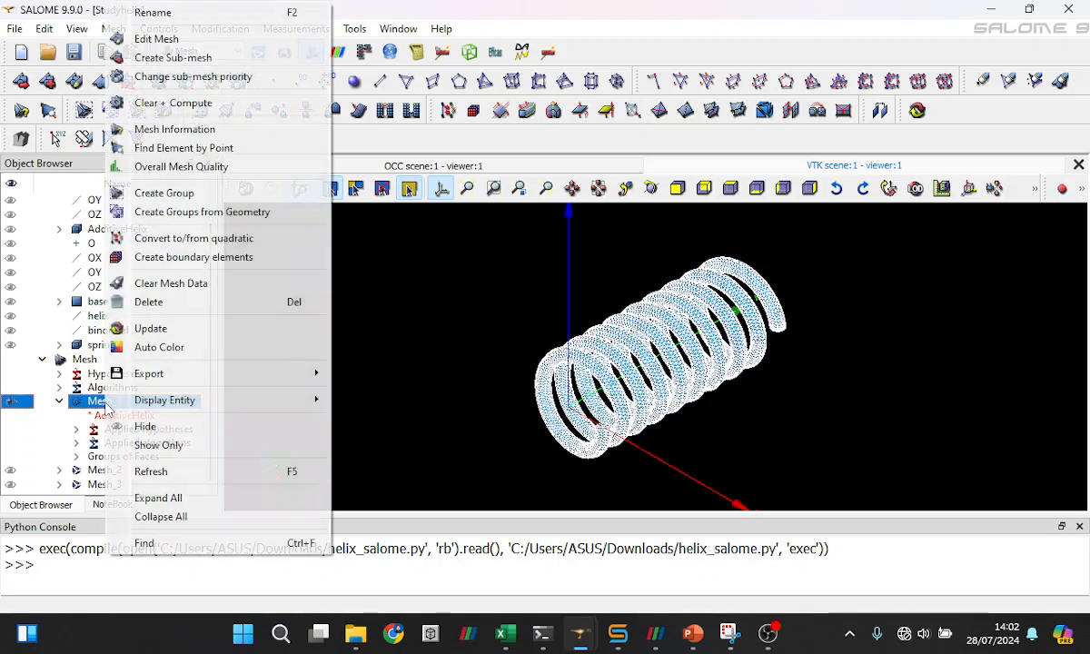
{"action": "left_click", "coordinate": [168, 39]}
{"action": "left_click_drag", "start_coordinate": [482, 155], "coordinate": [309, 109]}
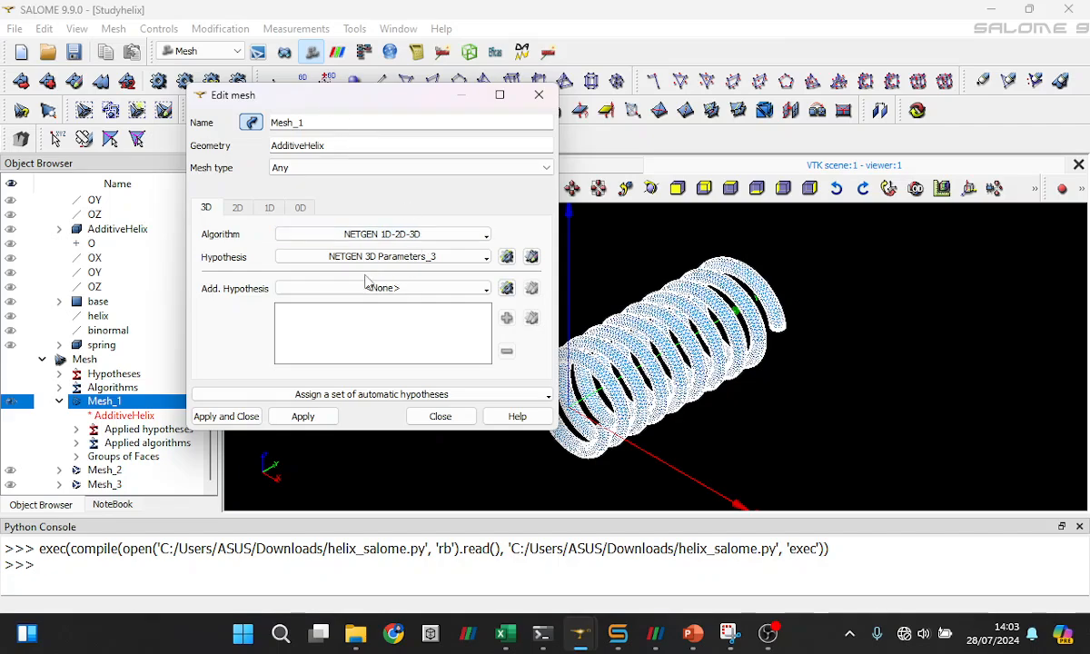
Review the mesh types and 3D algorithms available for Mesh_1, keeping Any and NETGEN 1D-2D-3D
{"action": "left_click", "coordinate": [277, 168]}
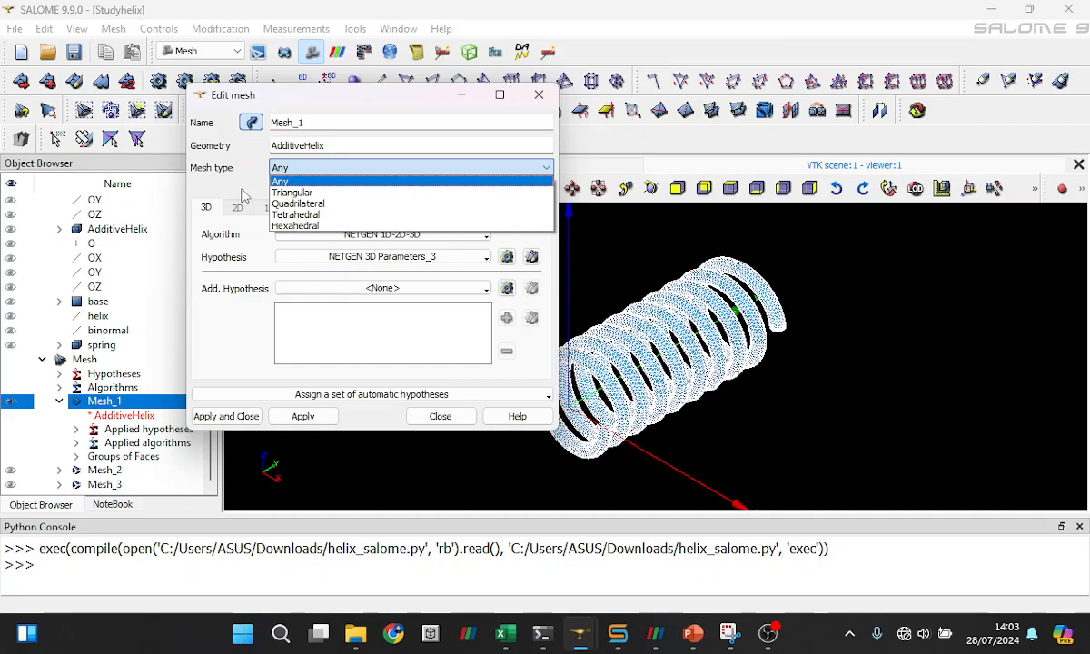
{"action": "left_click", "coordinate": [271, 180]}
{"action": "left_click", "coordinate": [282, 170]}
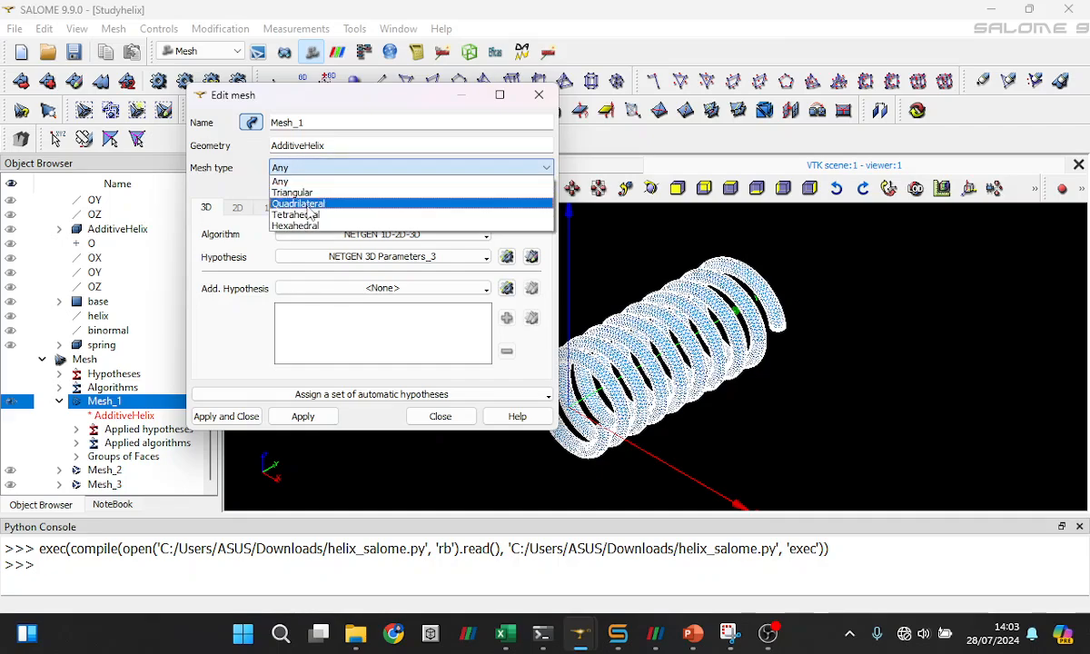
{"action": "left_click", "coordinate": [246, 182]}
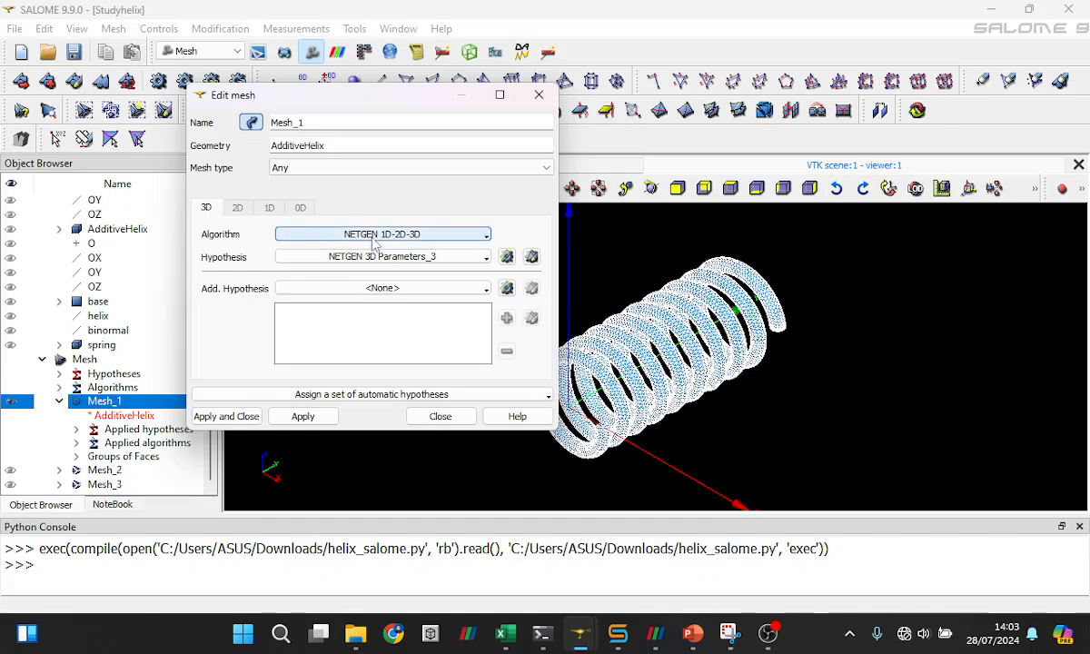
{"action": "left_click", "coordinate": [351, 234]}
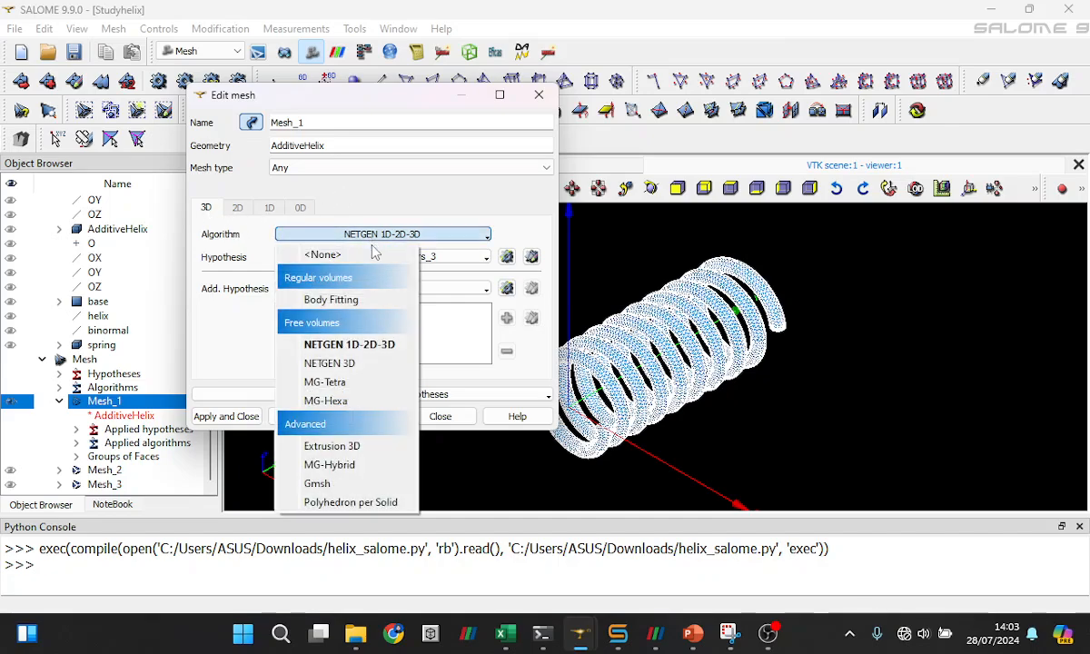
{"action": "left_click", "coordinate": [379, 354]}
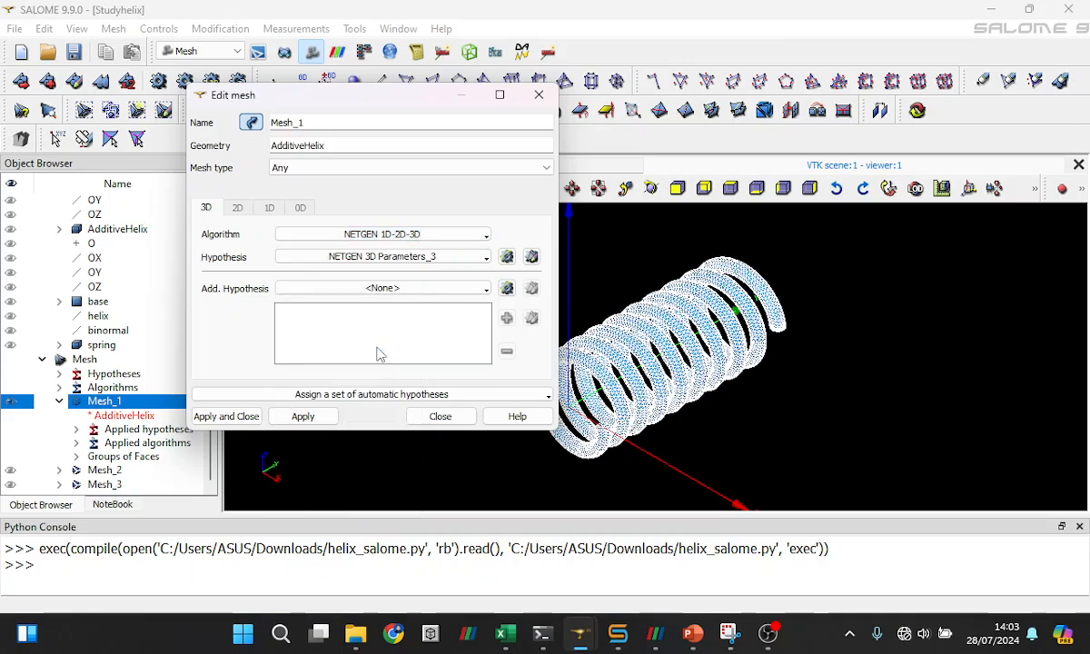
Review the size and fineness options of a new NETGEN 3D Parameters hypothesis, and cancel without creating it
{"action": "left_click", "coordinate": [507, 257]}
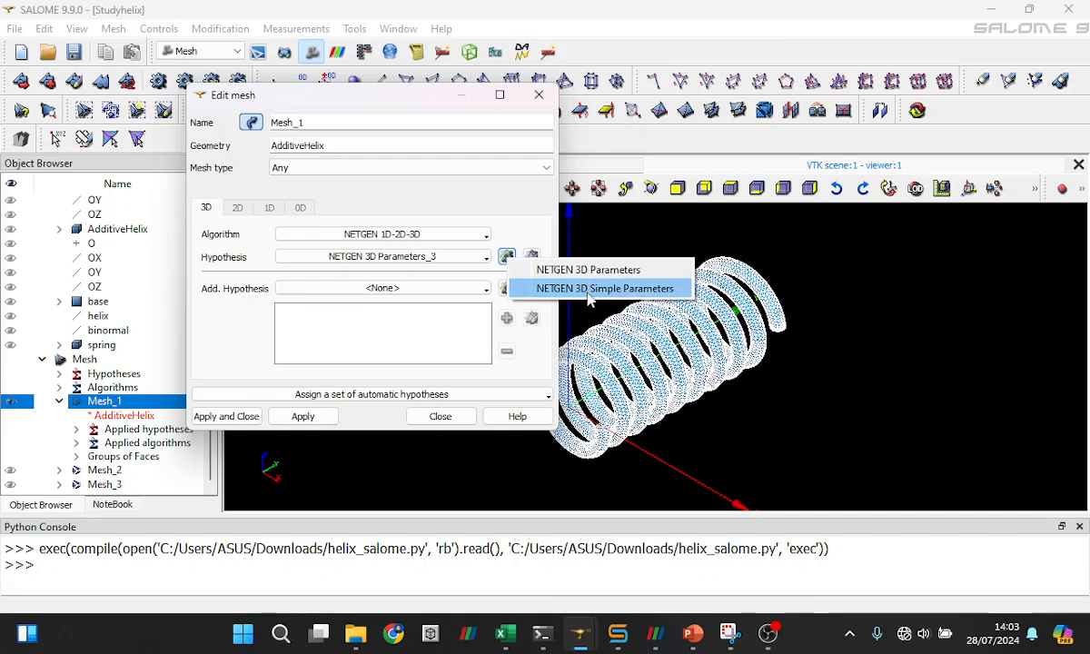
{"action": "left_click", "coordinate": [581, 270]}
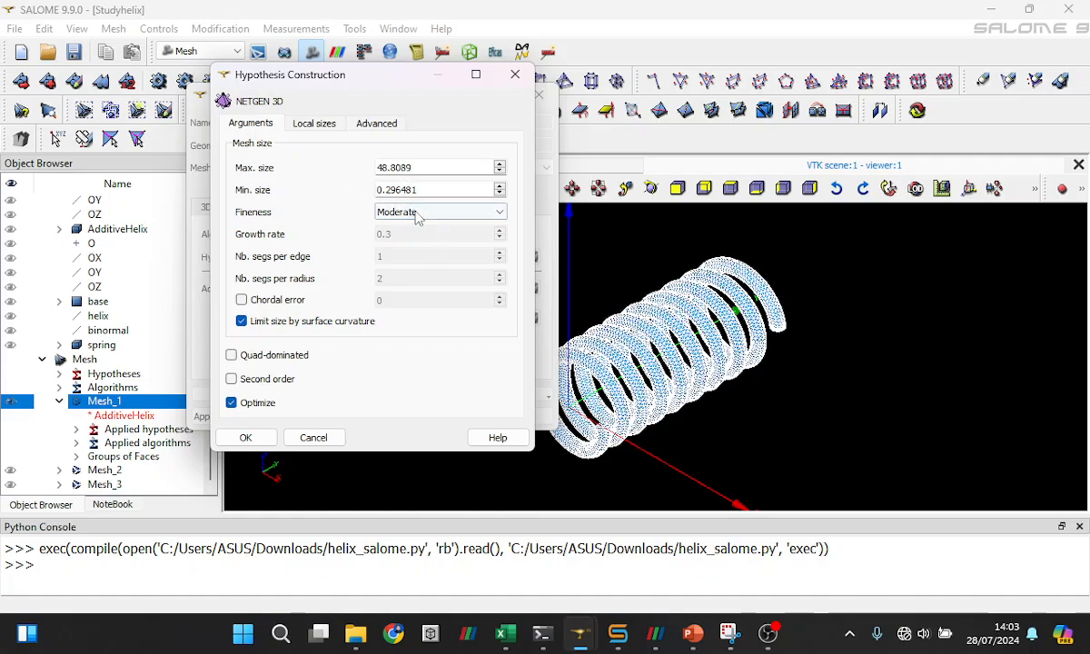
{"action": "left_click", "coordinate": [466, 215]}
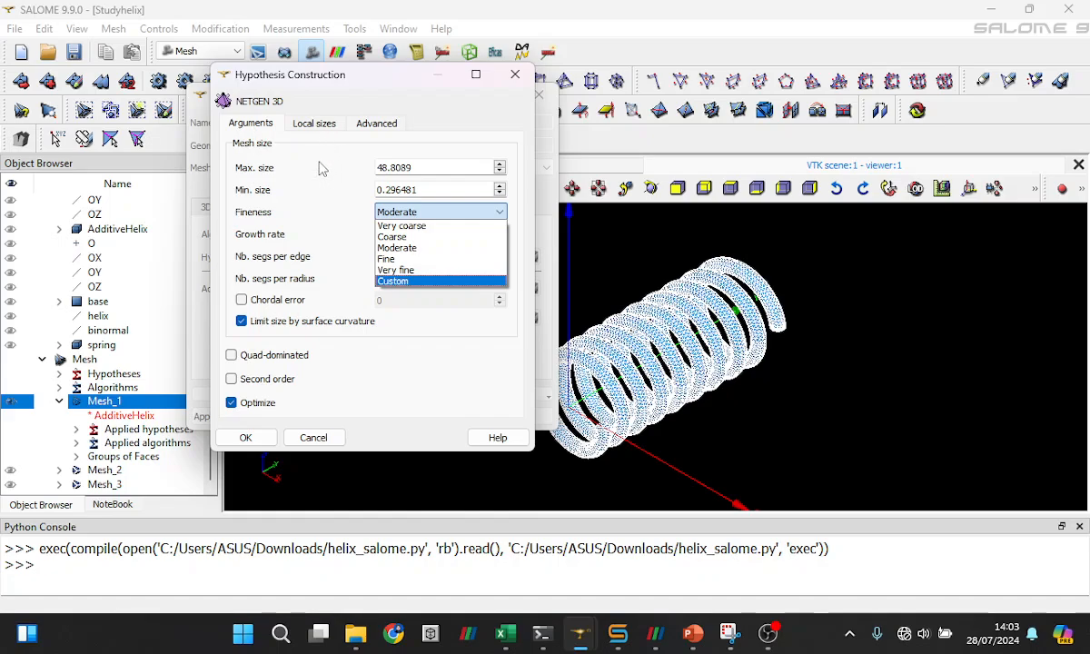
{"action": "left_click", "coordinate": [321, 193]}
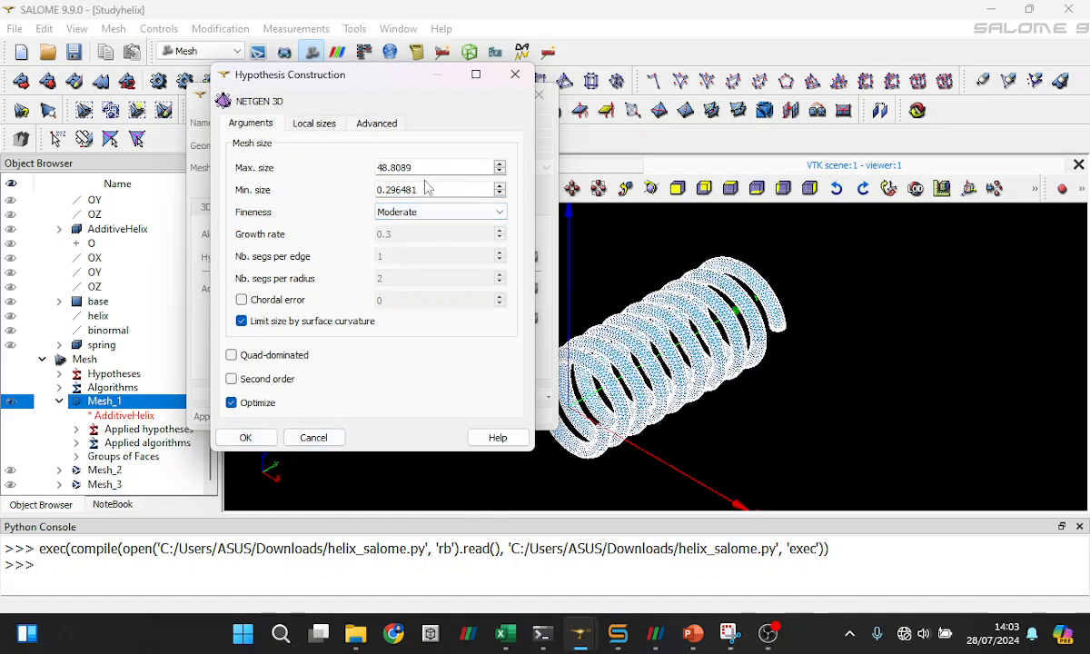
{"action": "left_click", "coordinate": [313, 438]}
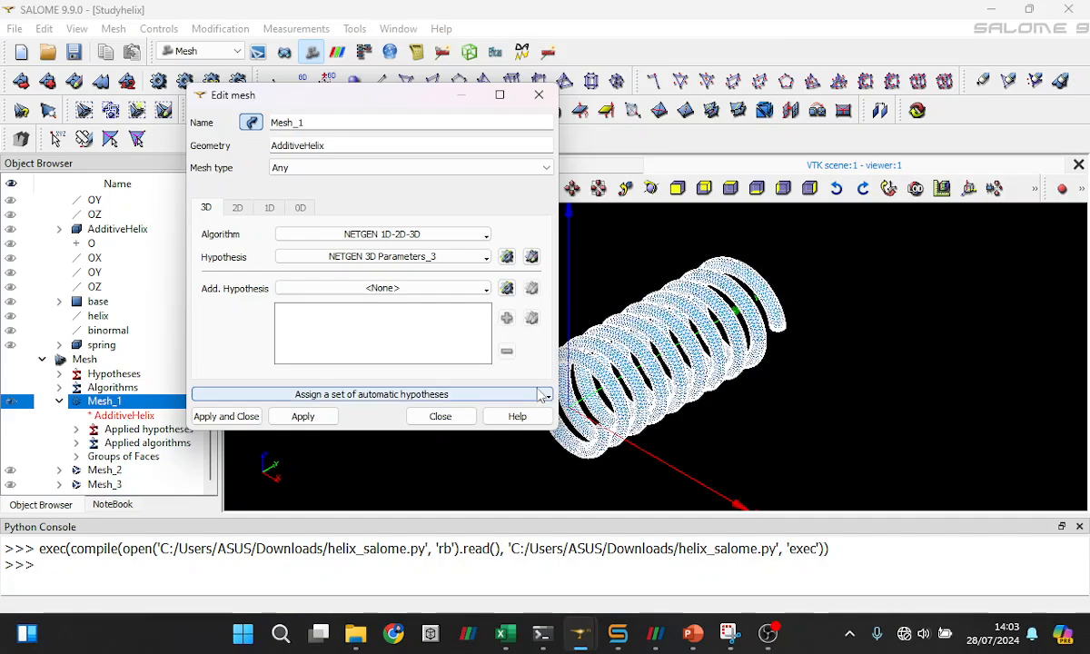
Close the Mesh_1 editing dialog without applying changes and examine the coil's surface mesh up close
{"action": "scroll", "coordinate": [697, 320], "scroll_direction": "up", "scroll_amount": 3}
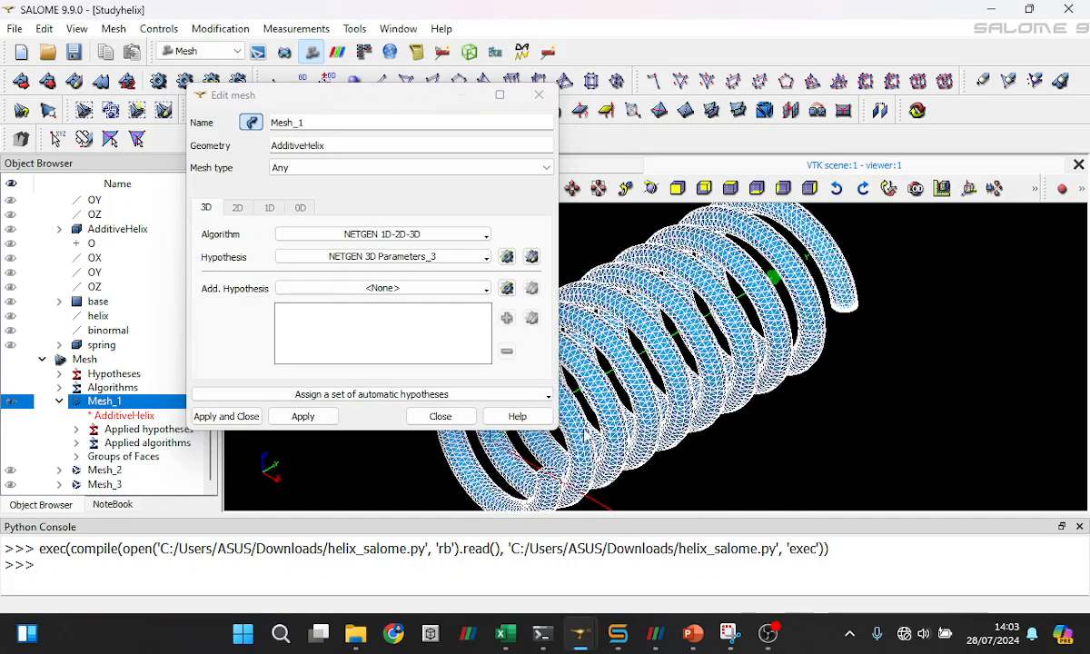
{"action": "scroll", "coordinate": [586, 434], "scroll_direction": "up", "scroll_amount": 2}
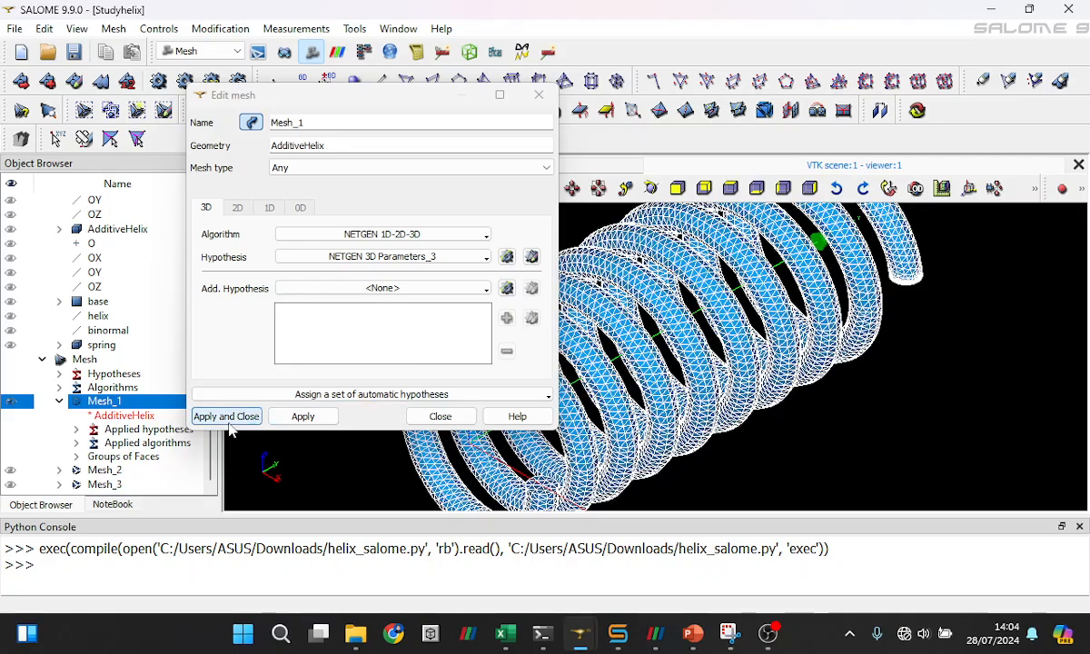
{"action": "left_click", "coordinate": [440, 416]}
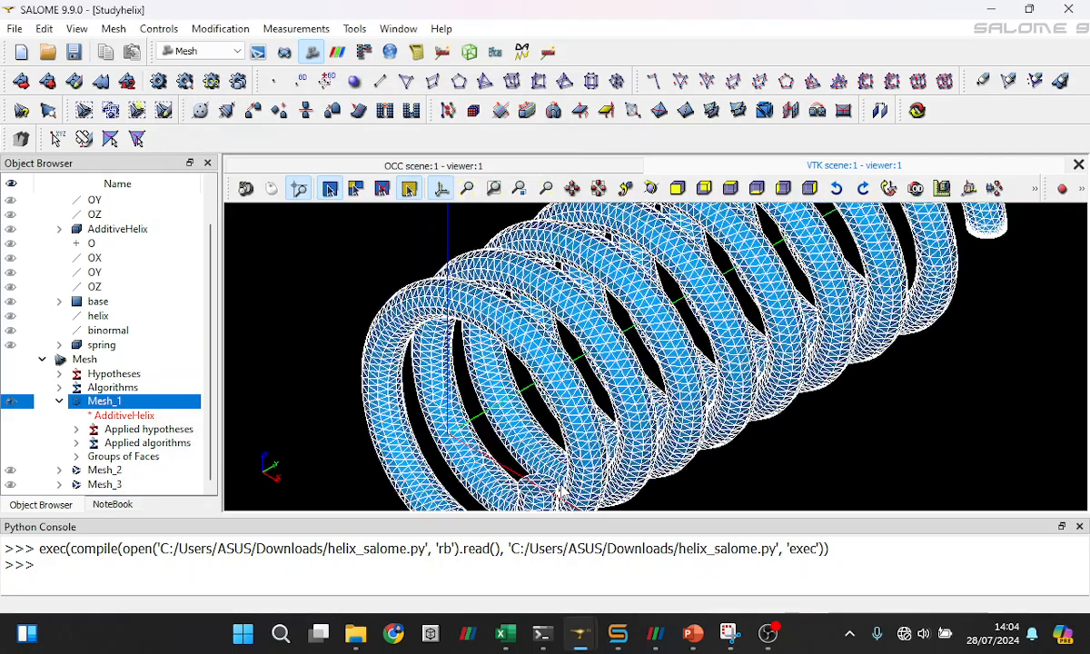
{"action": "scroll", "coordinate": [596, 444], "scroll_direction": "up", "scroll_amount": 2}
{"action": "scroll", "coordinate": [611, 468], "scroll_direction": "down", "scroll_amount": 1}
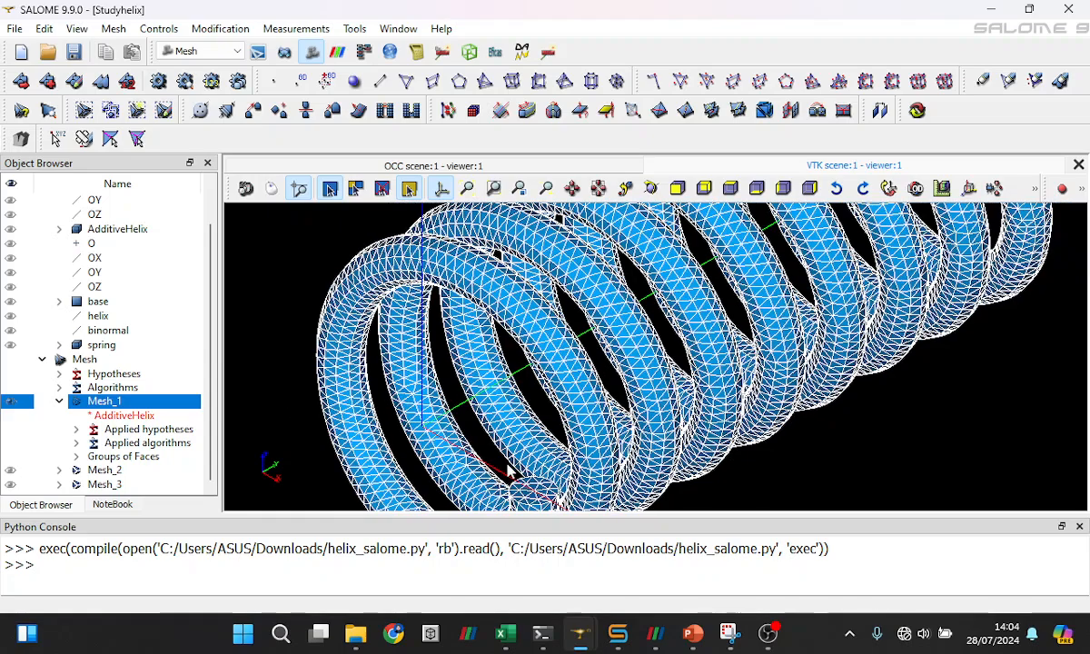
{"action": "scroll", "coordinate": [623, 453], "scroll_direction": "down", "scroll_amount": 2}
{"action": "scroll", "coordinate": [623, 452], "scroll_direction": "down", "scroll_amount": 2}
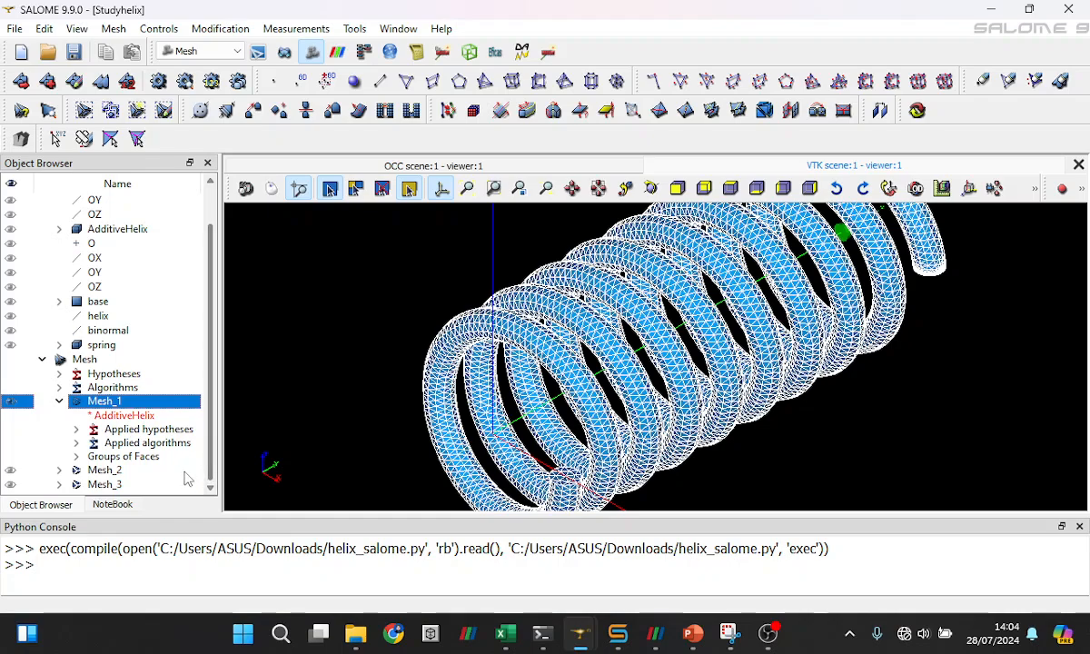
Expand Mesh_1's Groups of Faces and go through the inlet2, outlet2 and wall2 groups
{"action": "left_click", "coordinate": [76, 456]}
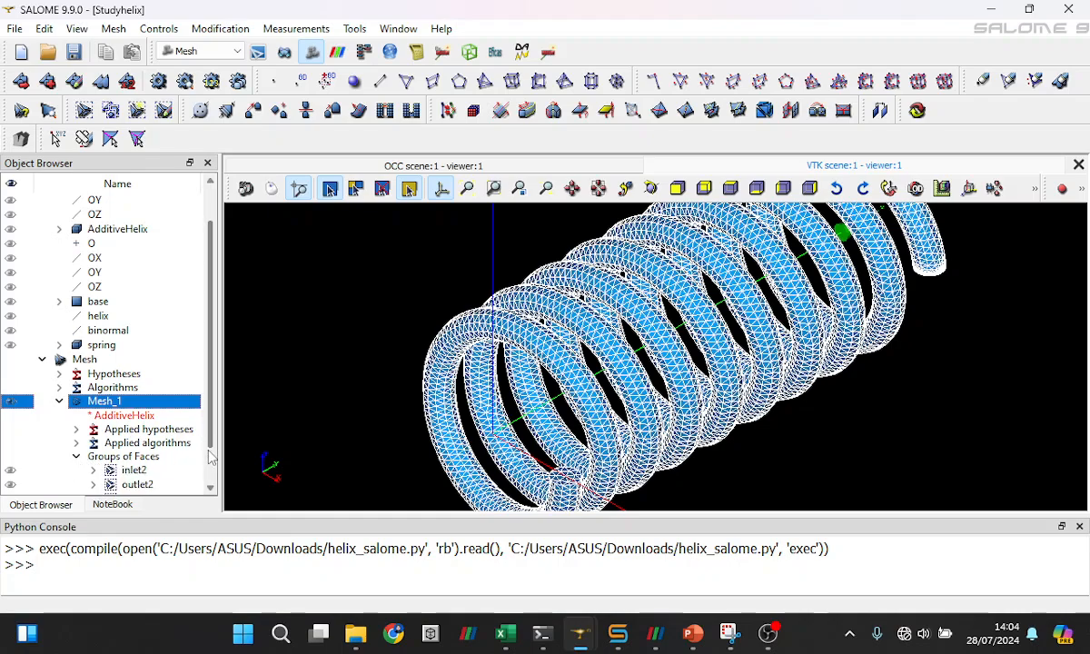
{"action": "scroll", "coordinate": [208, 488], "scroll_direction": "down", "scroll_amount": 2}
{"action": "left_click", "coordinate": [136, 428]}
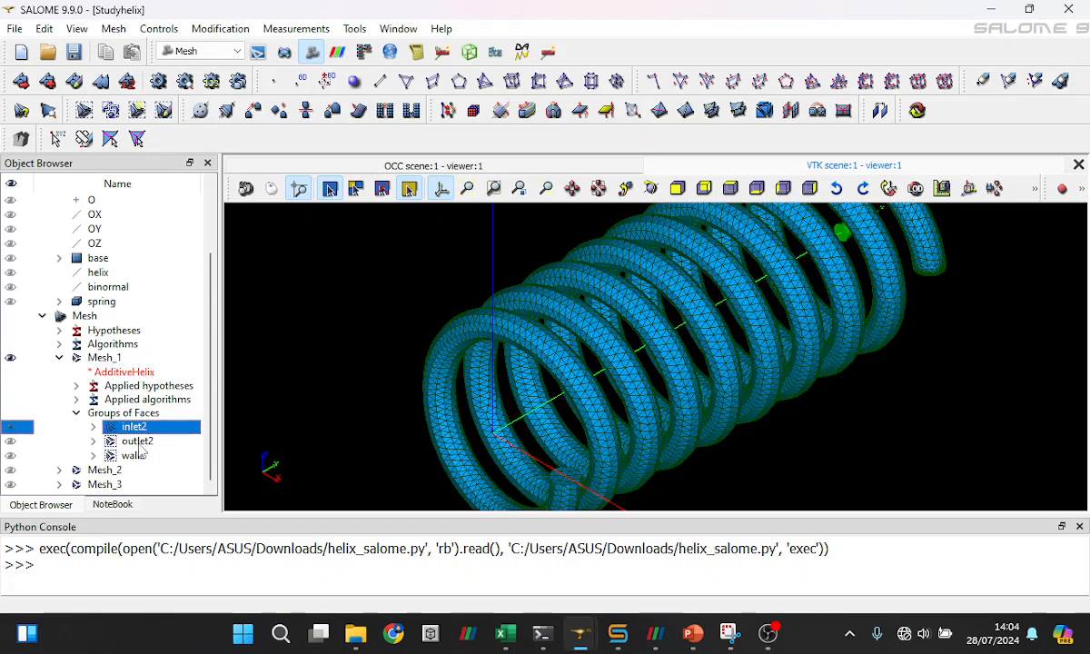
{"action": "left_click", "coordinate": [138, 443]}
{"action": "left_click", "coordinate": [136, 457]}
{"action": "left_click", "coordinate": [138, 442]}
{"action": "left_click", "coordinate": [139, 427]}
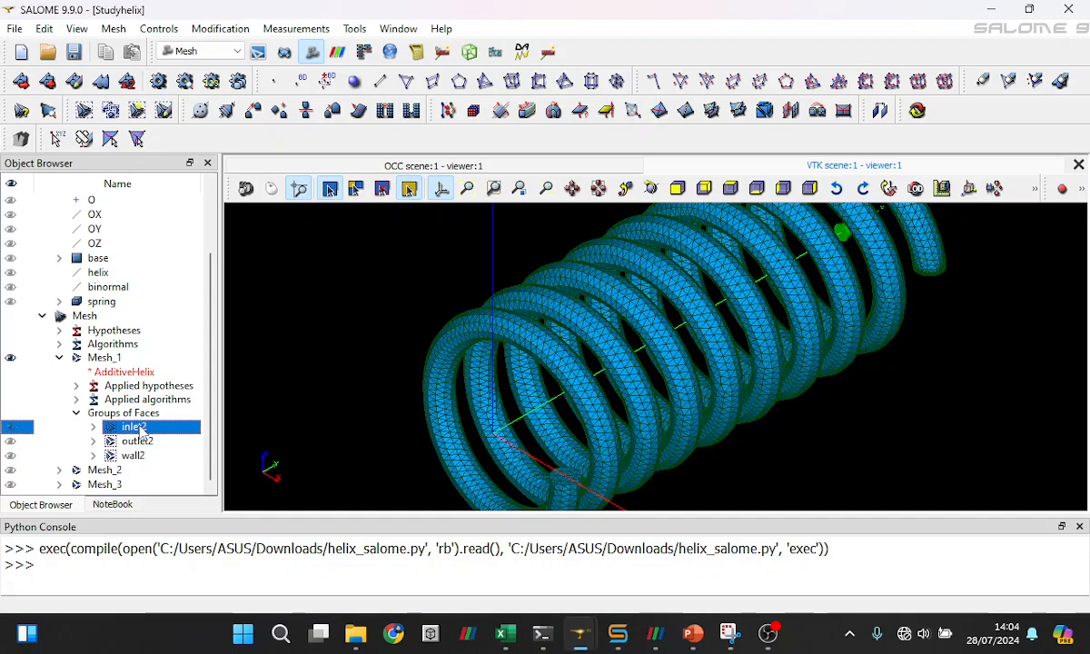
View the Create Groups from Geometry dialog for Mesh_1 and close it without creating any groups
{"action": "left_click", "coordinate": [109, 359]}
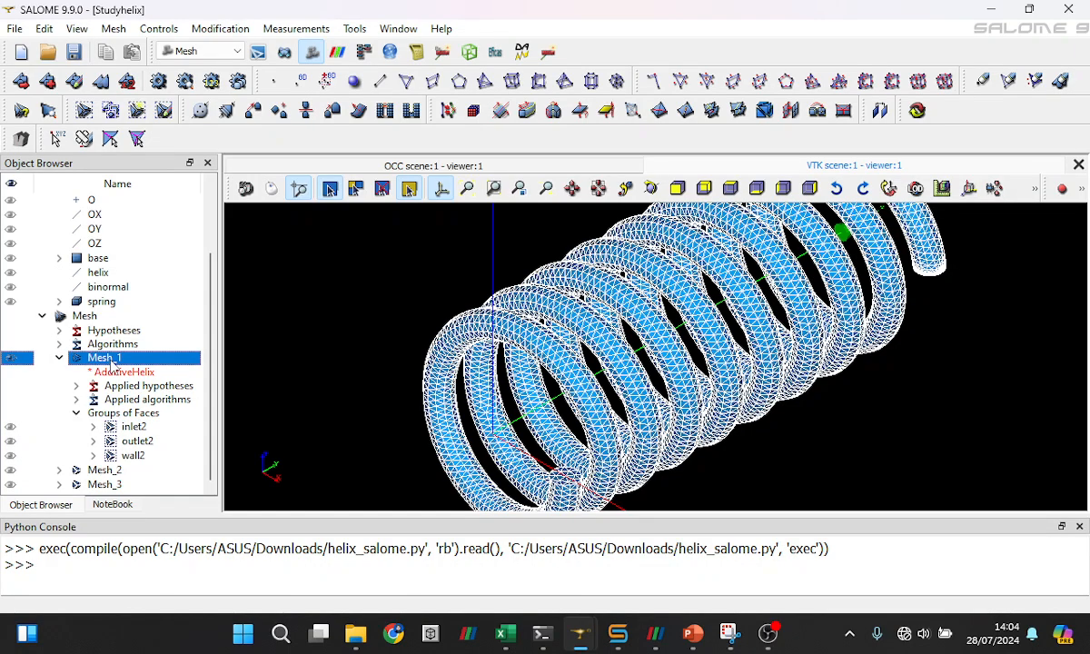
{"action": "right_click", "coordinate": [109, 359]}
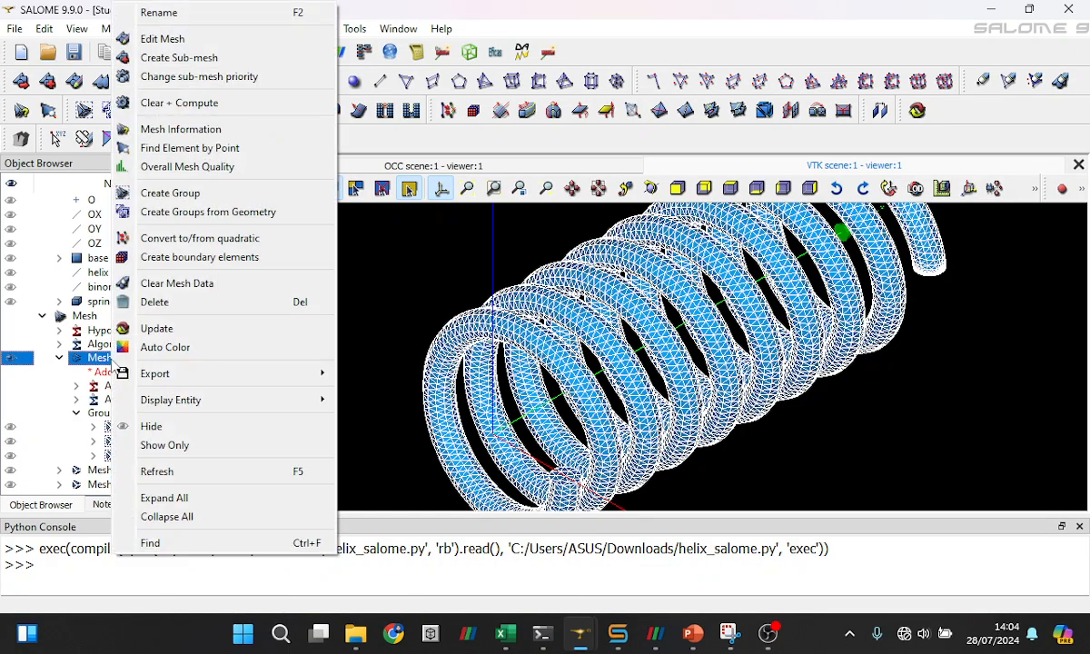
{"action": "left_click", "coordinate": [222, 213]}
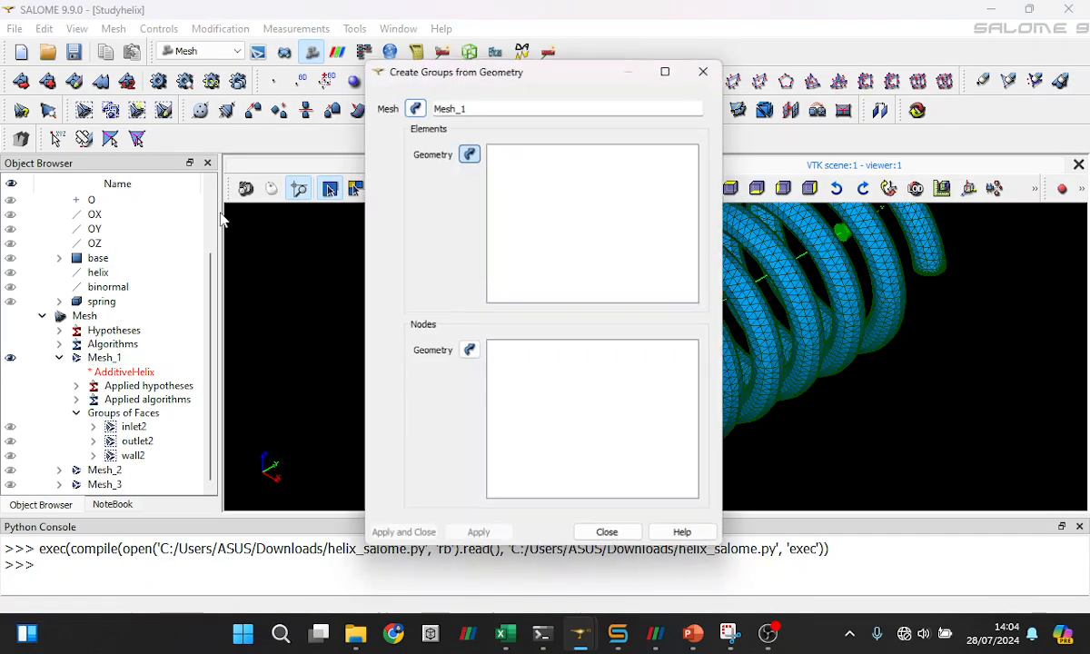
{"action": "left_click", "coordinate": [709, 66]}
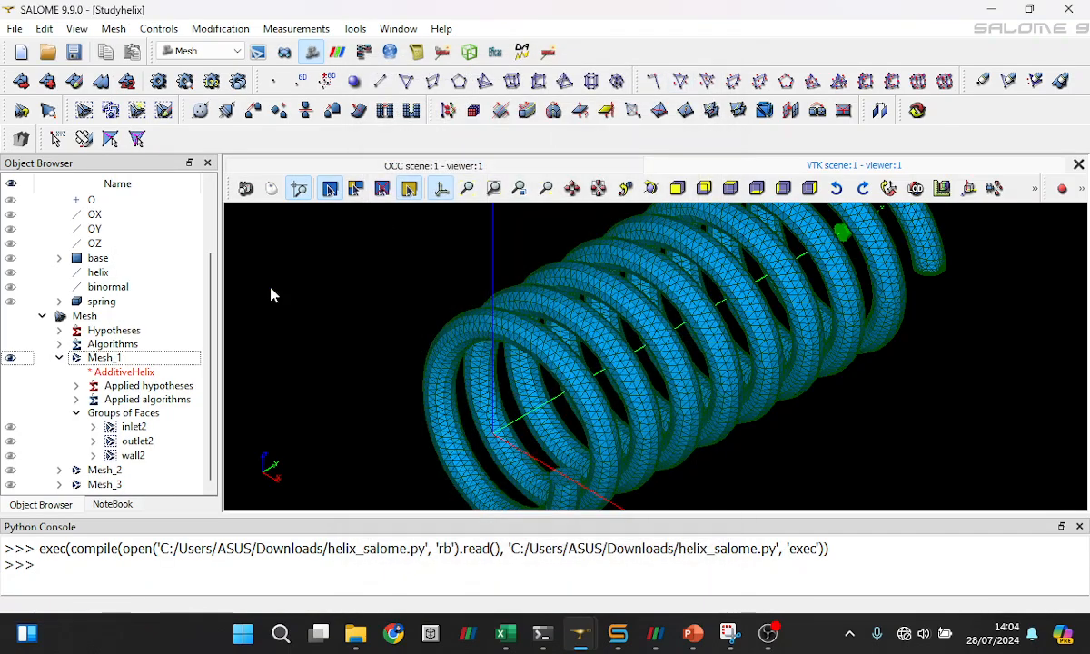
{"action": "right_click", "coordinate": [134, 361]}
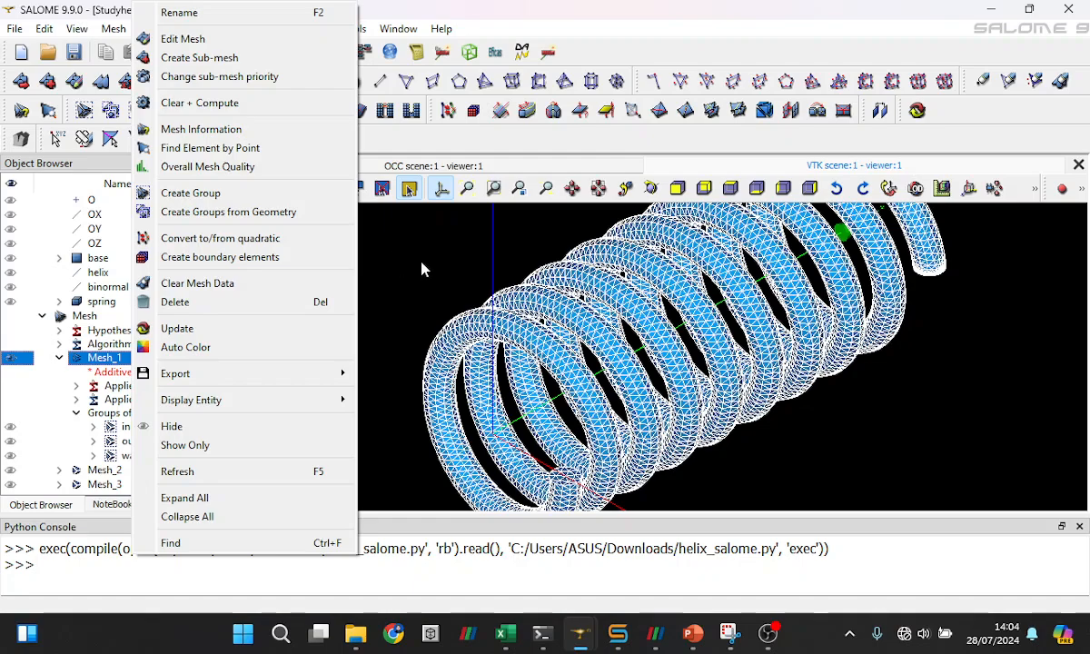
{"action": "left_click", "coordinate": [394, 241]}
{"action": "left_click", "coordinate": [102, 358]}
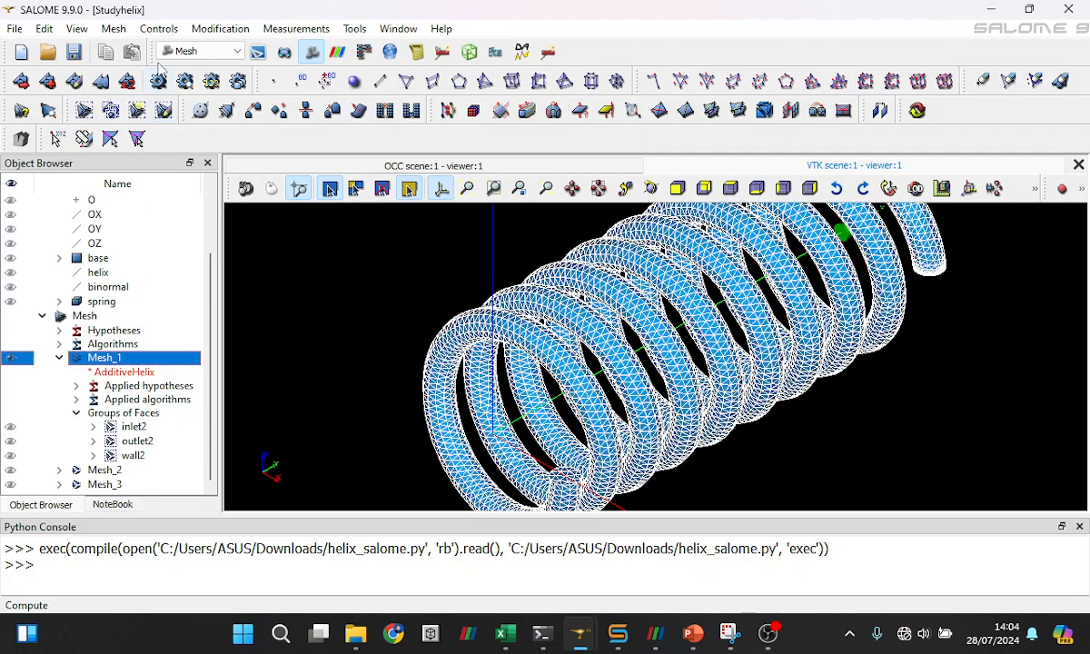
Switch to the Geometry module, review Mesh_1 and its face groups in the object tree, and return to the Mesh module
{"action": "left_click", "coordinate": [211, 51]}
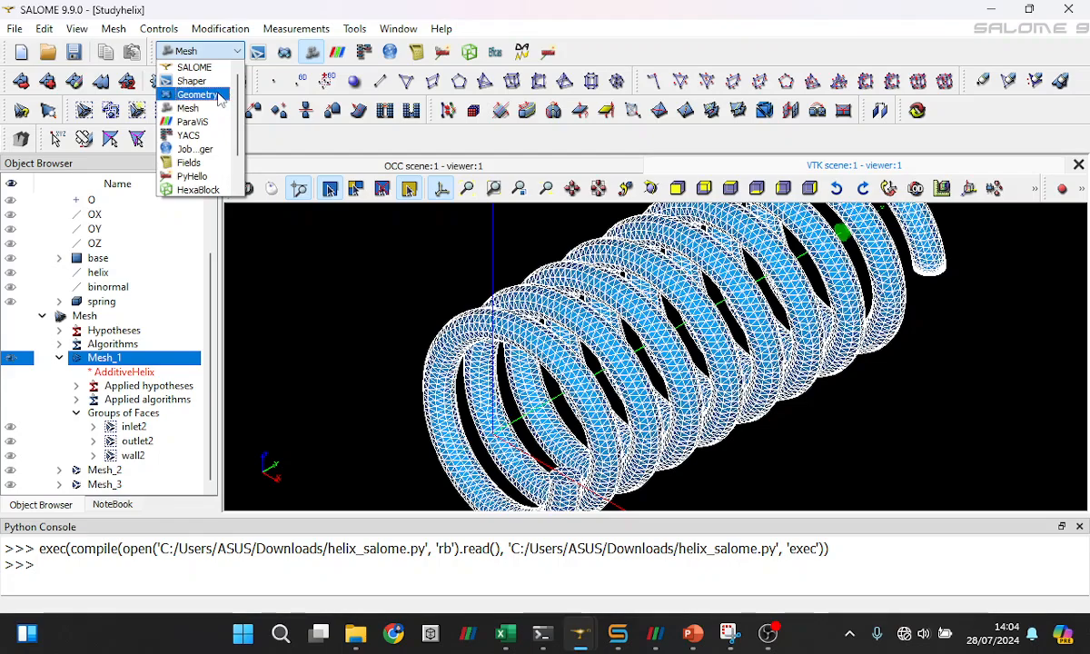
{"action": "left_click", "coordinate": [218, 96]}
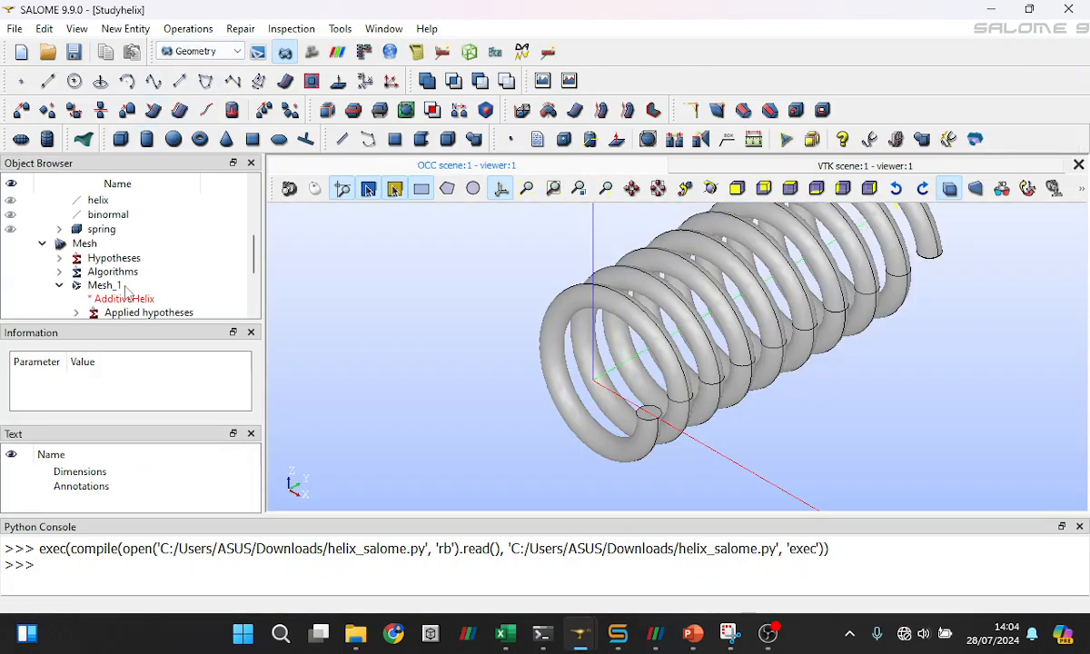
{"action": "scroll", "coordinate": [128, 290], "scroll_direction": "down", "scroll_amount": 2}
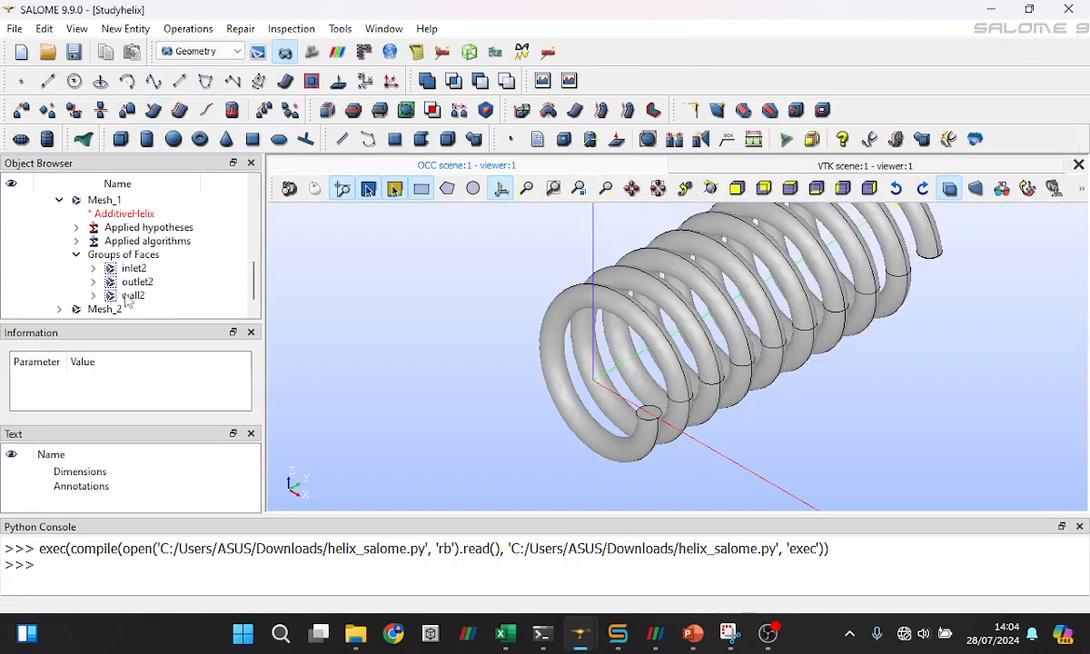
{"action": "scroll", "coordinate": [132, 242], "scroll_direction": "up", "scroll_amount": 1}
{"action": "left_click", "coordinate": [117, 246]}
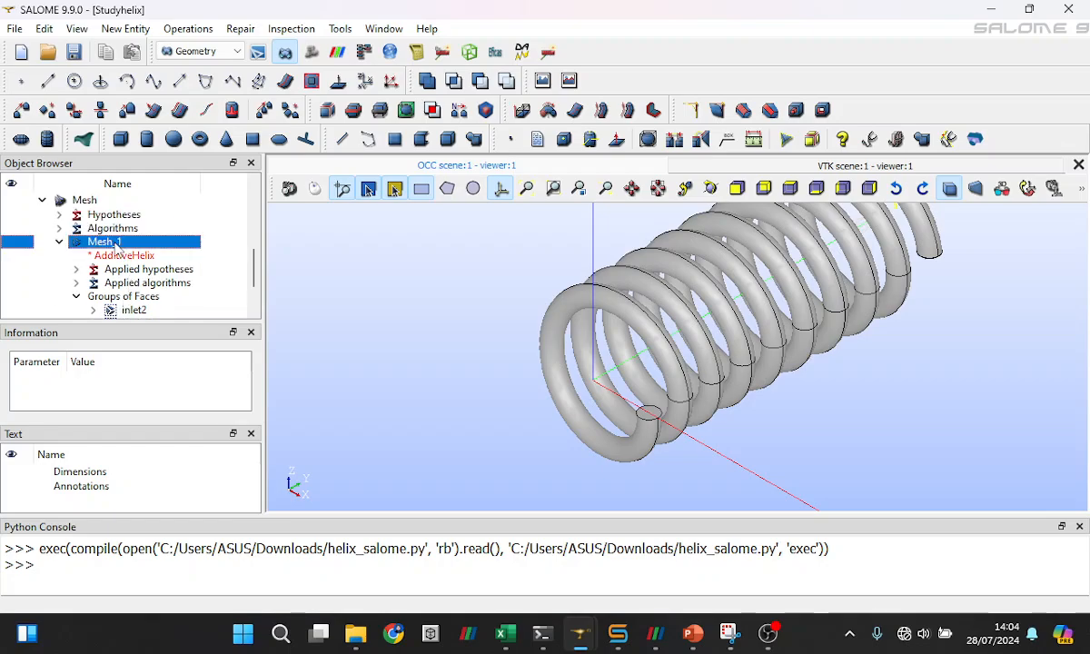
{"action": "right_click", "coordinate": [117, 245]}
{"action": "left_click", "coordinate": [233, 51]}
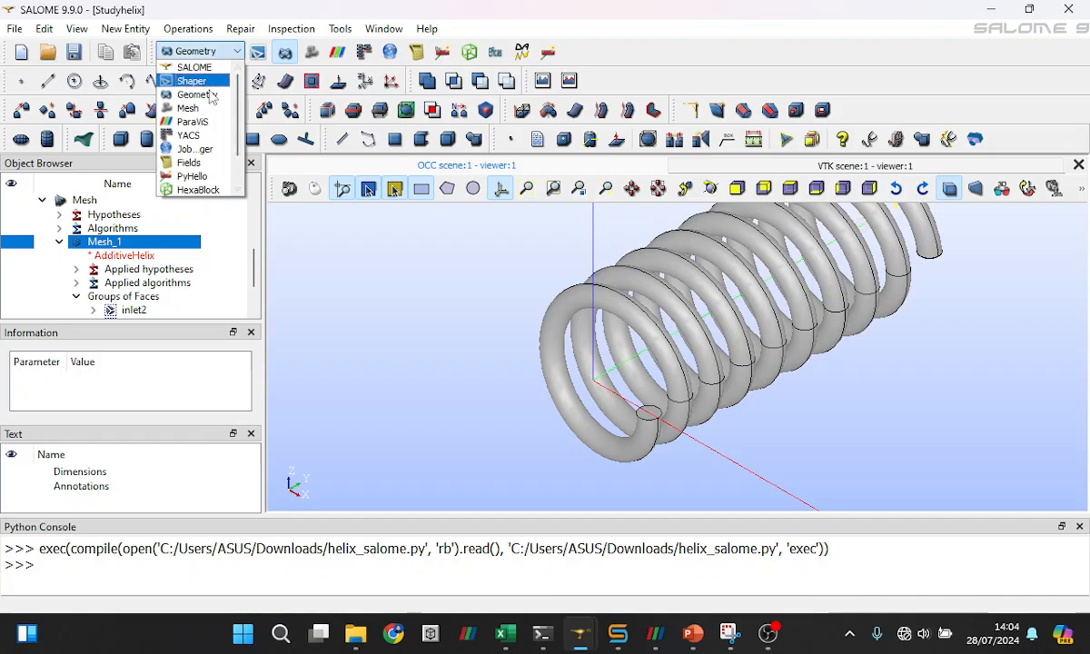
{"action": "left_click", "coordinate": [191, 107]}
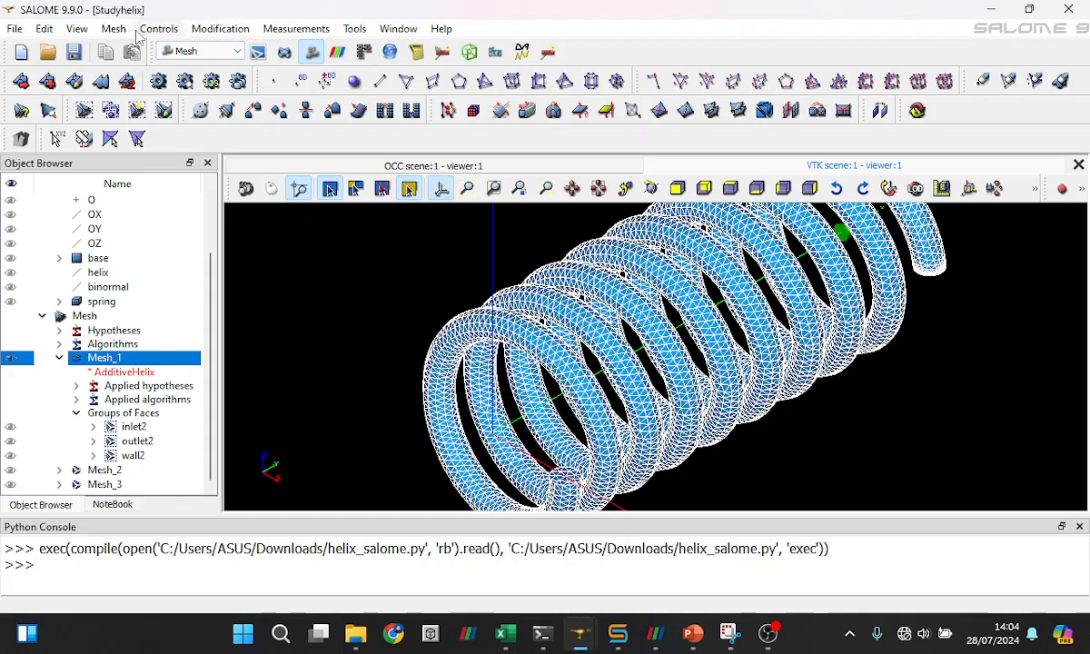
View the Create Group dialog for Mesh_1 and close it without creating a group
{"action": "left_click", "coordinate": [164, 31]}
{"action": "mouse_move", "coordinate": [125, 30]}
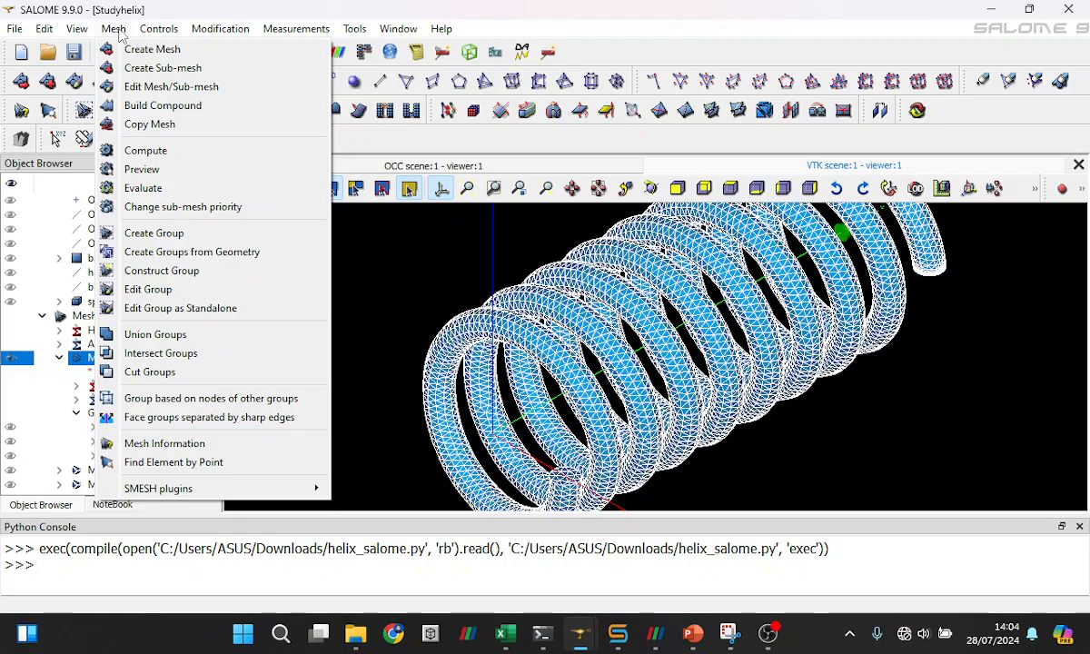
{"action": "left_click", "coordinate": [179, 233]}
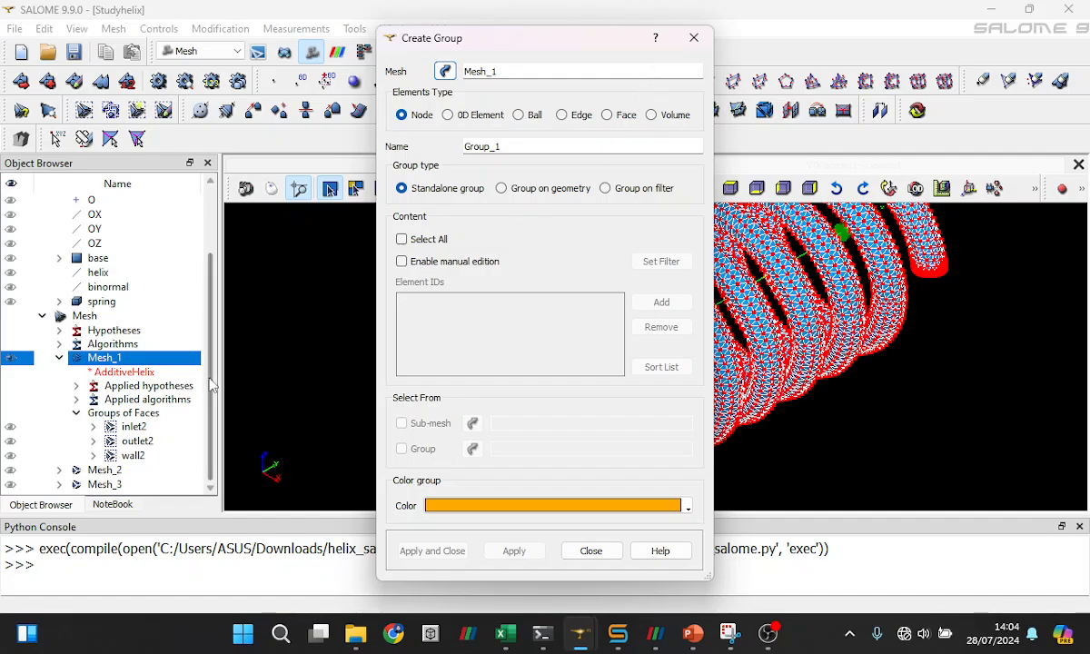
{"action": "left_click", "coordinate": [694, 40]}
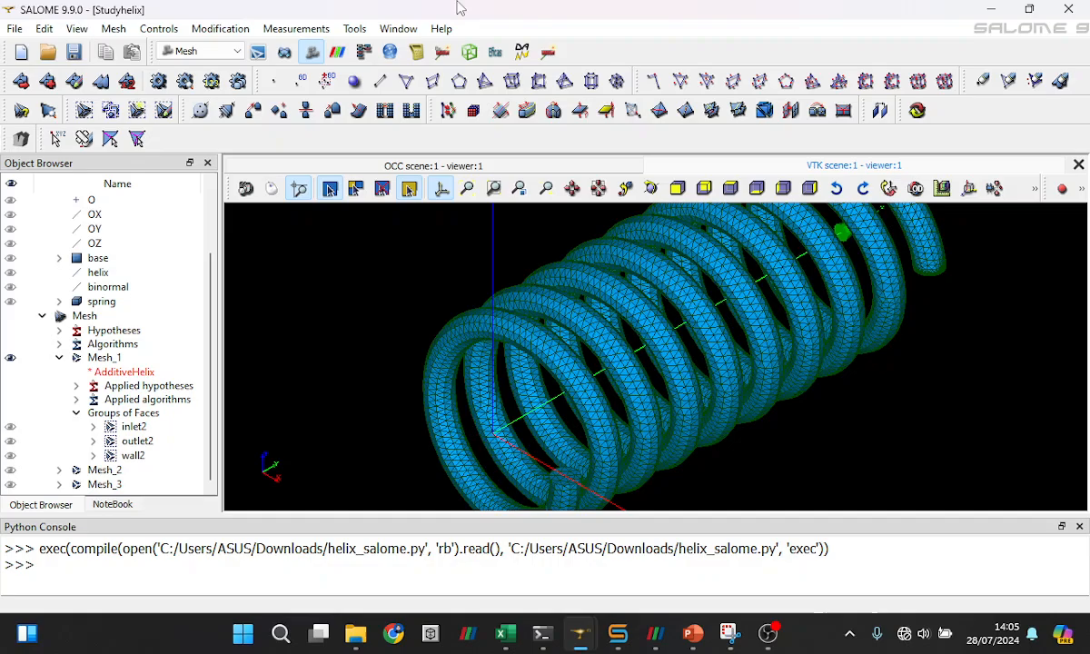
{"action": "left_click", "coordinate": [114, 29]}
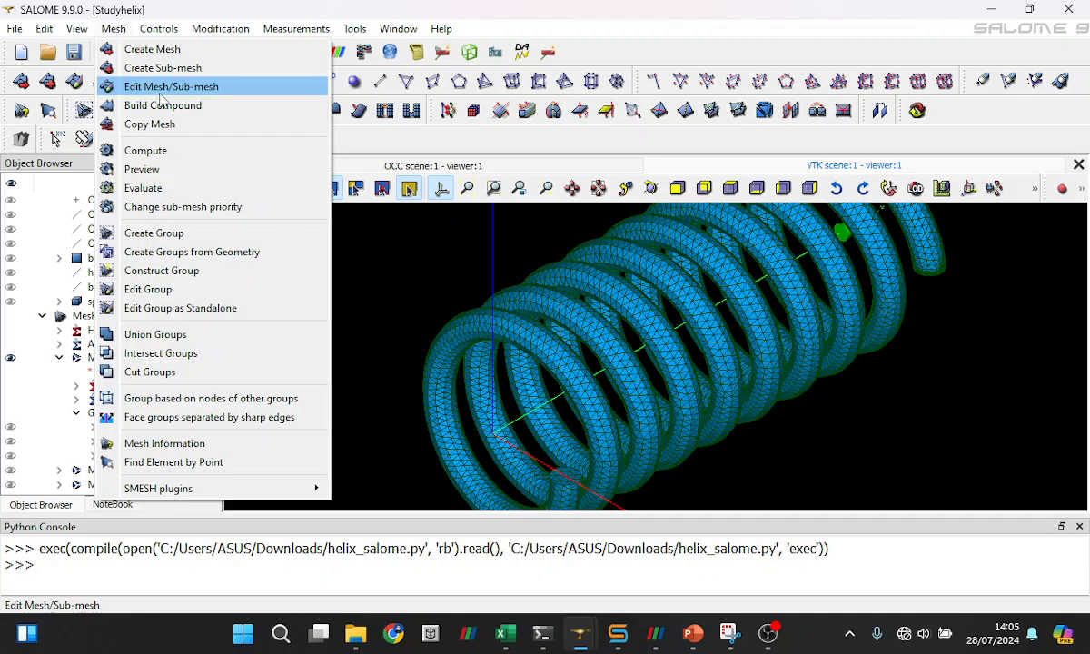
{"action": "mouse_move", "coordinate": [156, 33]}
{"action": "mouse_move", "coordinate": [218, 35]}
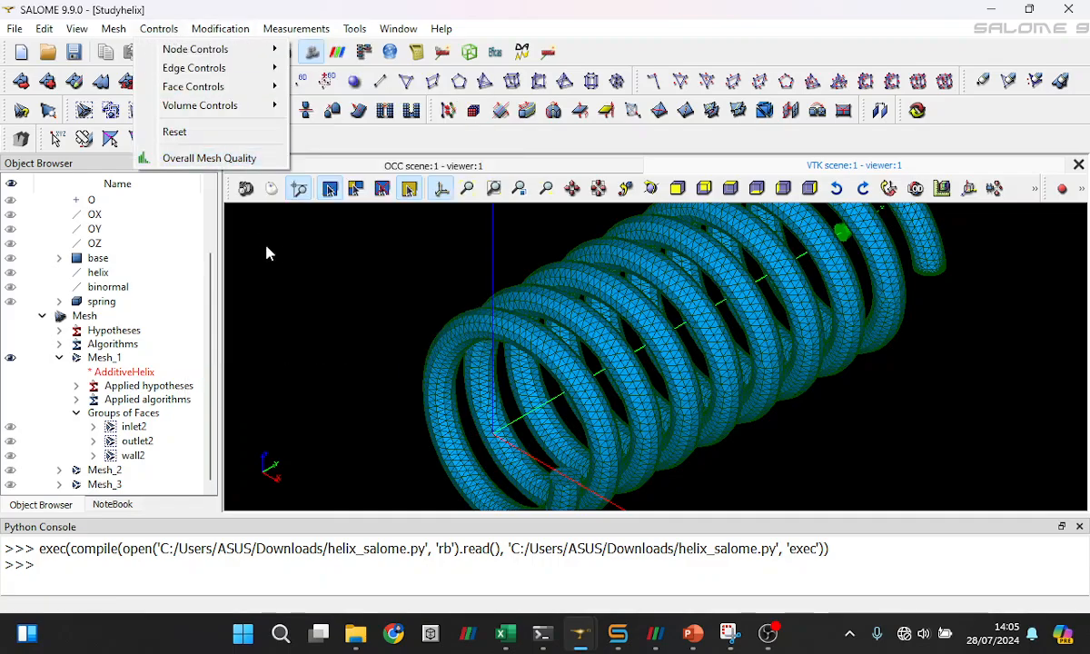
{"action": "left_click", "coordinate": [268, 216]}
{"action": "left_click", "coordinate": [204, 51]}
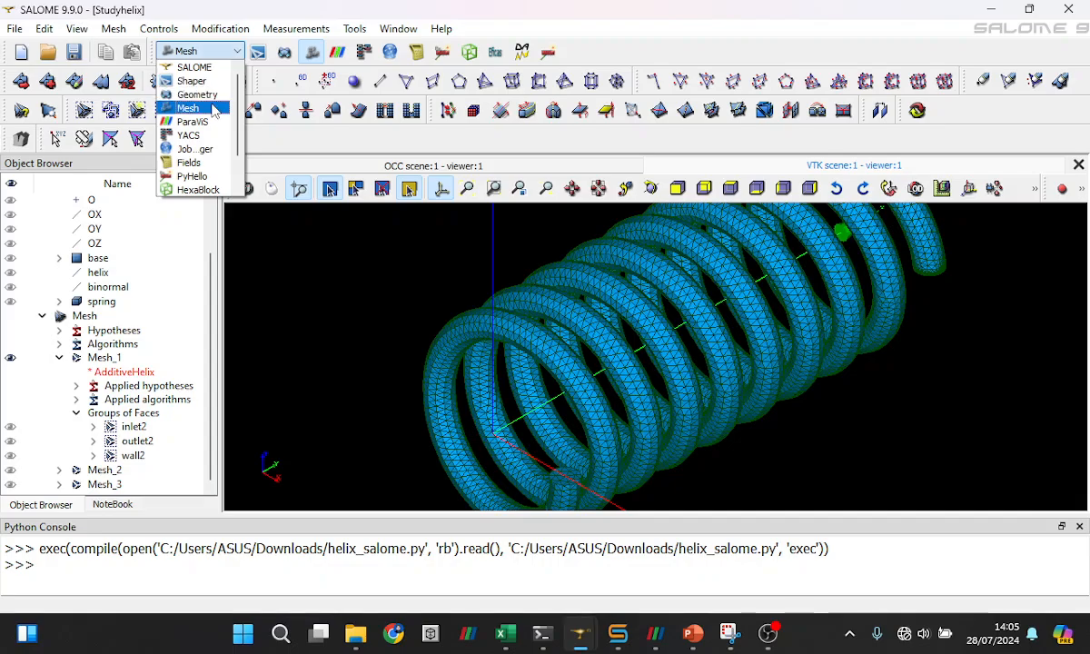
{"action": "left_click", "coordinate": [306, 334]}
{"action": "left_click", "coordinate": [768, 633]}
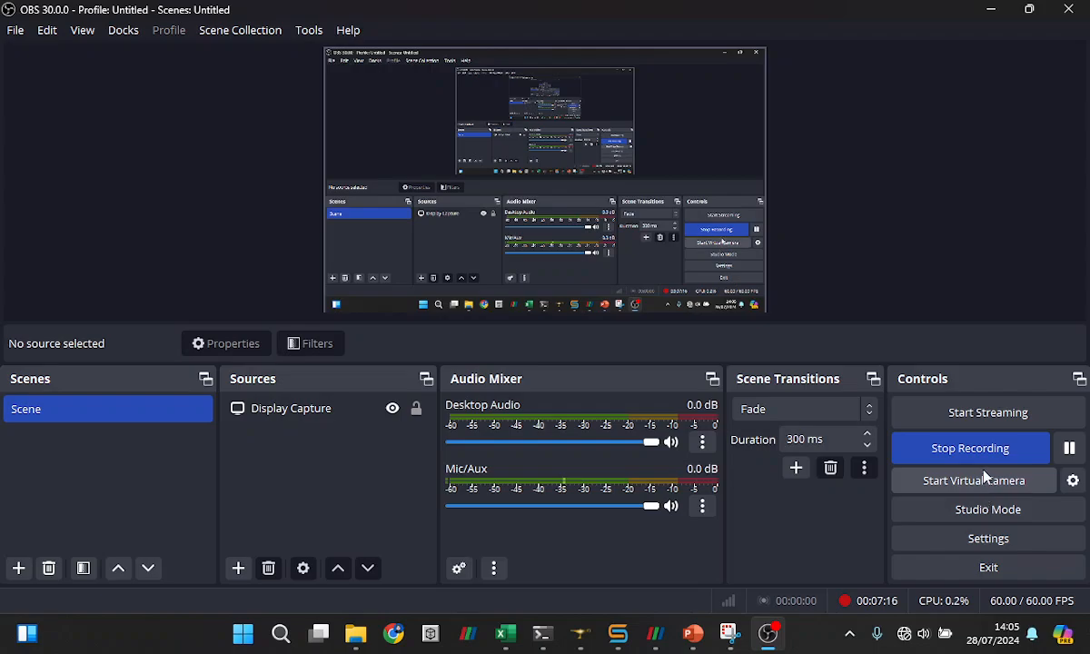
{"action": "left_click", "coordinate": [1070, 449]}
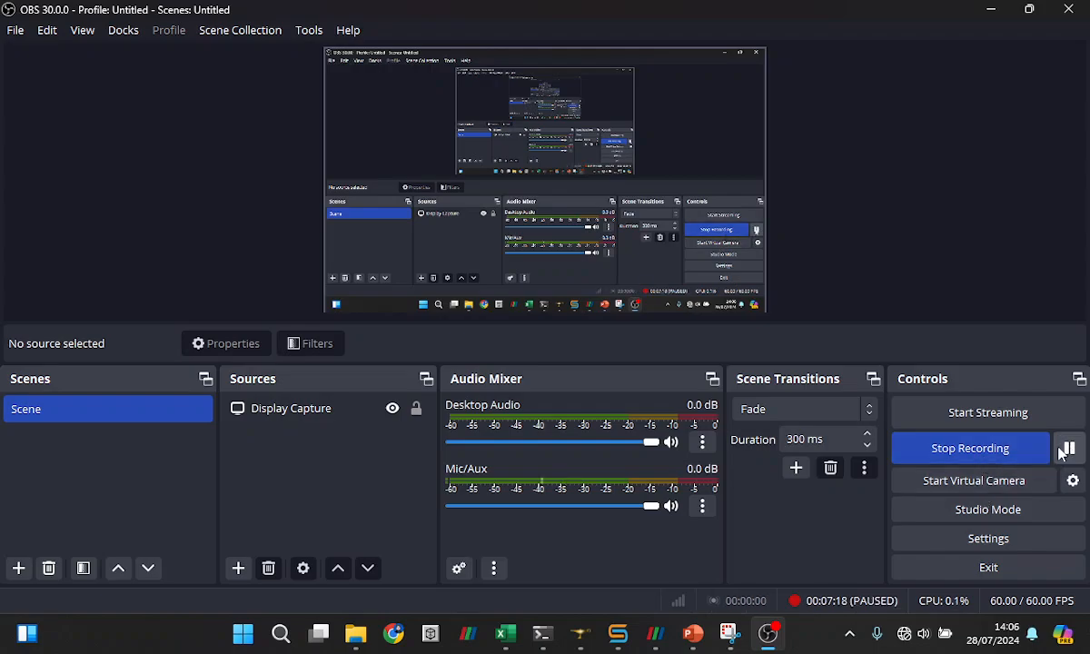
{"action": "mouse_move", "coordinate": [617, 633]}
{"action": "left_click", "coordinate": [936, 582]}
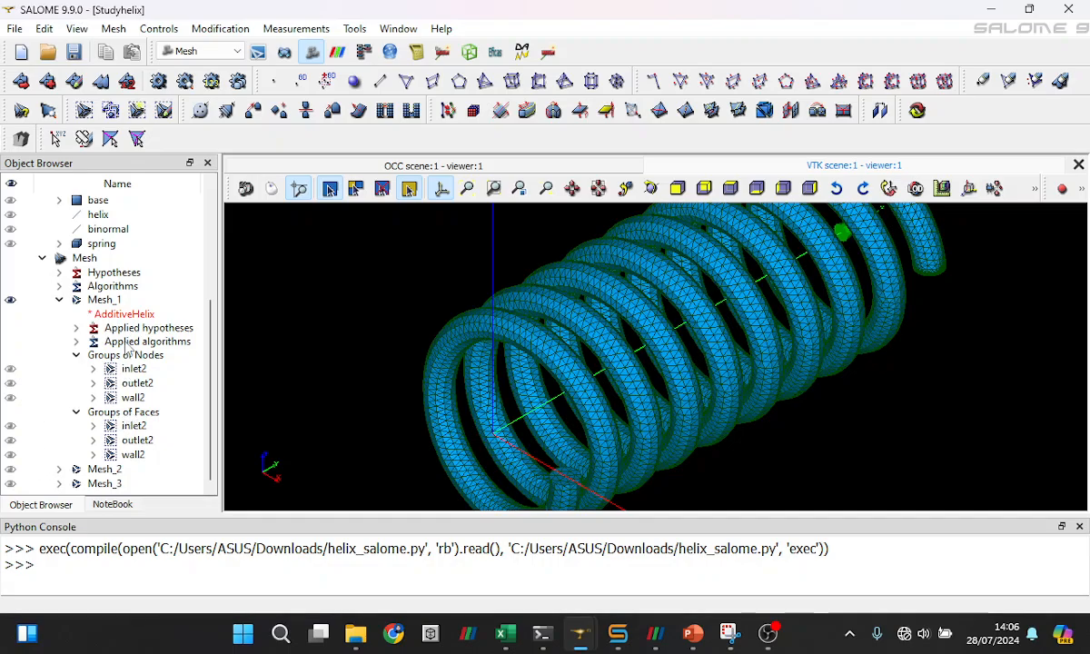
Create groups from geometry on Mesh_1, using AdditiveHelix's inlet2, outlet2 and wall2 for both elements and nodes
{"action": "left_click", "coordinate": [109, 300]}
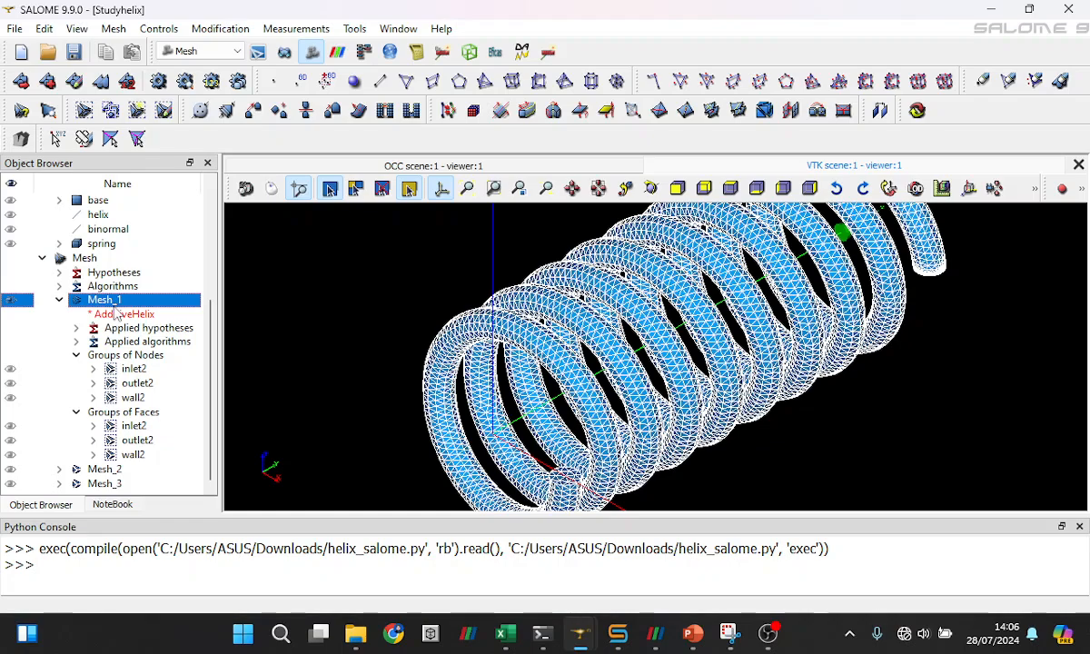
{"action": "right_click", "coordinate": [111, 307]}
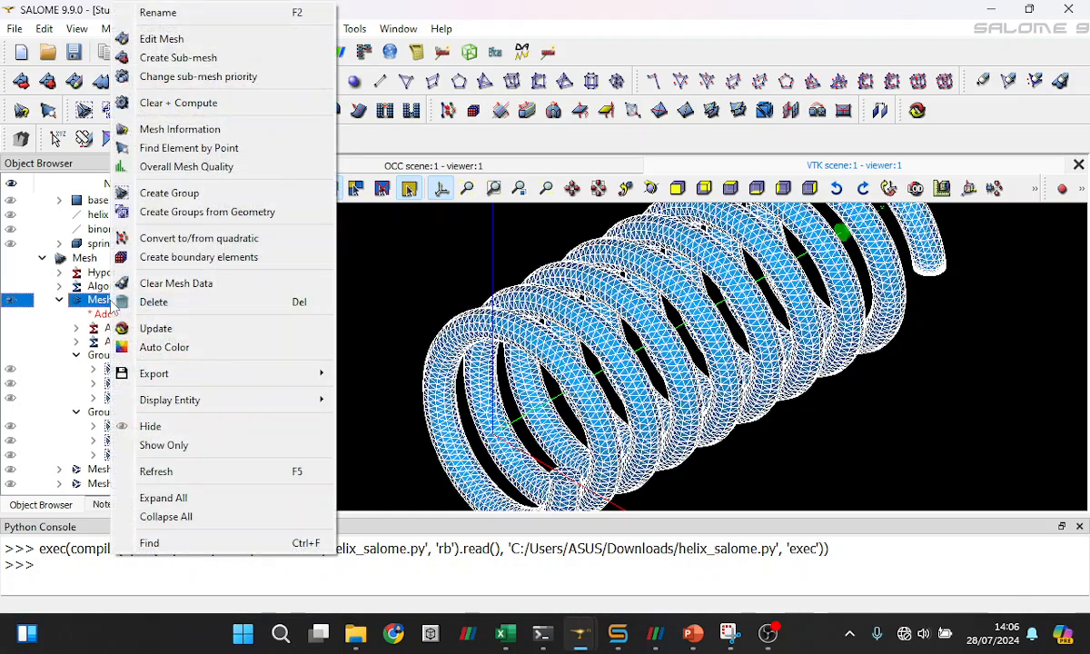
{"action": "left_click", "coordinate": [159, 215]}
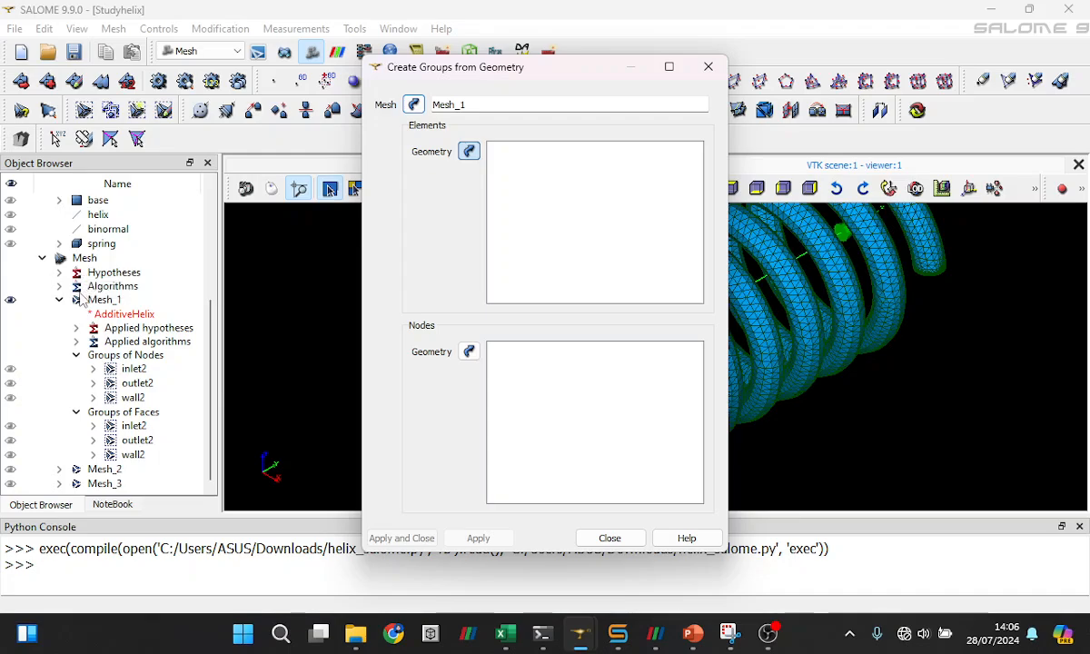
{"action": "scroll", "coordinate": [82, 300], "scroll_direction": "up", "scroll_amount": 4}
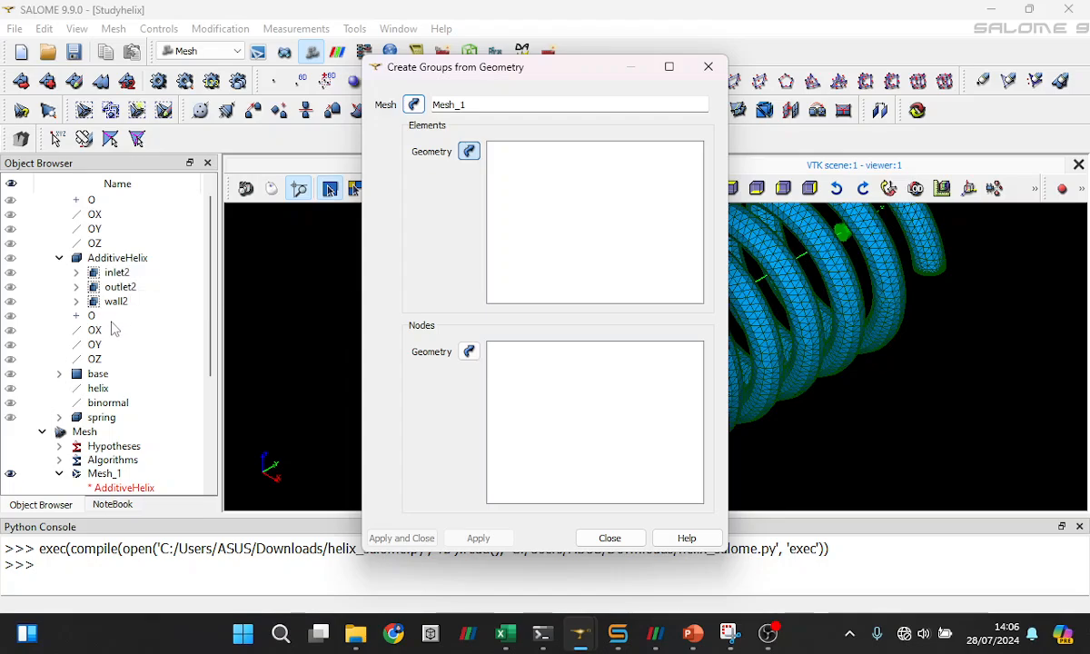
{"action": "left_click", "coordinate": [119, 277]}
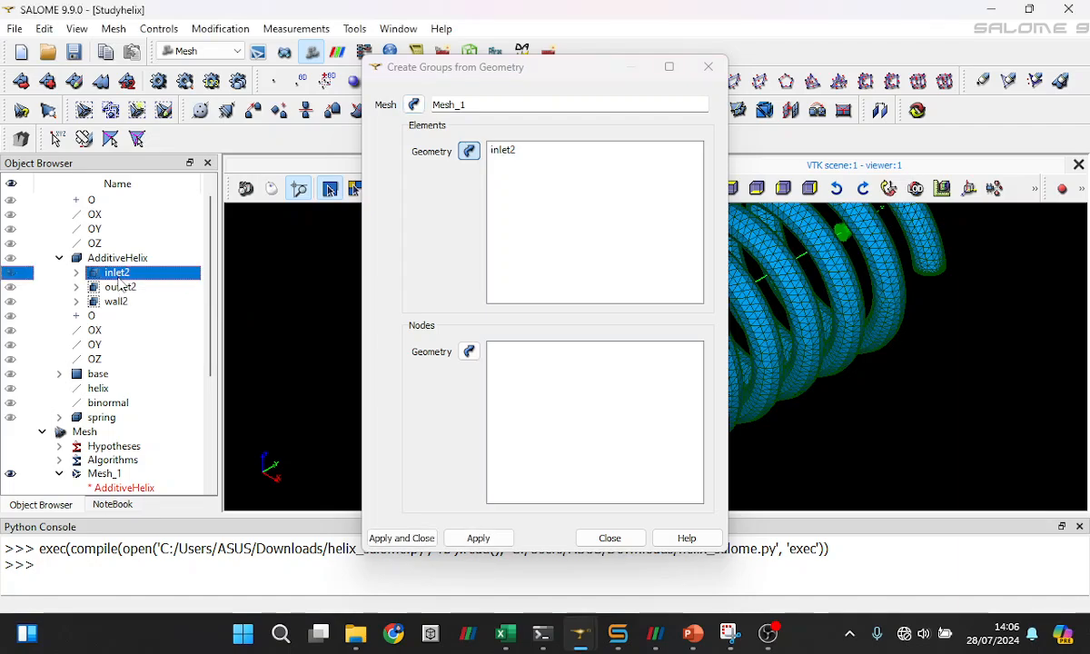
{"action": "left_click", "coordinate": [118, 287], "text": "ctrl"}
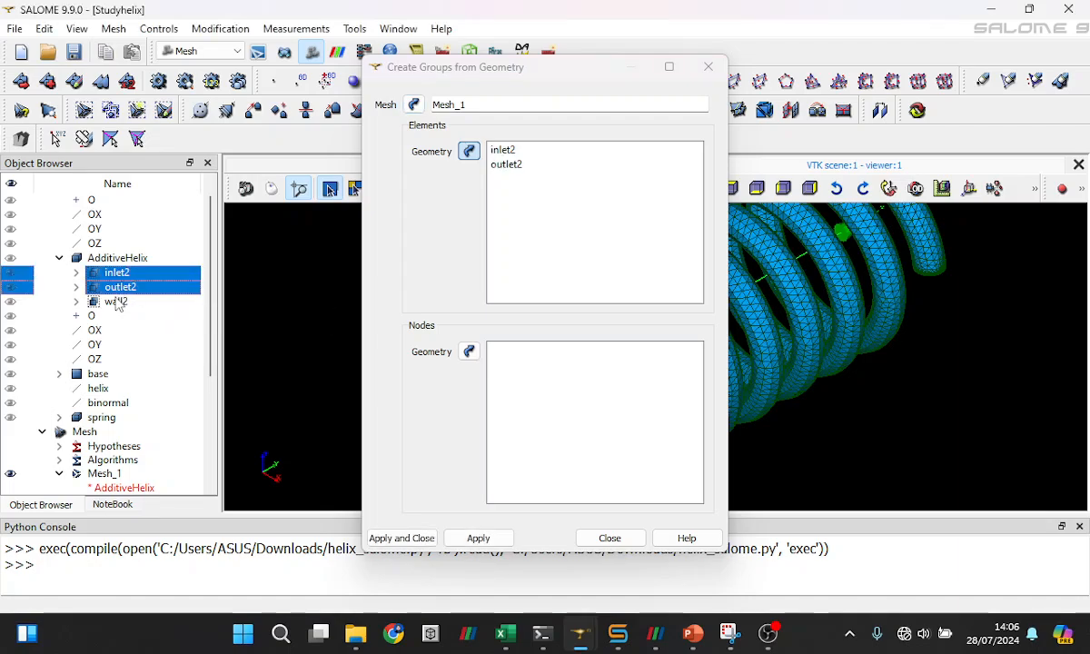
{"action": "left_click", "coordinate": [117, 301], "text": "ctrl"}
{"action": "left_click", "coordinate": [468, 352]}
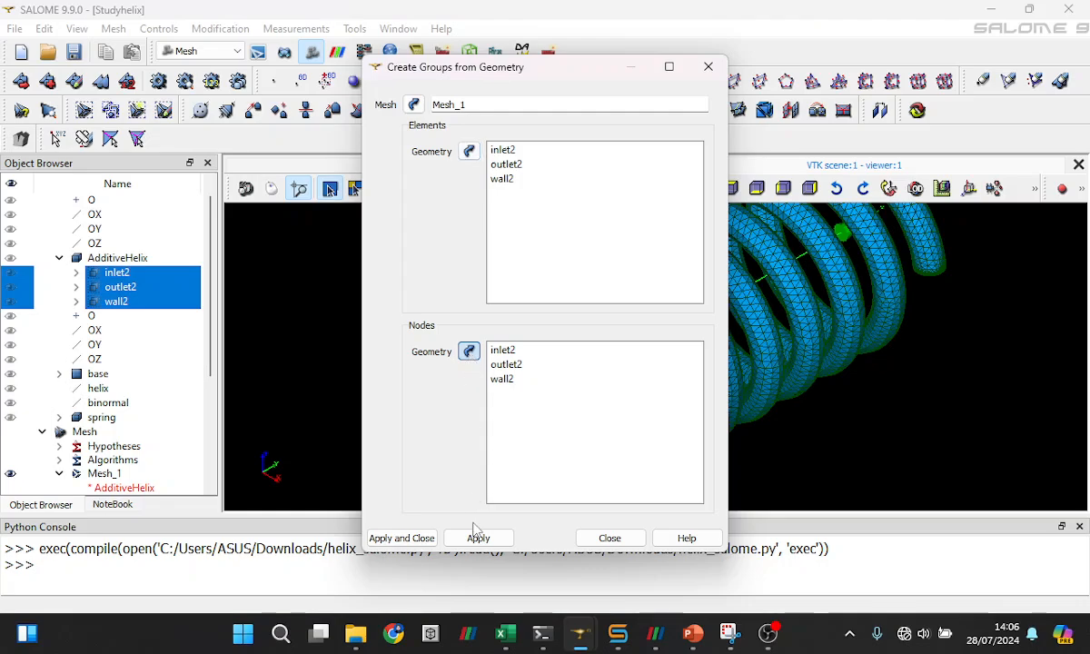
{"action": "left_click", "coordinate": [425, 540]}
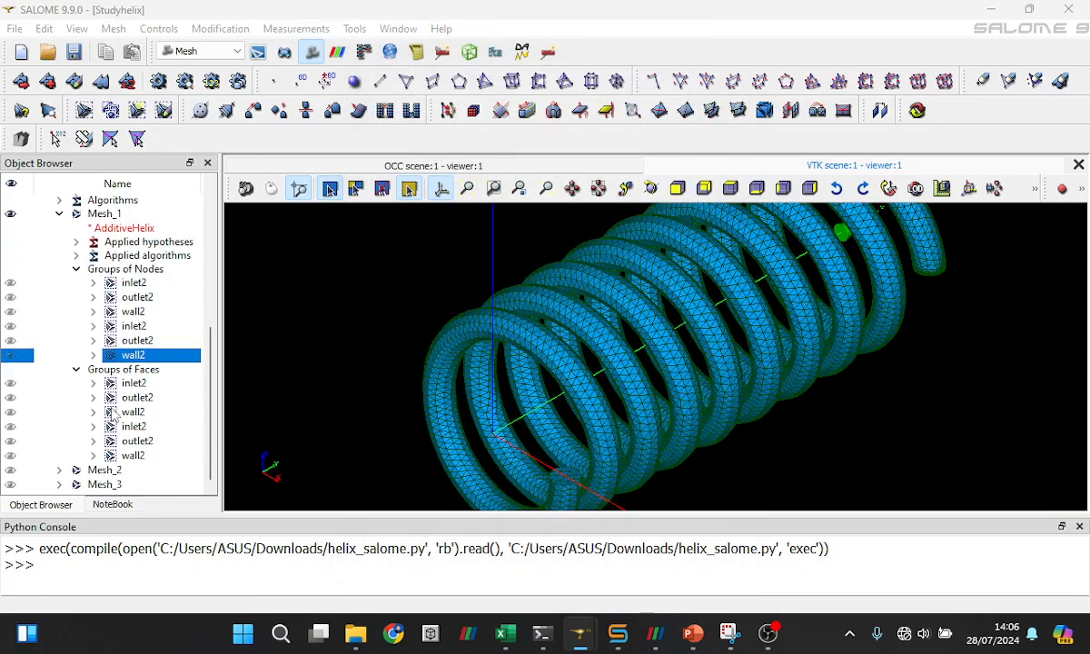
Delete the duplicate inlet2, outlet2 and wall2 entries at the end of Mesh_1's Groups of Faces
{"action": "left_click", "coordinate": [144, 297]}
{"action": "left_click", "coordinate": [138, 370]}
{"action": "left_click", "coordinate": [135, 456]}
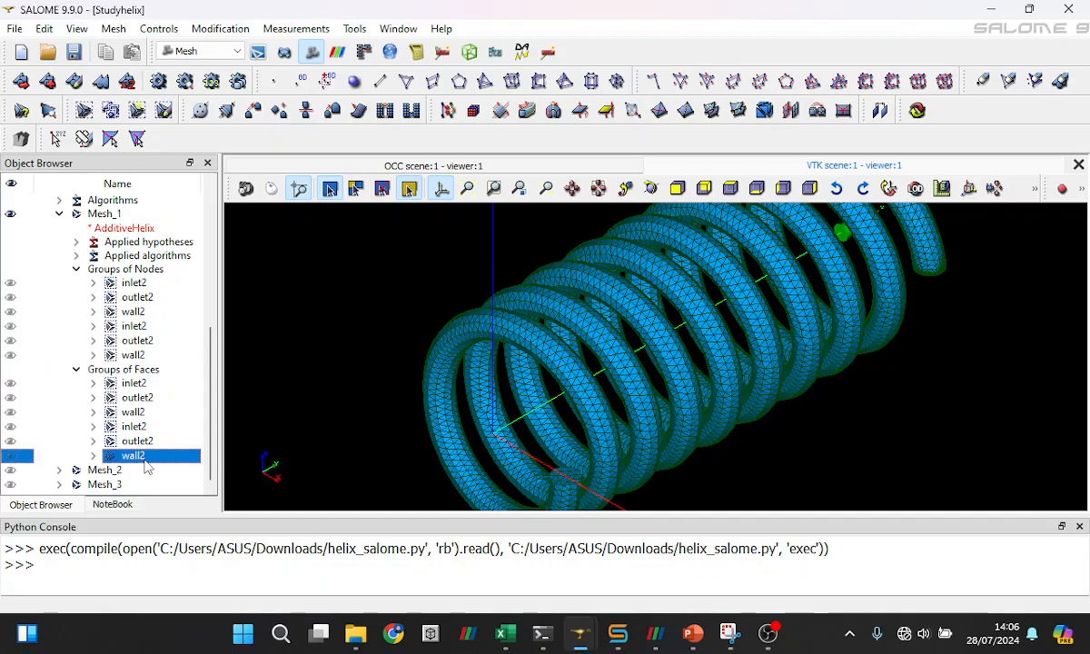
{"action": "key", "text": "shift+Up"}
{"action": "key", "text": "shift+Up"}
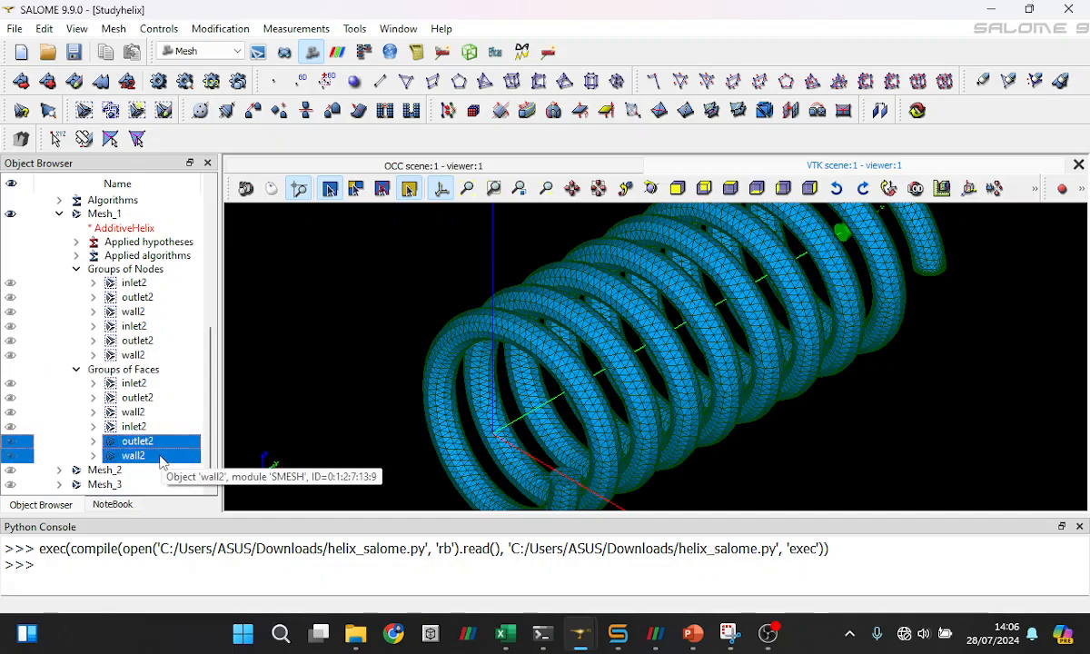
{"action": "key", "text": "Delete"}
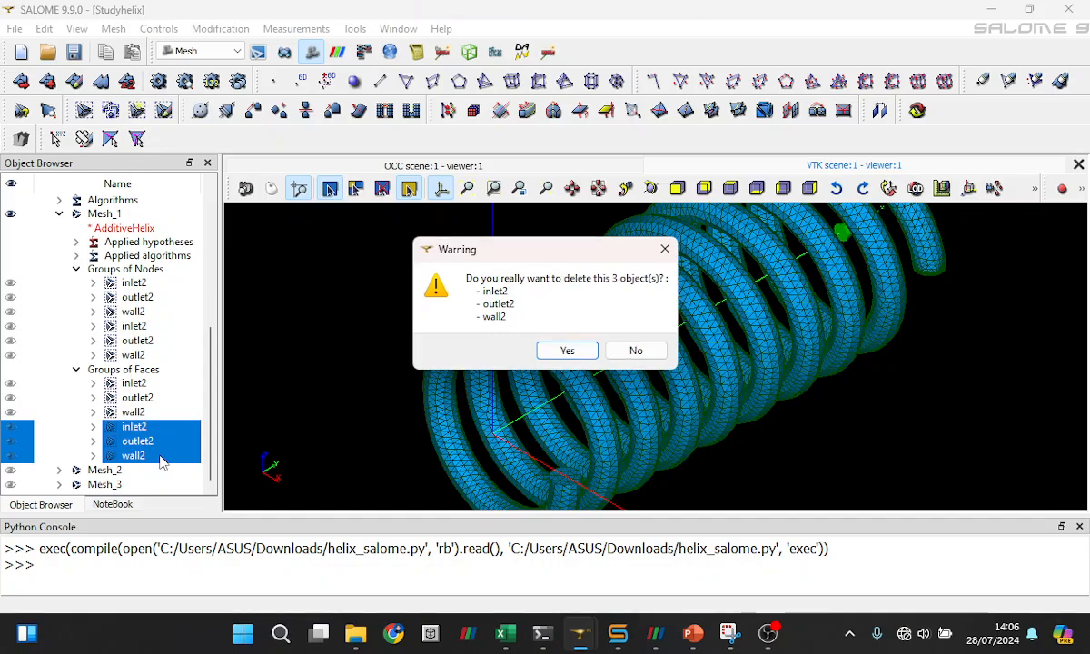
{"action": "key", "text": "Return"}
Delete the duplicate inlet2, outlet2 and wall2 entries at the end of Mesh_1's Groups of Nodes
{"action": "left_click", "coordinate": [141, 382]}
{"action": "left_click", "coordinate": [145, 397]}
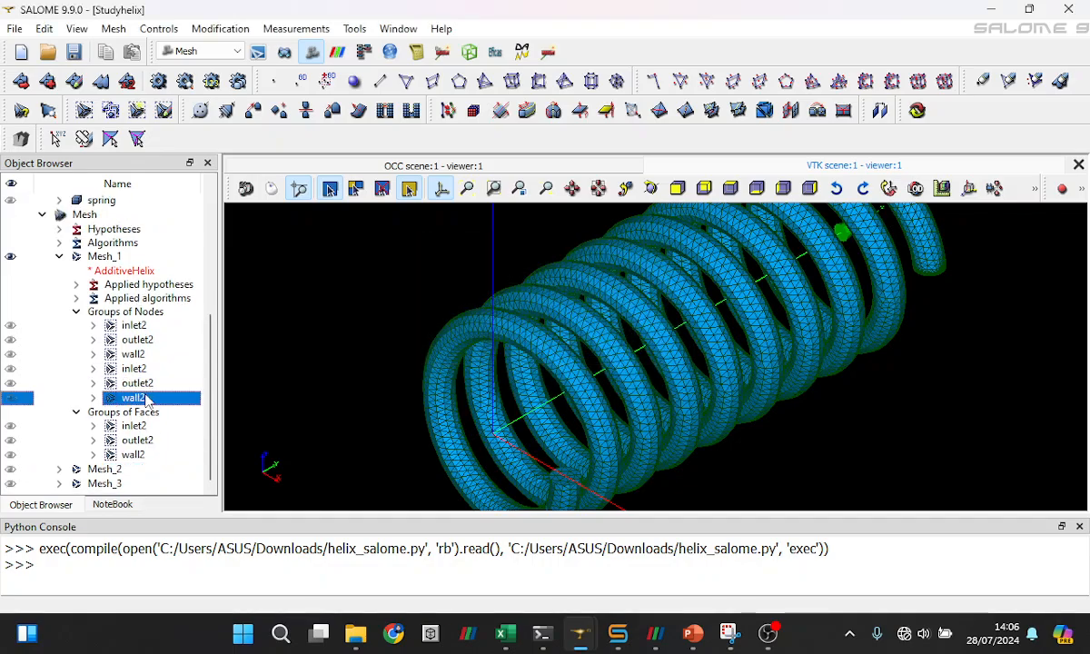
{"action": "key", "text": "shift+Up"}
{"action": "key", "text": "shift+Up"}
{"action": "key", "text": "Delete"}
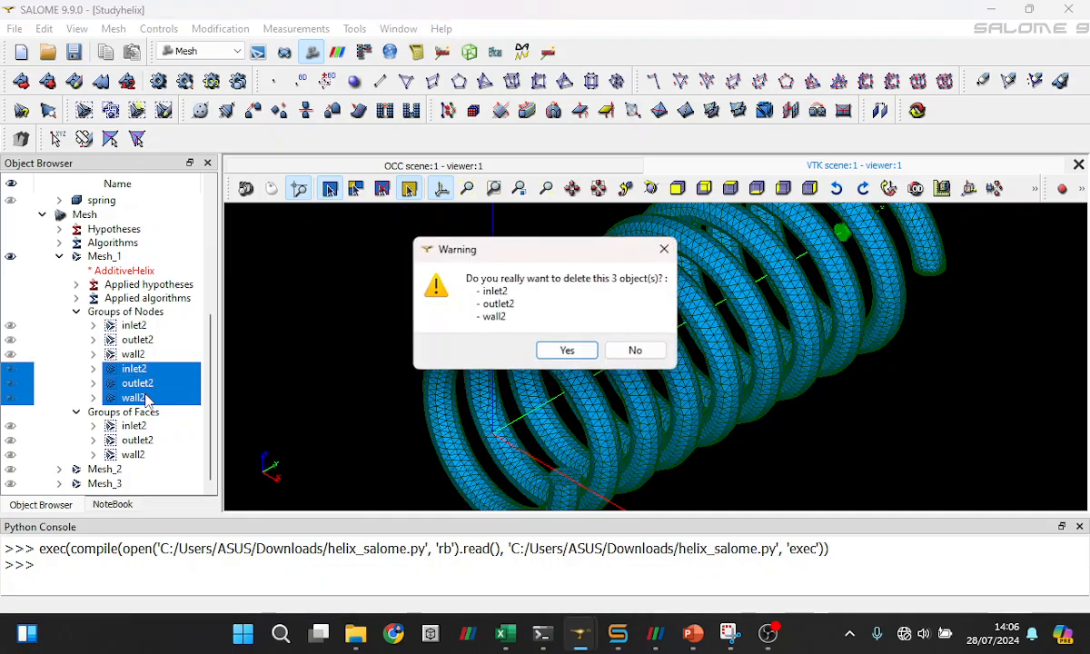
{"action": "key", "text": "Return"}
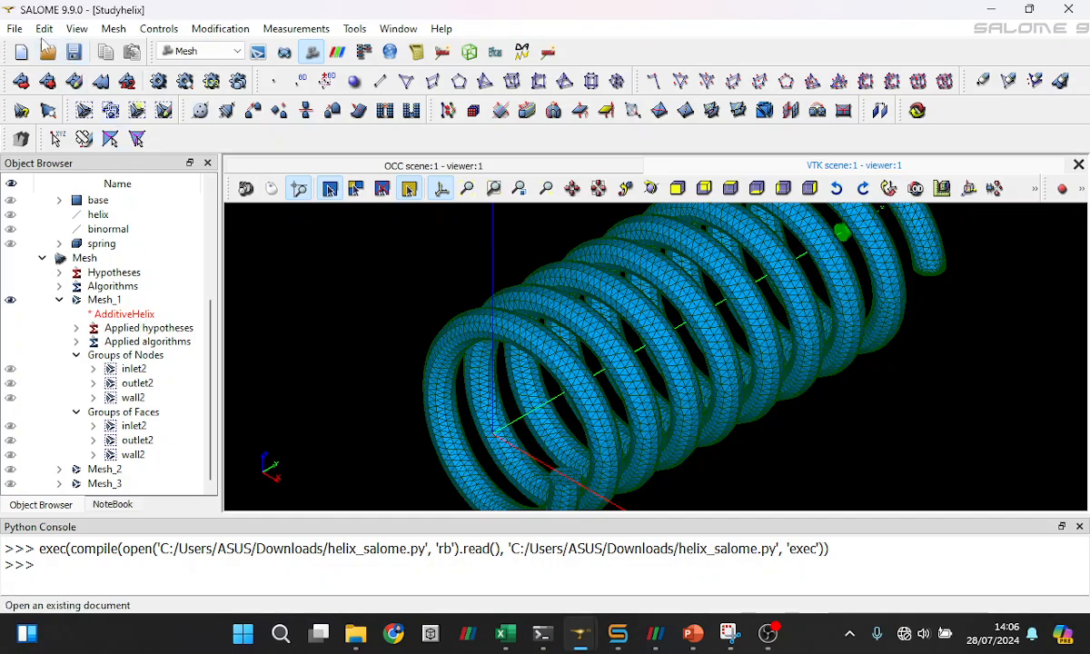
{"action": "left_click", "coordinate": [14, 28]}
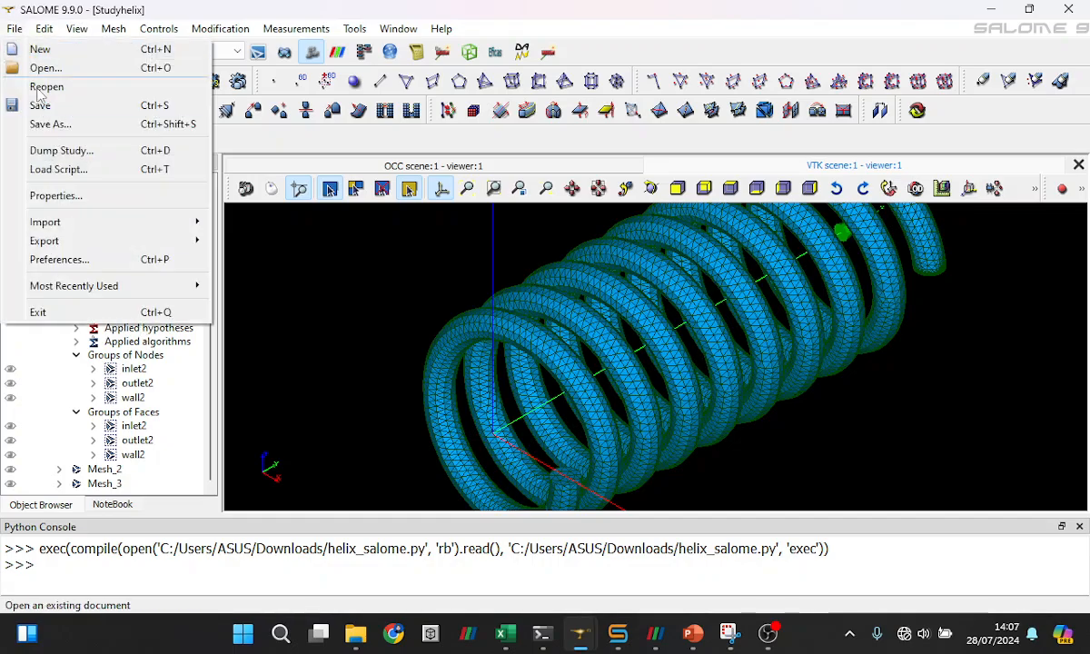
{"action": "left_click", "coordinate": [41, 124]}
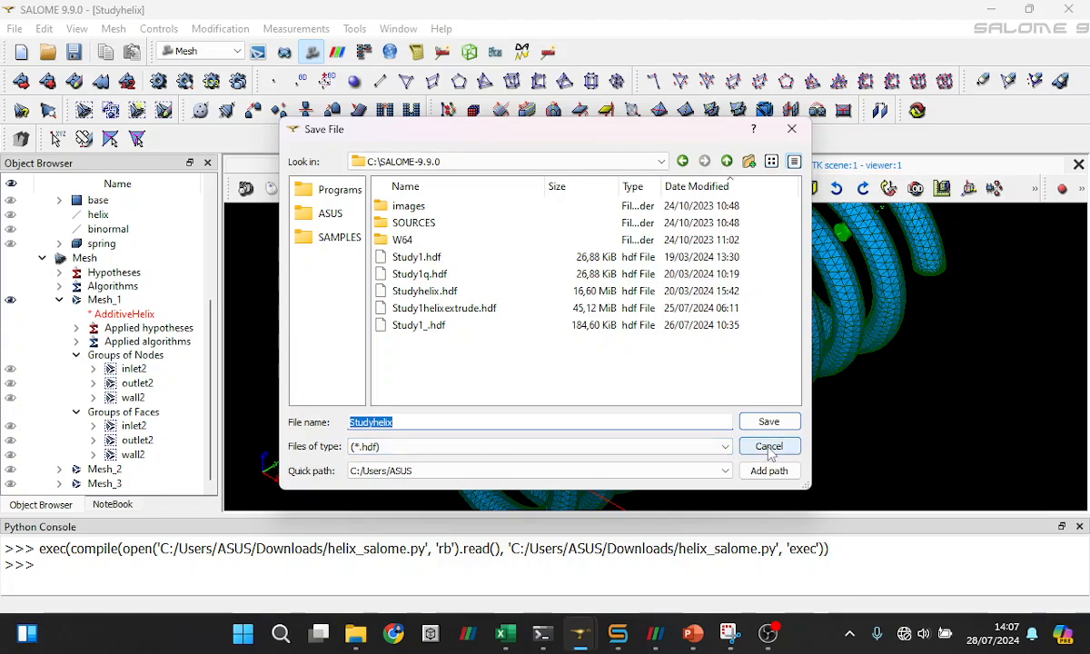
{"action": "left_click", "coordinate": [769, 447]}
Export Mesh_1 as a UNV file named coba22 in the Downloads folder
{"action": "left_click", "coordinate": [101, 303]}
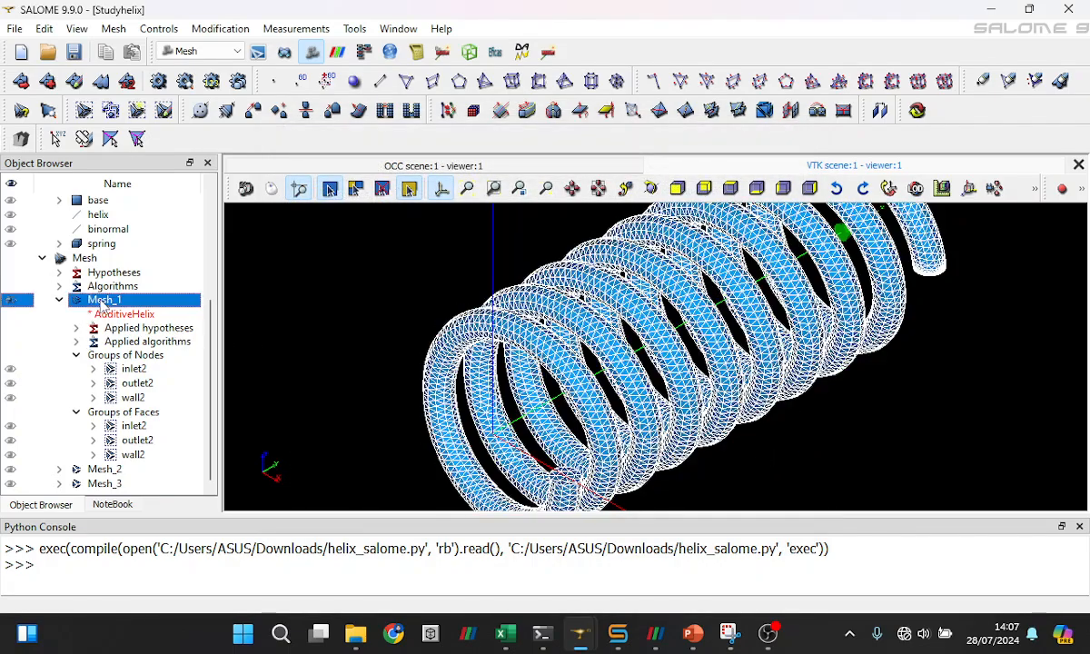
{"action": "right_click", "coordinate": [101, 303]}
{"action": "mouse_move", "coordinate": [260, 372]}
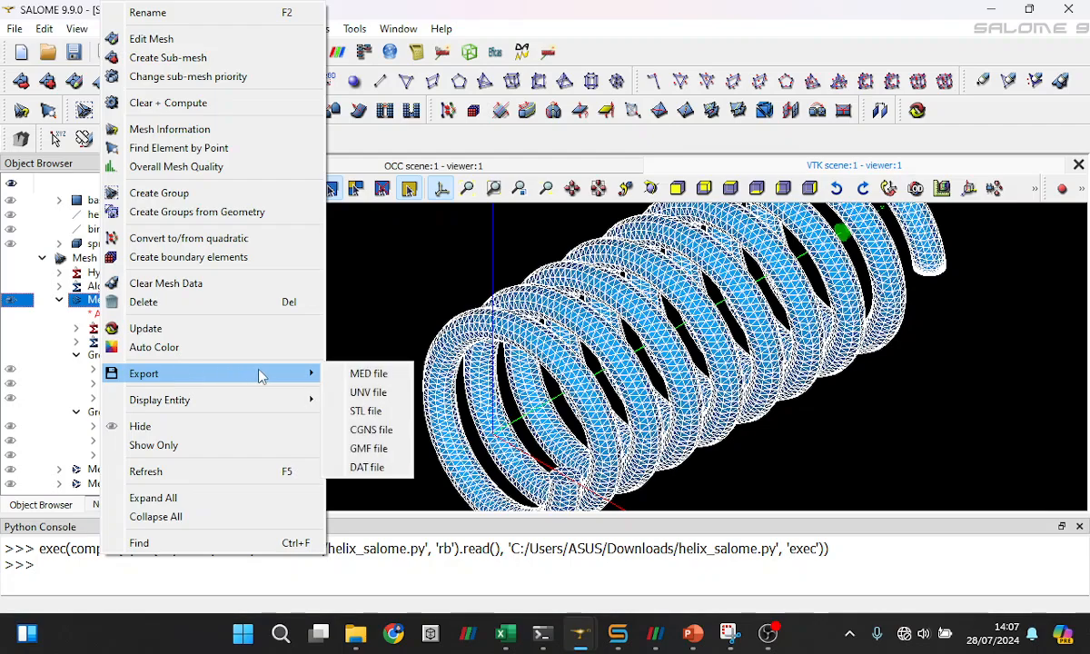
{"action": "left_click", "coordinate": [376, 397]}
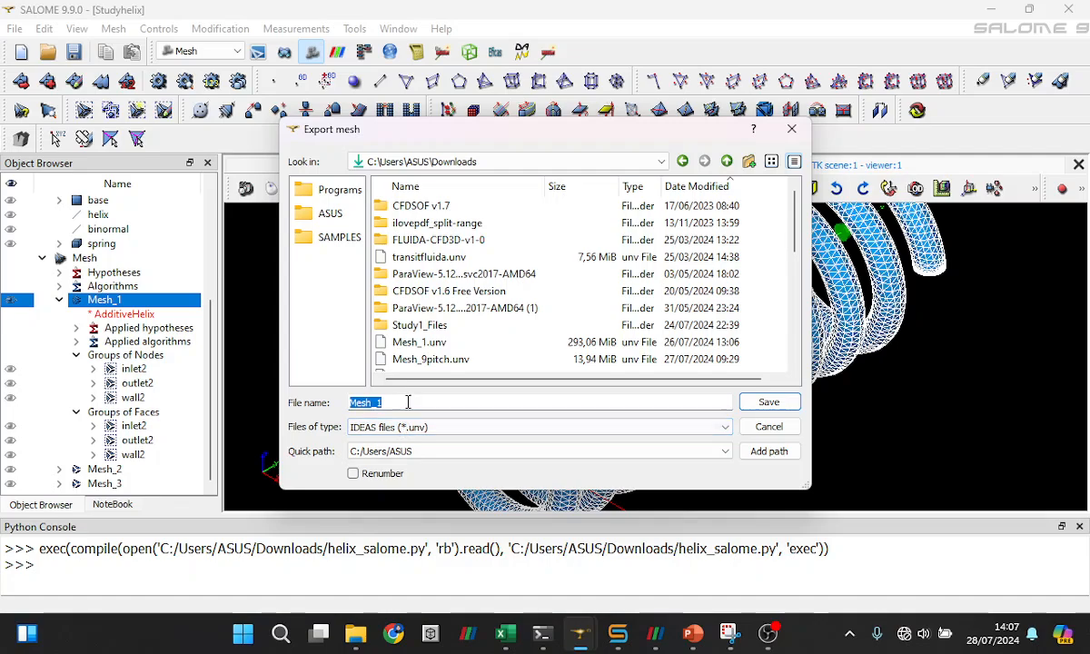
{"action": "scroll", "coordinate": [423, 364], "scroll_direction": "down", "scroll_amount": 2}
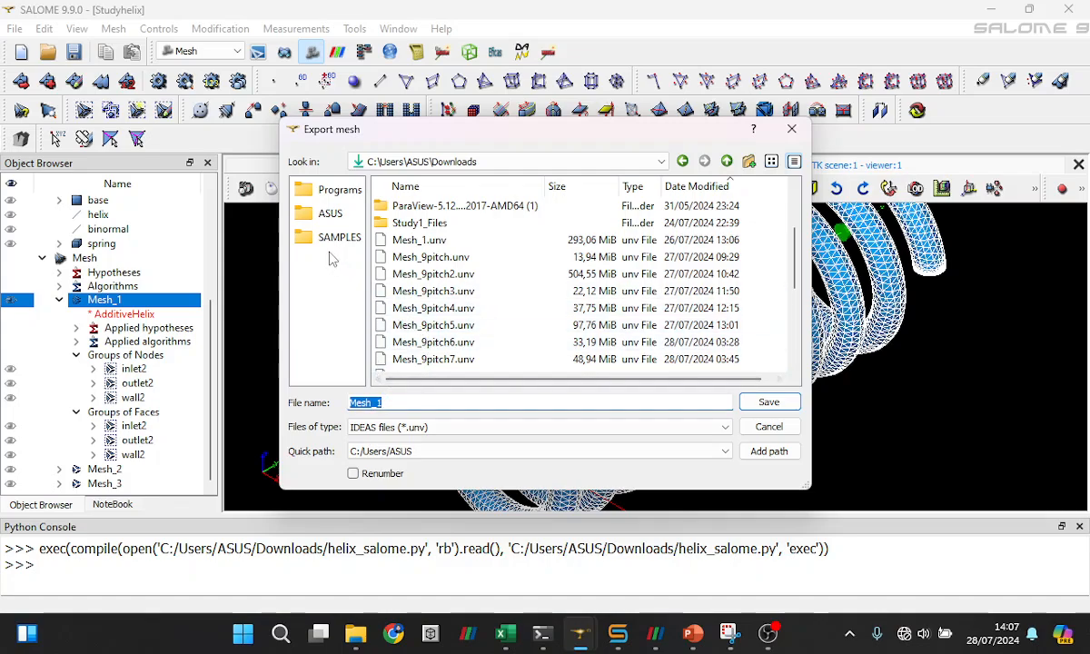
{"action": "scroll", "coordinate": [372, 336], "scroll_direction": "down", "scroll_amount": 3}
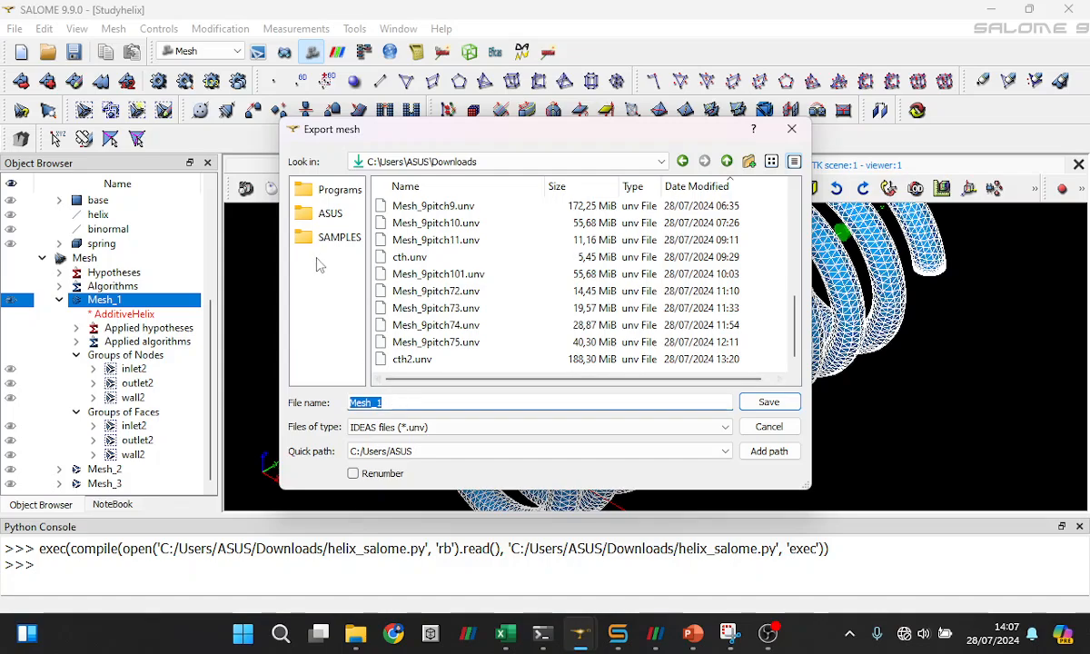
{"action": "scroll", "coordinate": [433, 291], "scroll_direction": "up", "scroll_amount": 6}
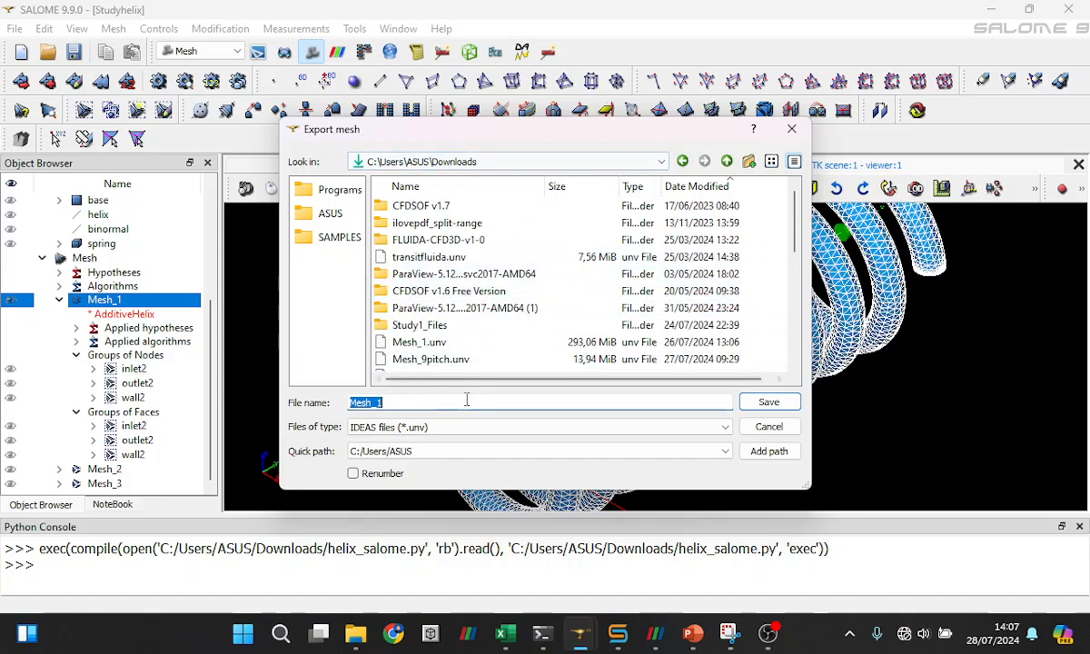
{"action": "type", "text": "coba"}
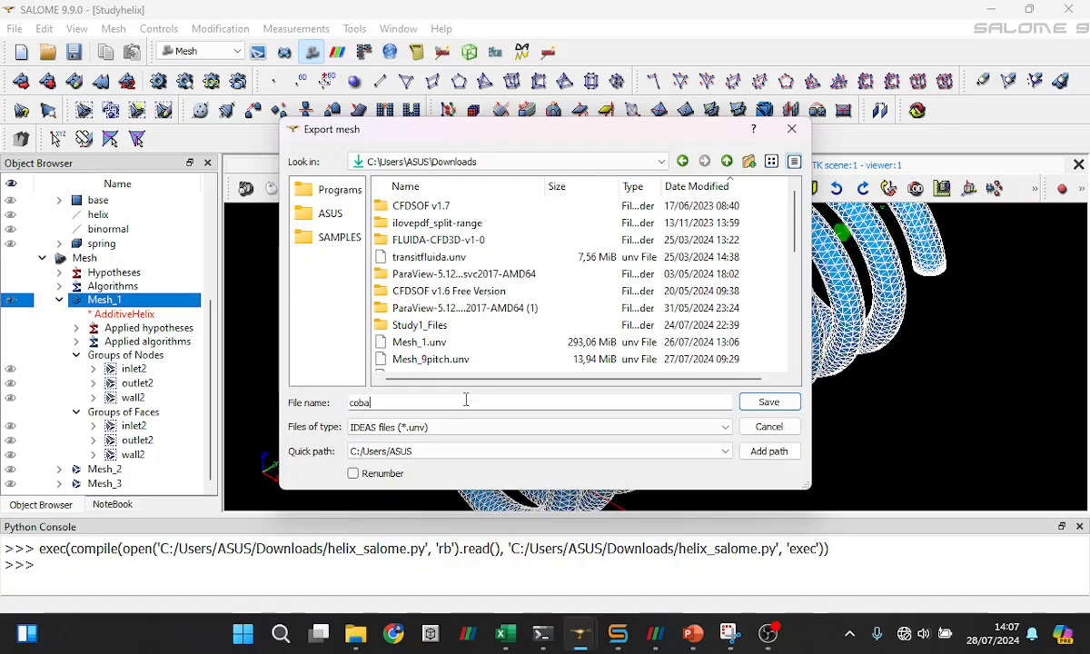
{"action": "type", "text": "22"}
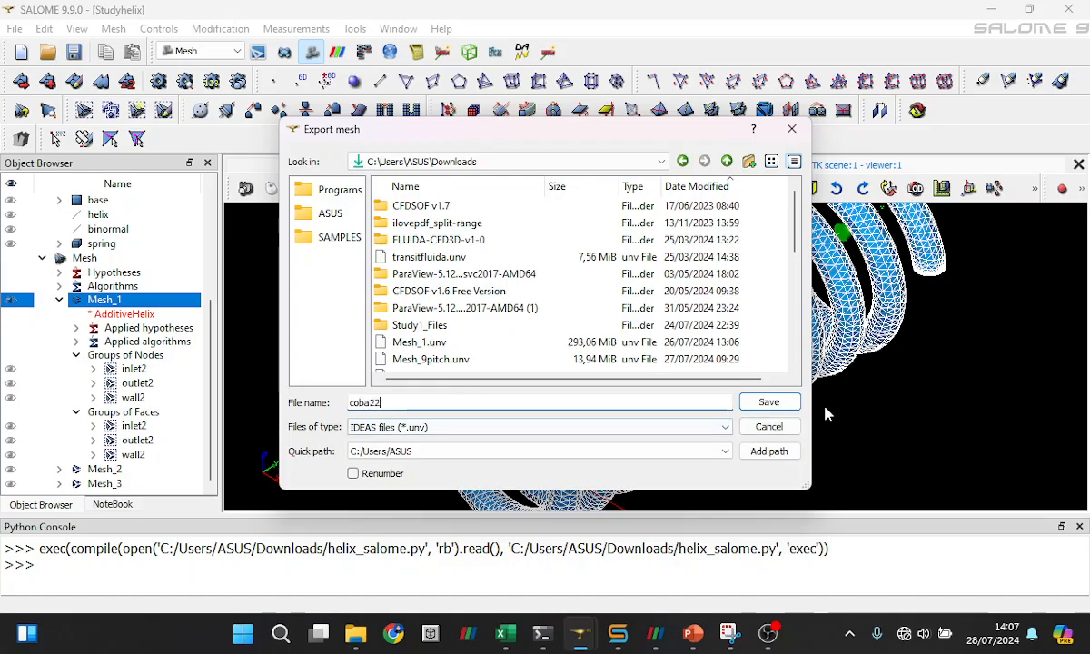
{"action": "left_click", "coordinate": [768, 401]}
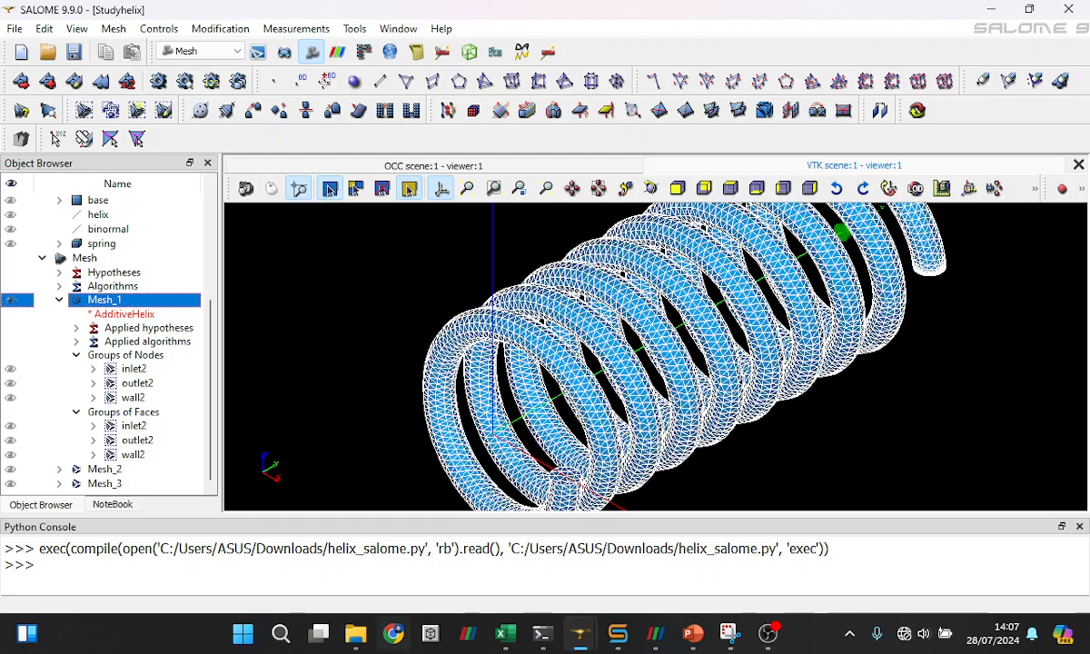
Launch CFDSOF v1.7 and create the case sfsfds in the D:/simulasi_pipa_helix_terbaru/simulasi/ project directory
{"action": "left_click", "coordinate": [283, 636]}
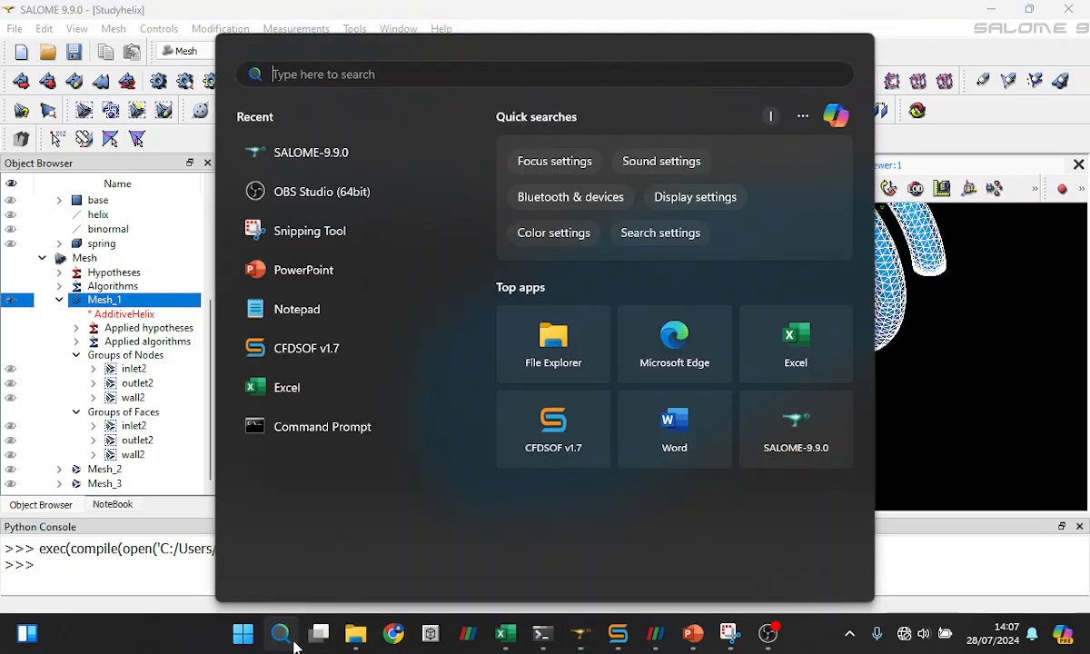
{"action": "left_click", "coordinate": [281, 635]}
{"action": "left_click", "coordinate": [281, 636]}
{"action": "type", "text": "cfd"}
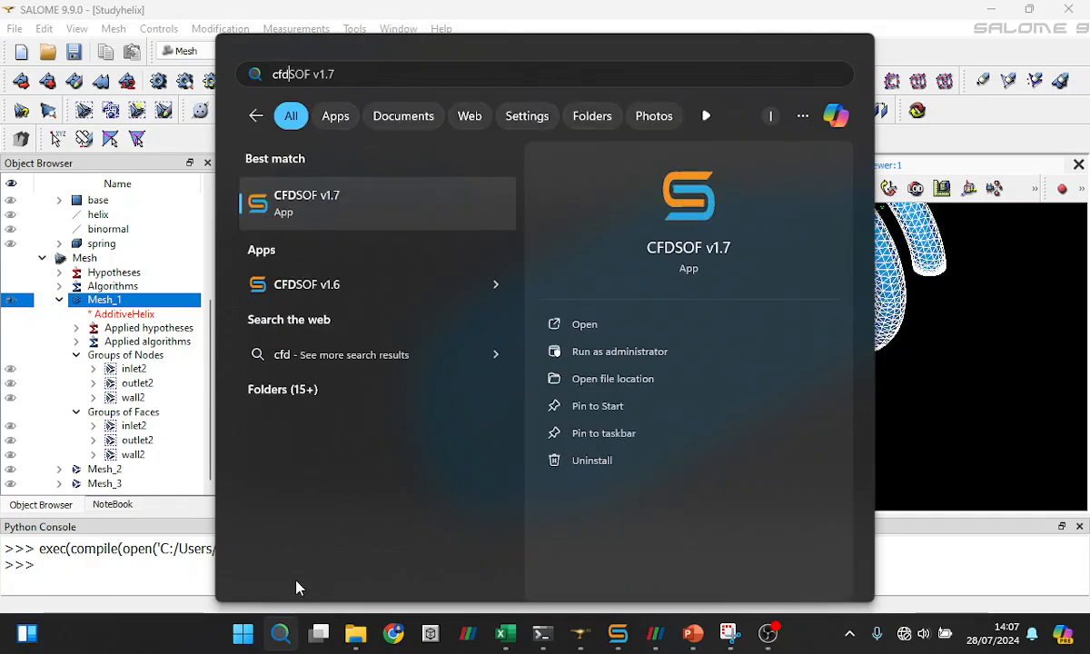
{"action": "left_click", "coordinate": [586, 324]}
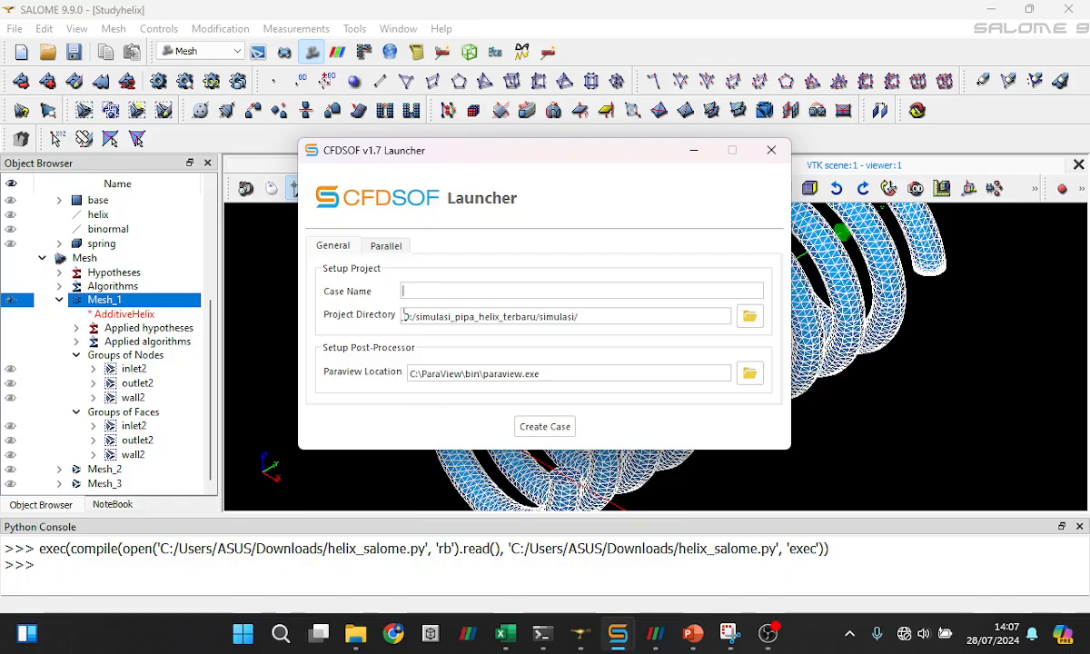
{"action": "left_click", "coordinate": [531, 424]}
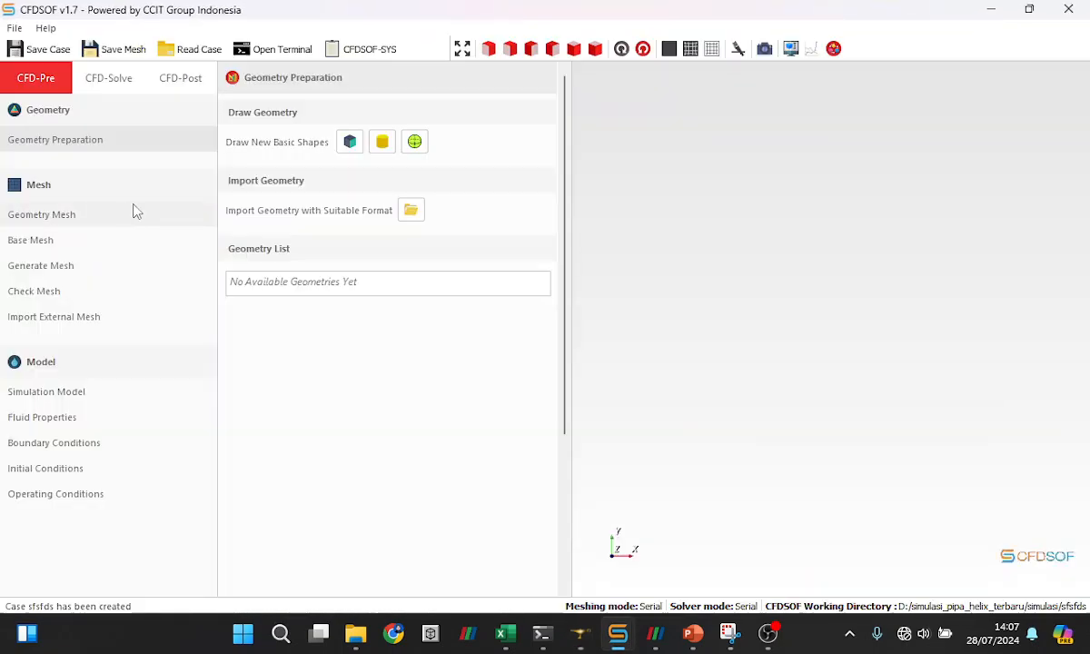
Import the external mesh coba22.unv from Downloads using the I-DEAS Mesh format
{"action": "left_click", "coordinate": [155, 317]}
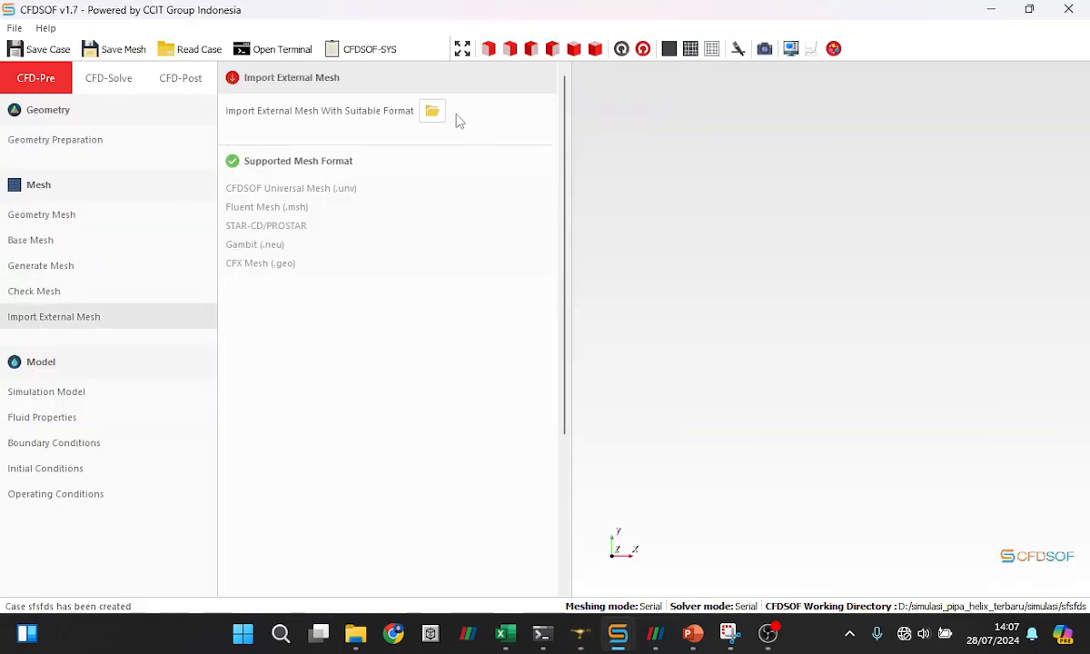
{"action": "left_click", "coordinate": [433, 111]}
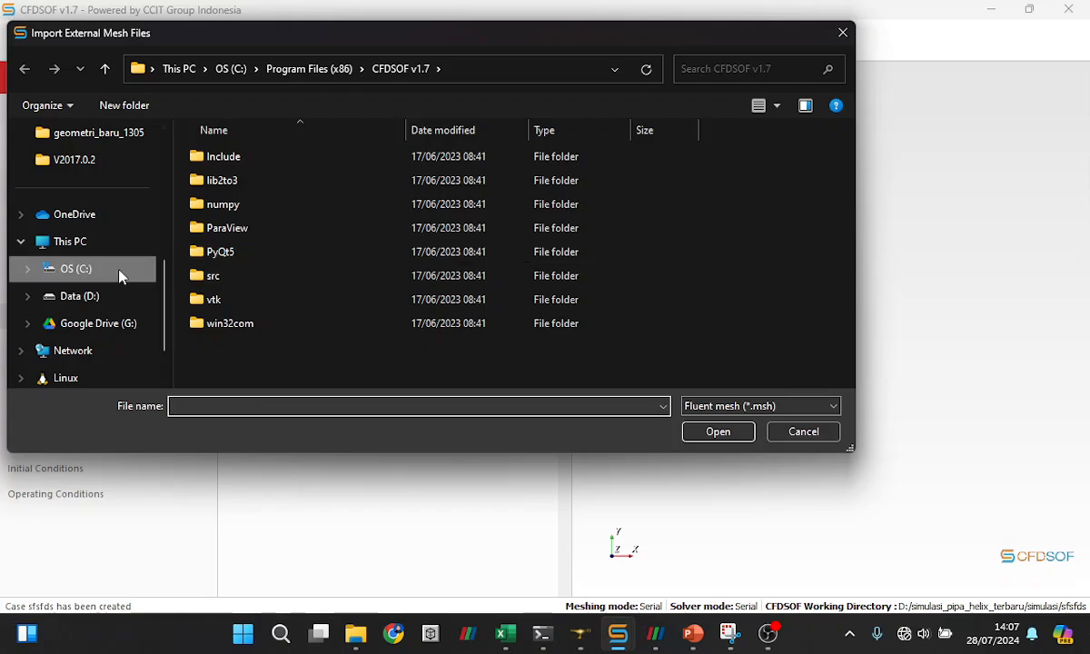
{"action": "scroll", "coordinate": [104, 236], "scroll_direction": "up", "scroll_amount": 3}
{"action": "scroll", "coordinate": [105, 237], "scroll_direction": "up", "scroll_amount": 3}
{"action": "left_click", "coordinate": [102, 247]}
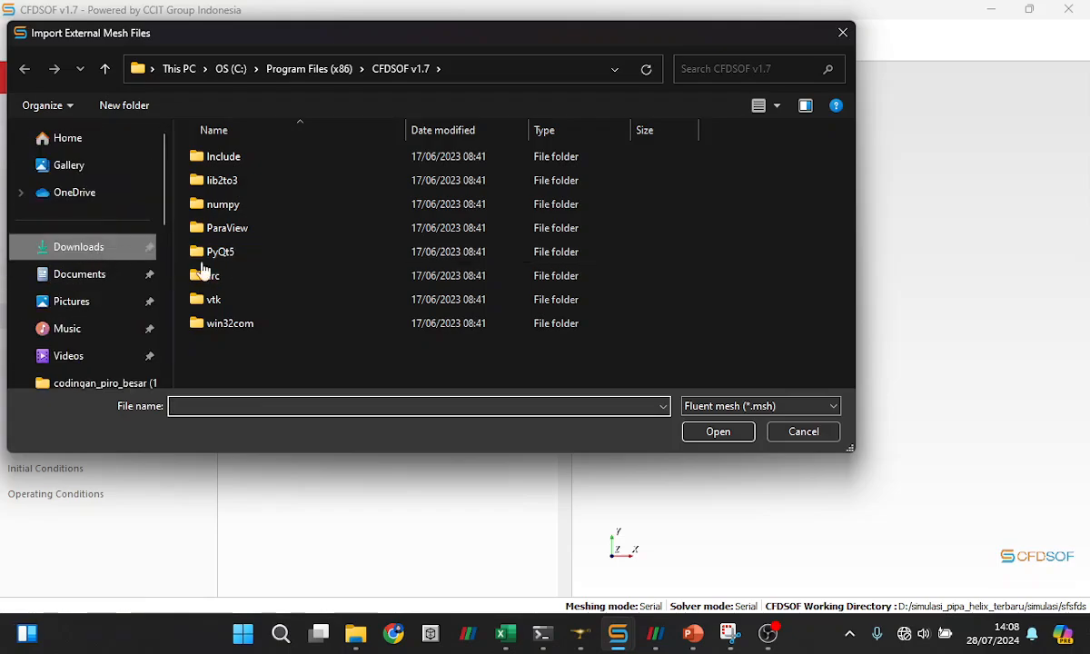
{"action": "left_click", "coordinate": [726, 406]}
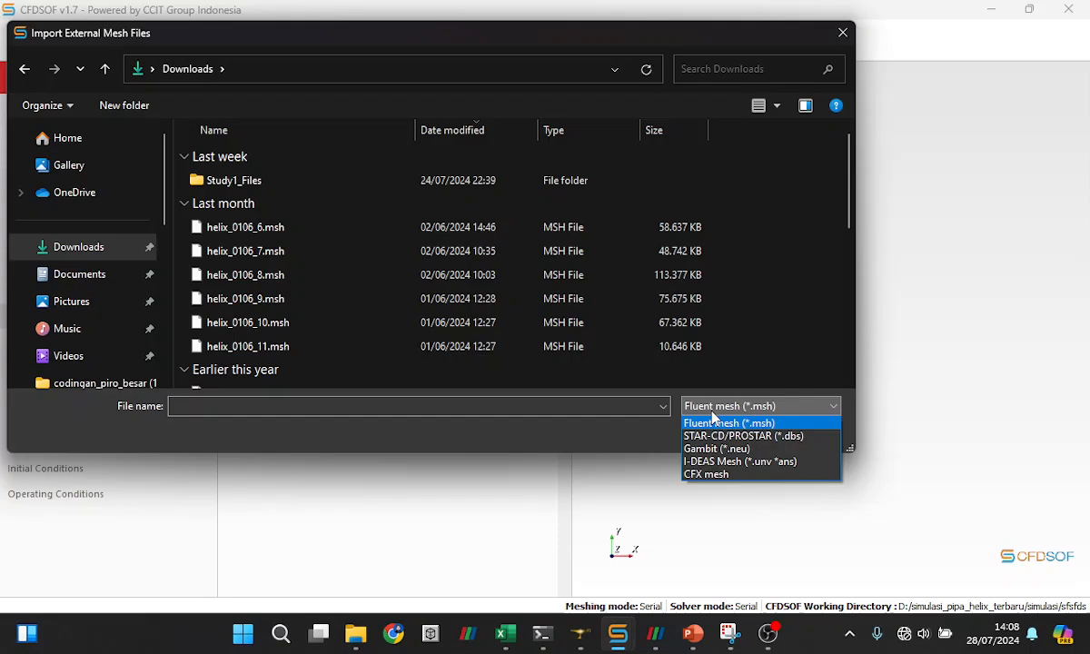
{"action": "left_click", "coordinate": [725, 462]}
{"action": "left_click", "coordinate": [260, 180]}
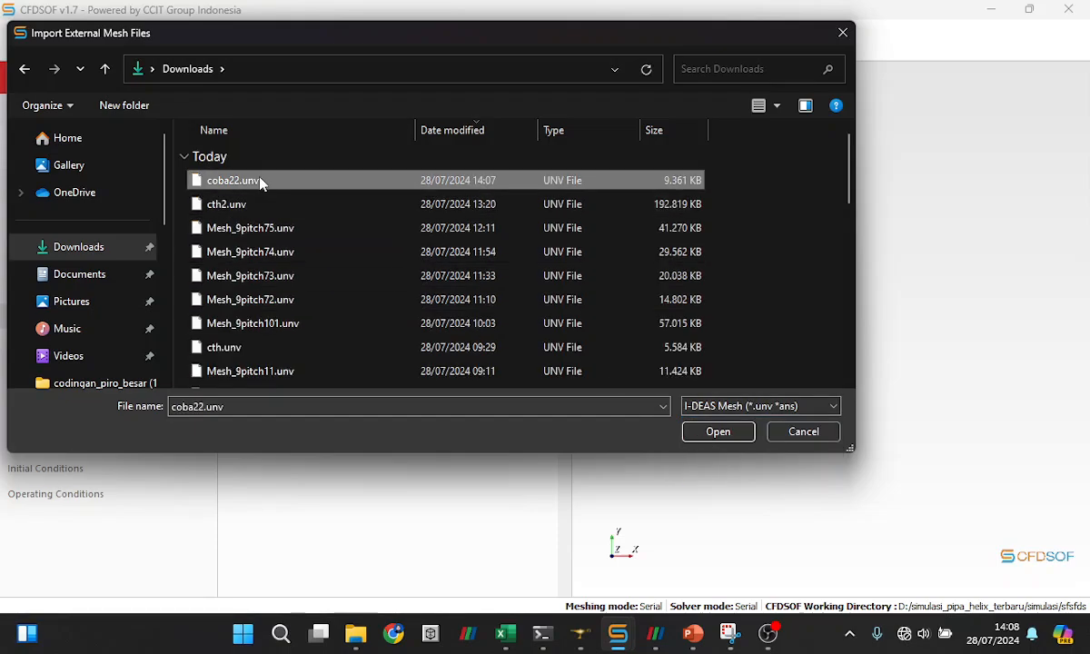
{"action": "left_click", "coordinate": [748, 434]}
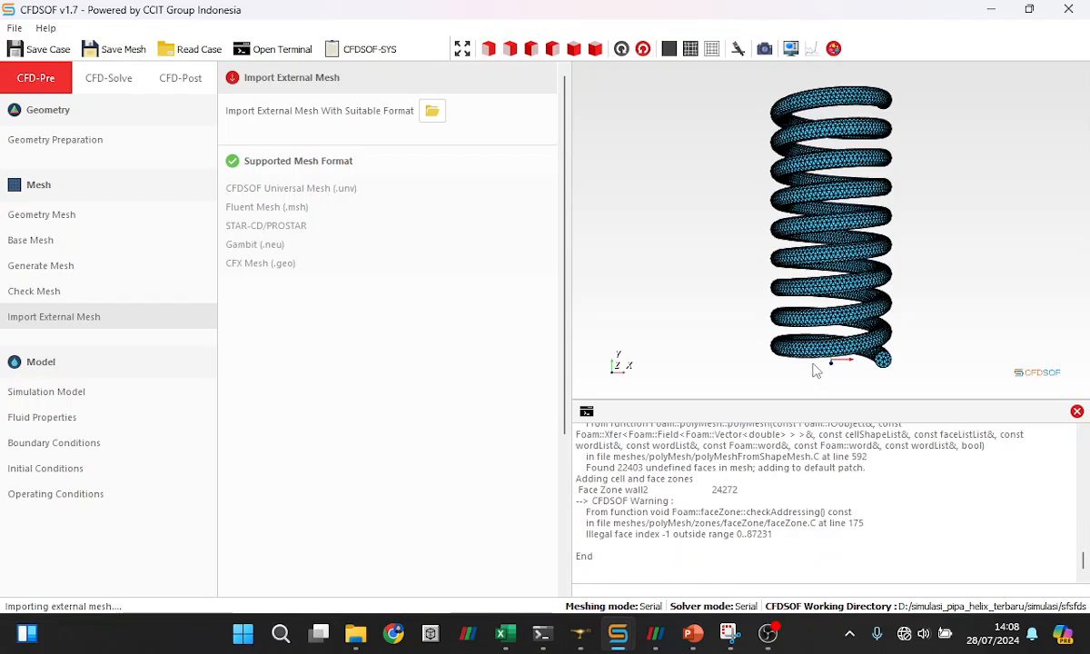
Check the quality of the imported helix mesh and examine the report alongside the mesh view
{"action": "scroll", "coordinate": [868, 349], "scroll_direction": "down", "scroll_amount": 3}
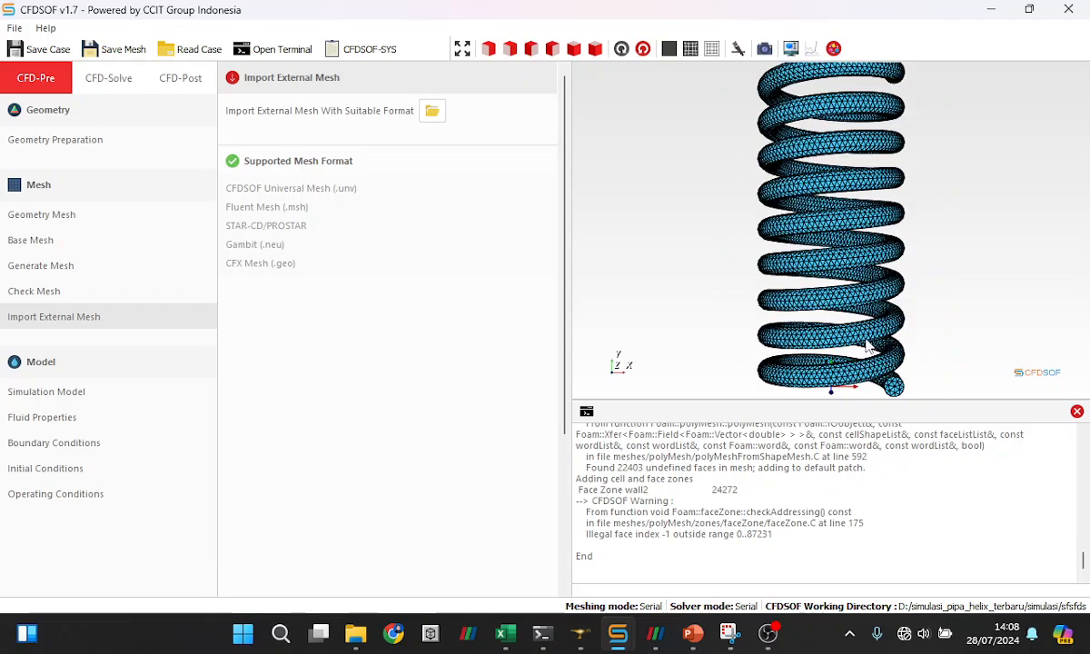
{"action": "left_click", "coordinate": [31, 289]}
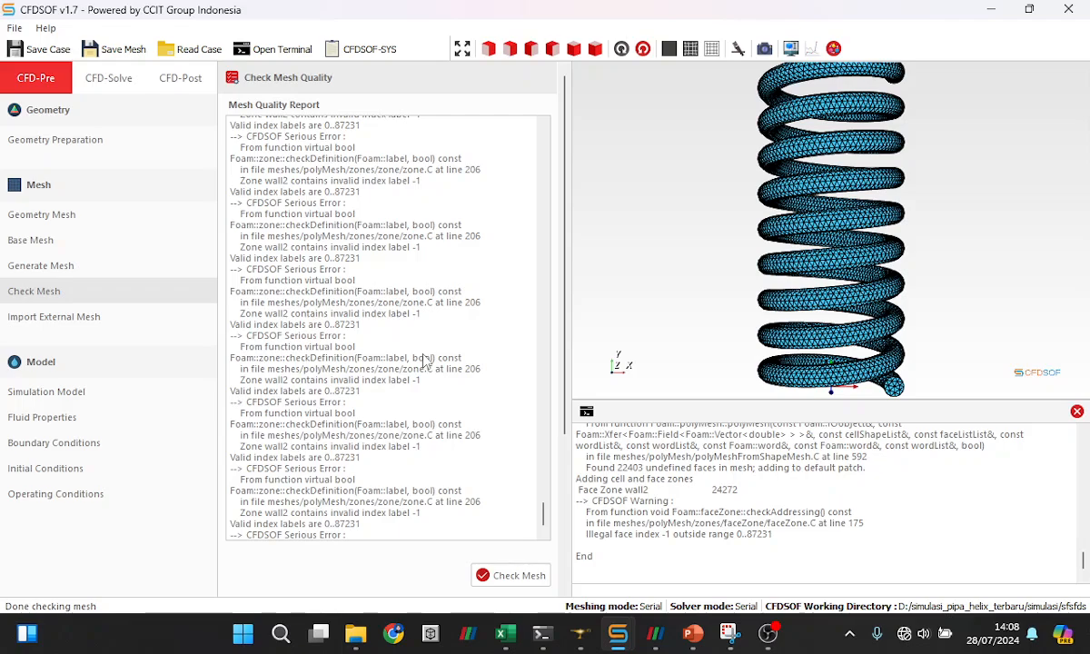
{"action": "scroll", "coordinate": [424, 360], "scroll_direction": "down", "scroll_amount": 5}
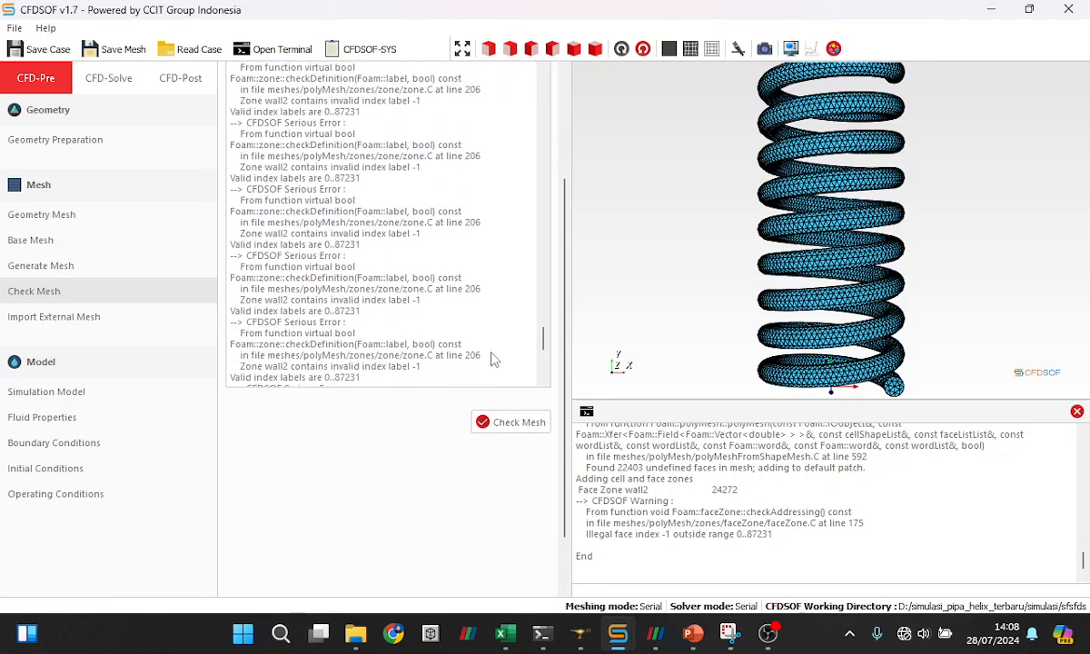
{"action": "scroll", "coordinate": [845, 372], "scroll_direction": "up", "scroll_amount": 3}
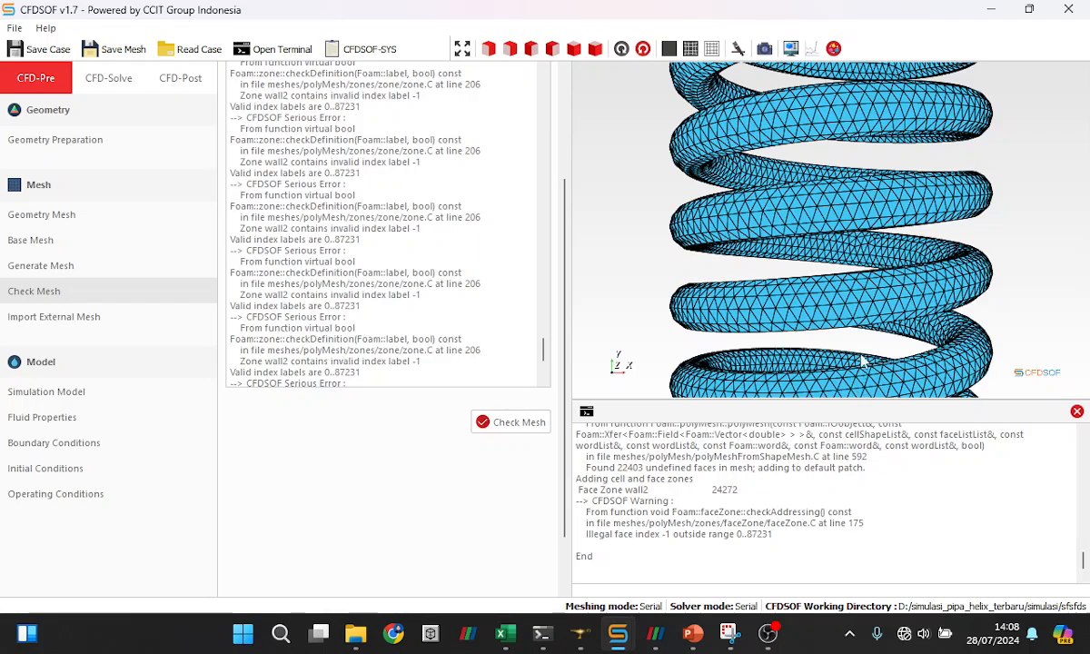
{"action": "scroll", "coordinate": [858, 280], "scroll_direction": "down", "scroll_amount": 3}
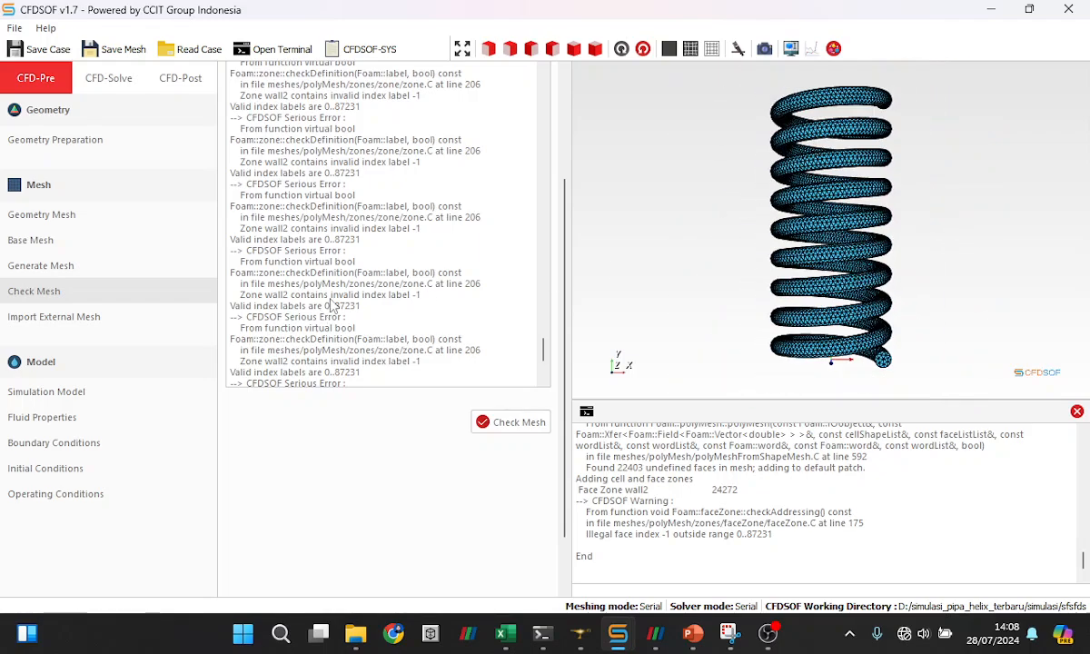
Set the simulation model's turbulence to RANS and apply the model
{"action": "left_click", "coordinate": [96, 319]}
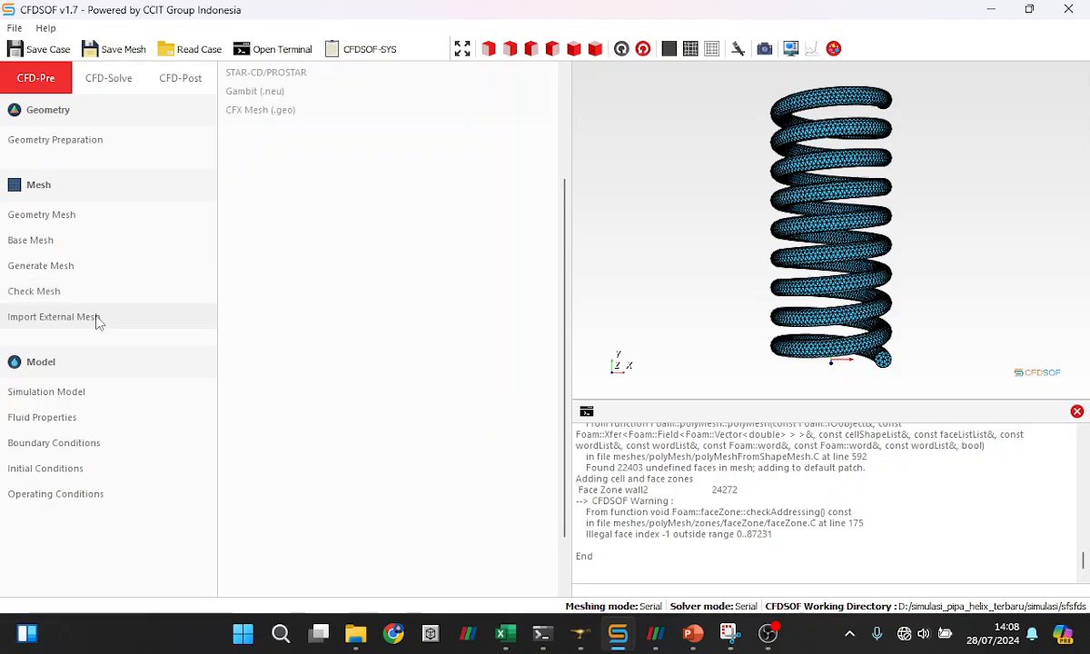
{"action": "left_click", "coordinate": [80, 391]}
{"action": "left_click", "coordinate": [80, 416]}
{"action": "left_click", "coordinate": [85, 396]}
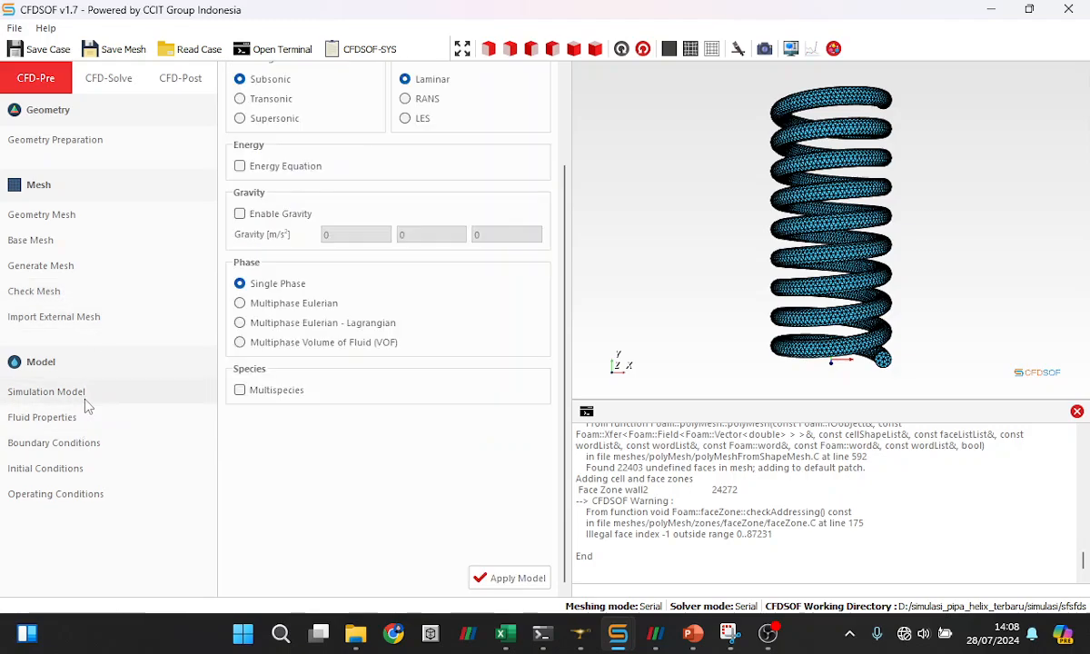
{"action": "scroll", "coordinate": [304, 268], "scroll_direction": "up", "scroll_amount": 3}
{"action": "left_click", "coordinate": [405, 212]}
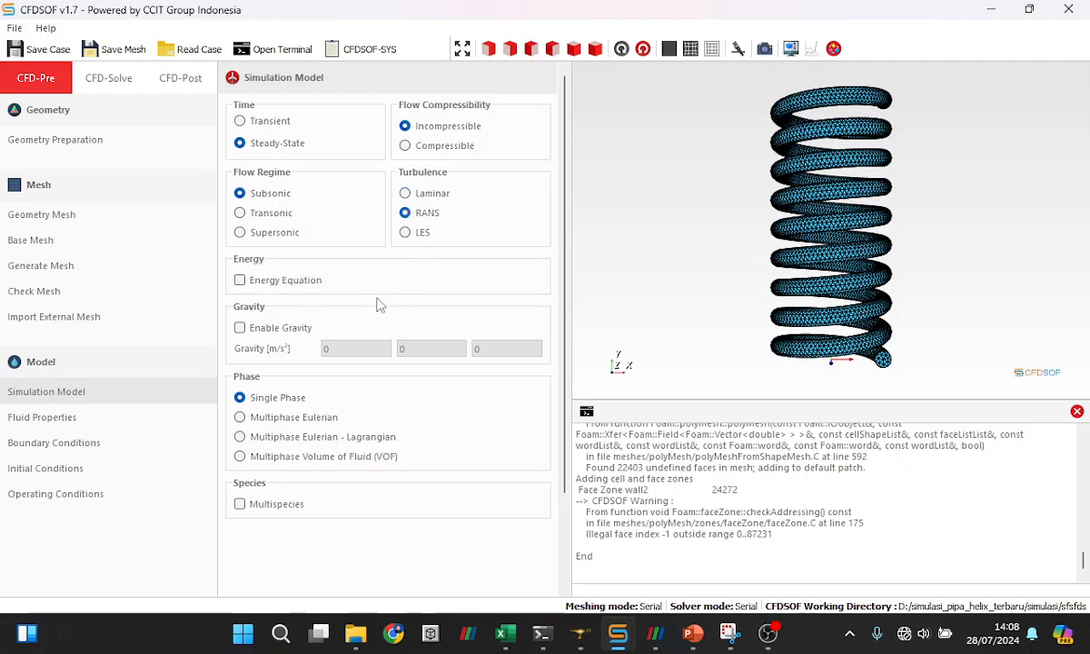
{"action": "scroll", "coordinate": [380, 305], "scroll_direction": "down", "scroll_amount": 3}
{"action": "left_click", "coordinate": [499, 577]}
Change the RANS turbulence model to SST k-ω, keeping the default coefficients
{"action": "left_click", "coordinate": [41, 421]}
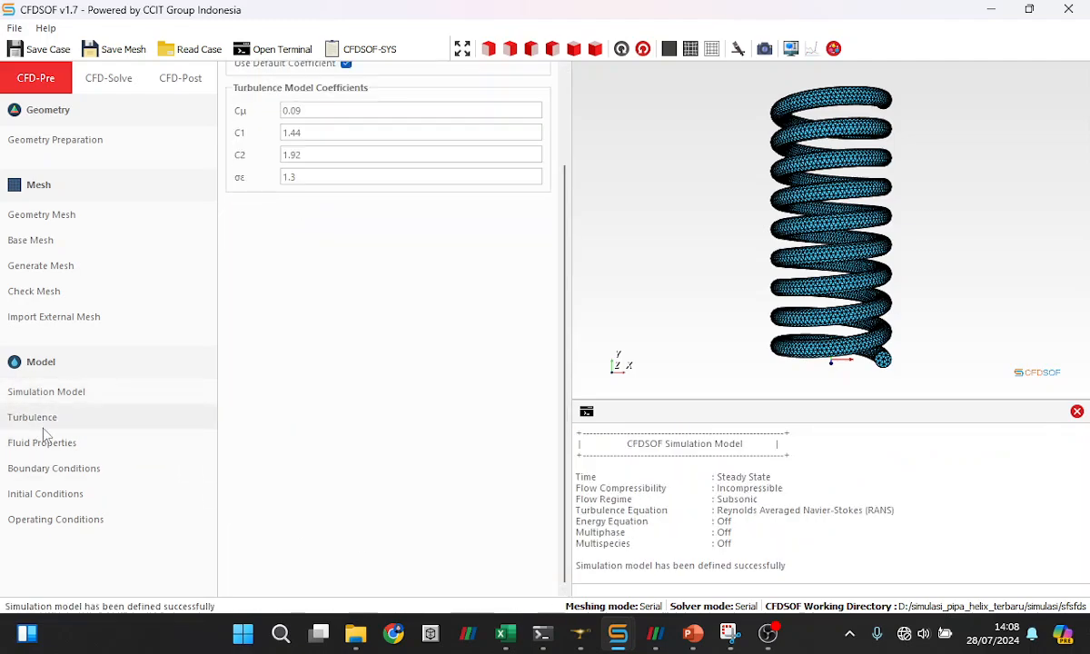
{"action": "left_click", "coordinate": [404, 159]}
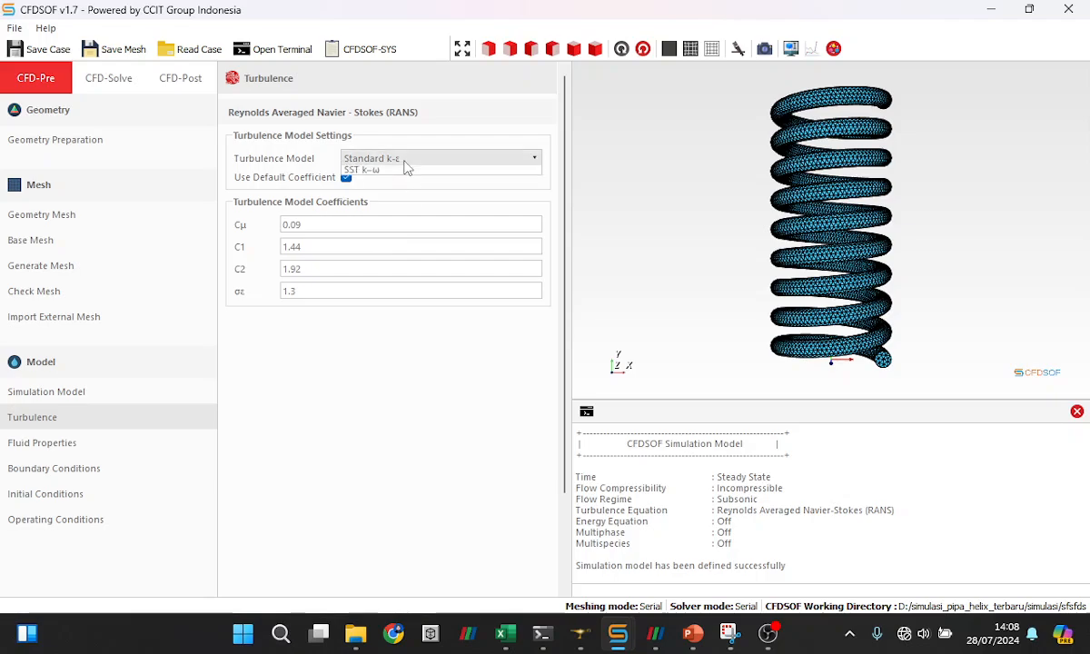
{"action": "left_click", "coordinate": [390, 187]}
{"action": "left_click", "coordinate": [386, 159]}
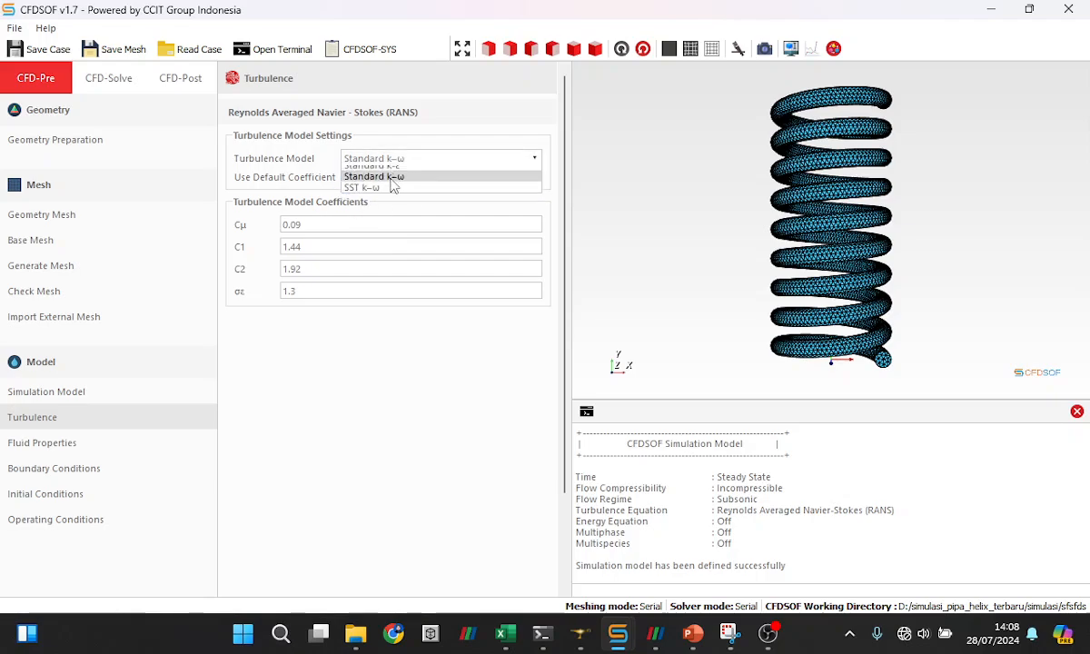
{"action": "left_click", "coordinate": [389, 192]}
Examine the face names in the boundary conditions and compare them with Mesh_1's groups in SALOME, returning to CFDSOF
{"action": "left_click", "coordinate": [42, 442]}
{"action": "left_click", "coordinate": [80, 469]}
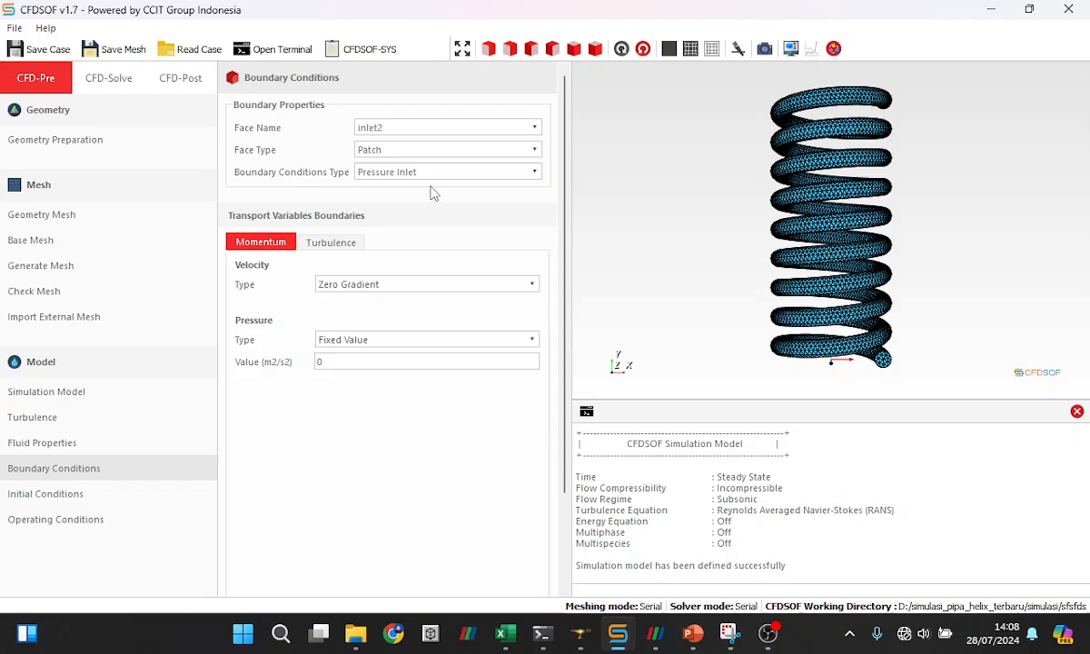
{"action": "left_click", "coordinate": [423, 128]}
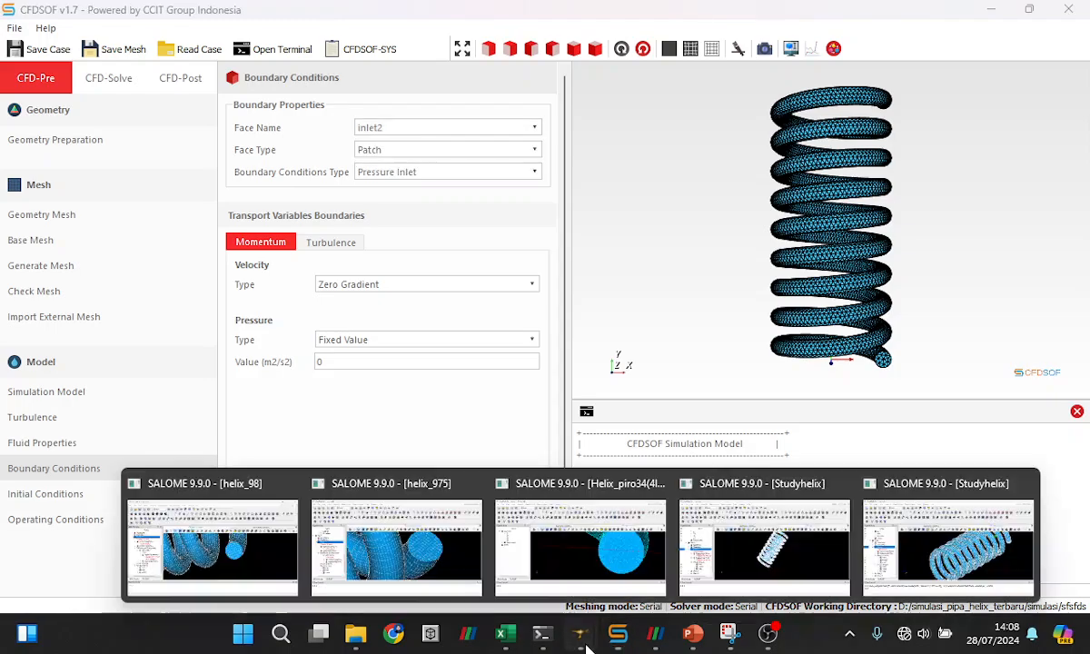
{"action": "mouse_move", "coordinate": [574, 639]}
{"action": "left_click", "coordinate": [901, 546]}
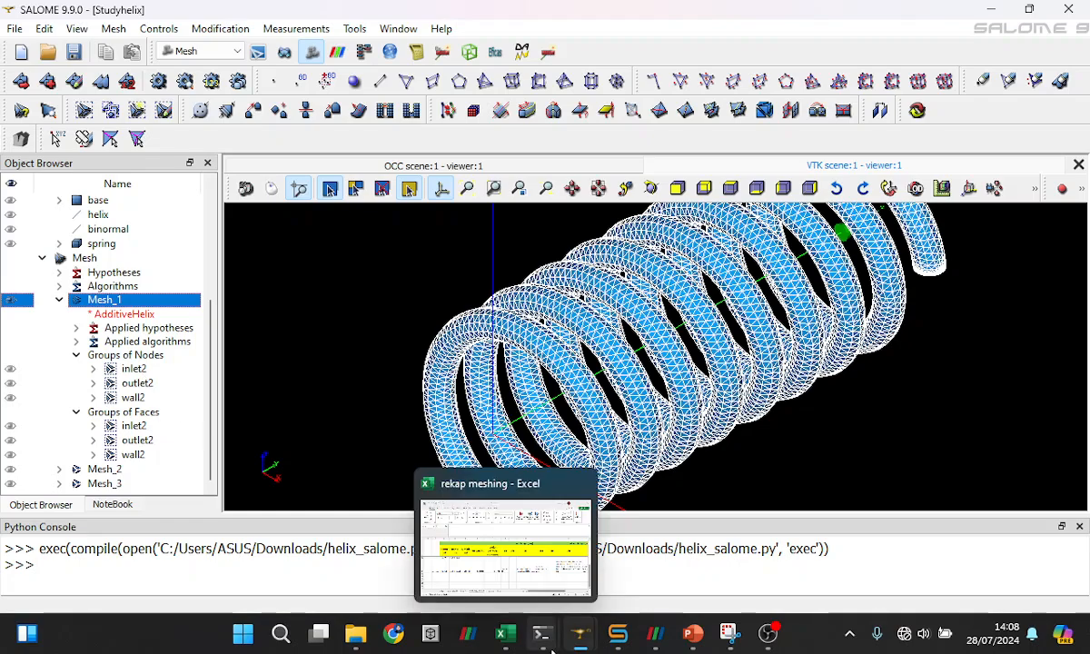
{"action": "mouse_move", "coordinate": [617, 640]}
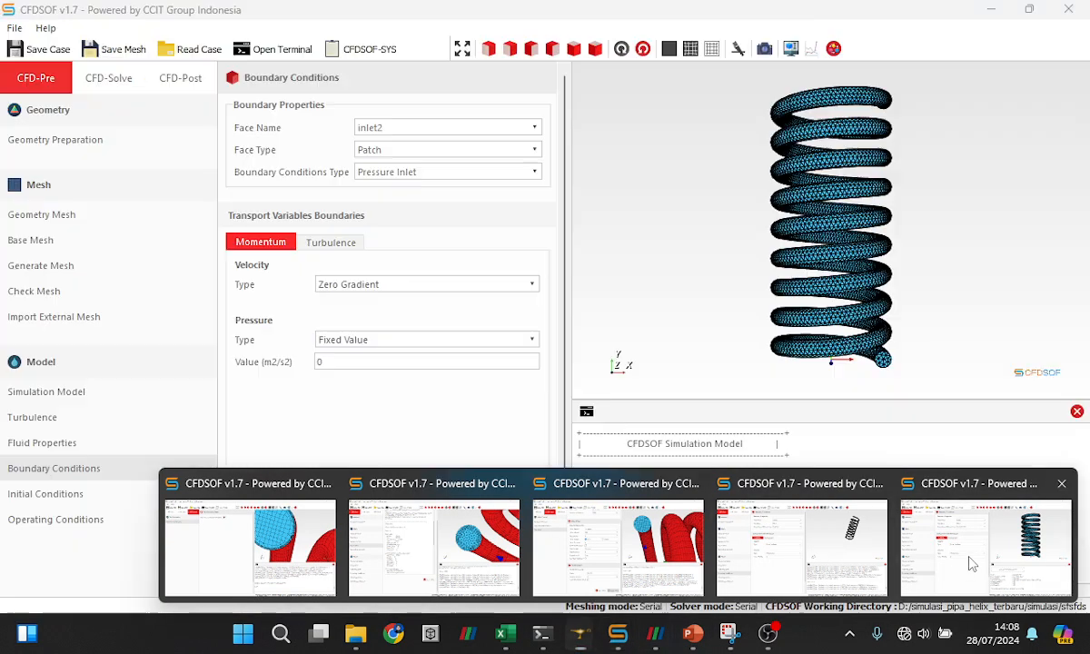
{"action": "left_click", "coordinate": [981, 554]}
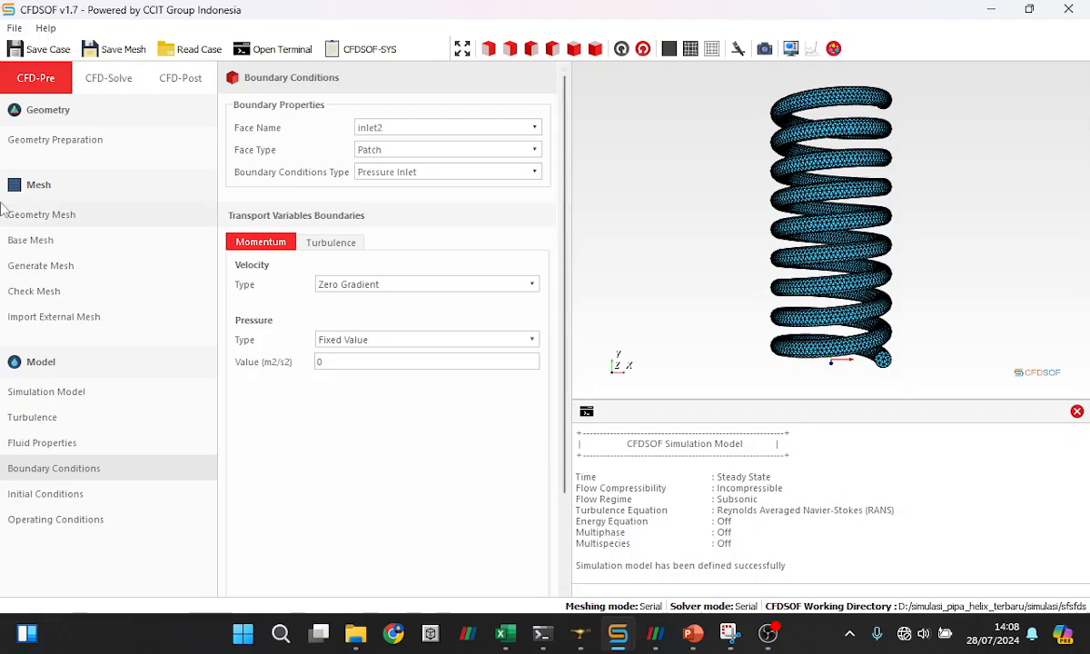
Show the boundary conditions of the defaultFaces face and rotate the helix mesh view to inspect it
{"action": "left_click", "coordinate": [59, 142]}
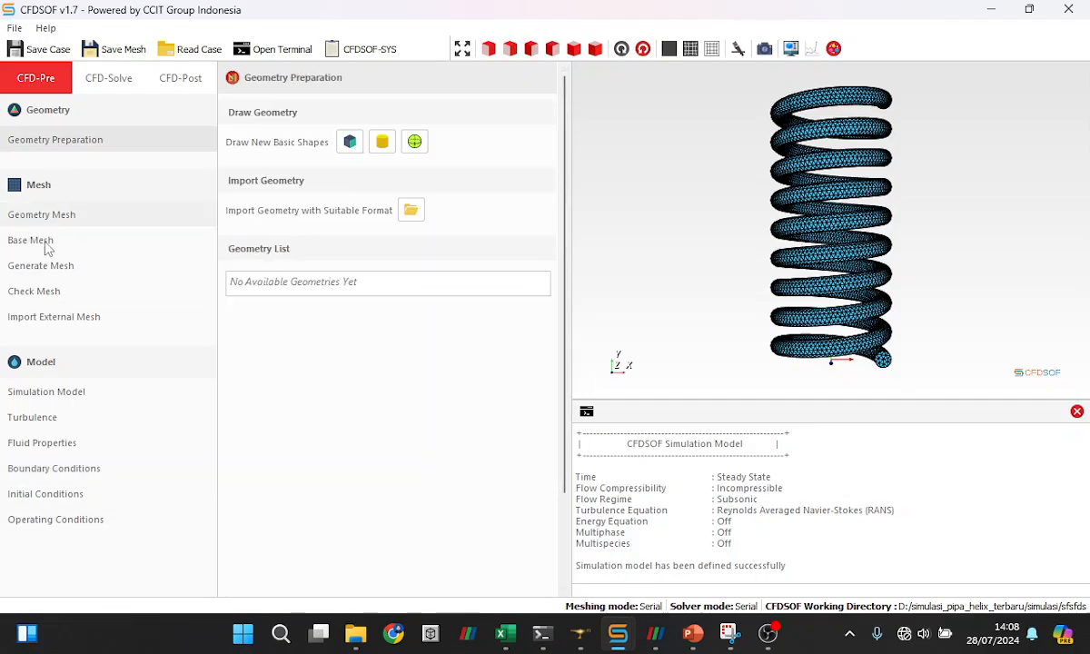
{"action": "left_click", "coordinate": [51, 320]}
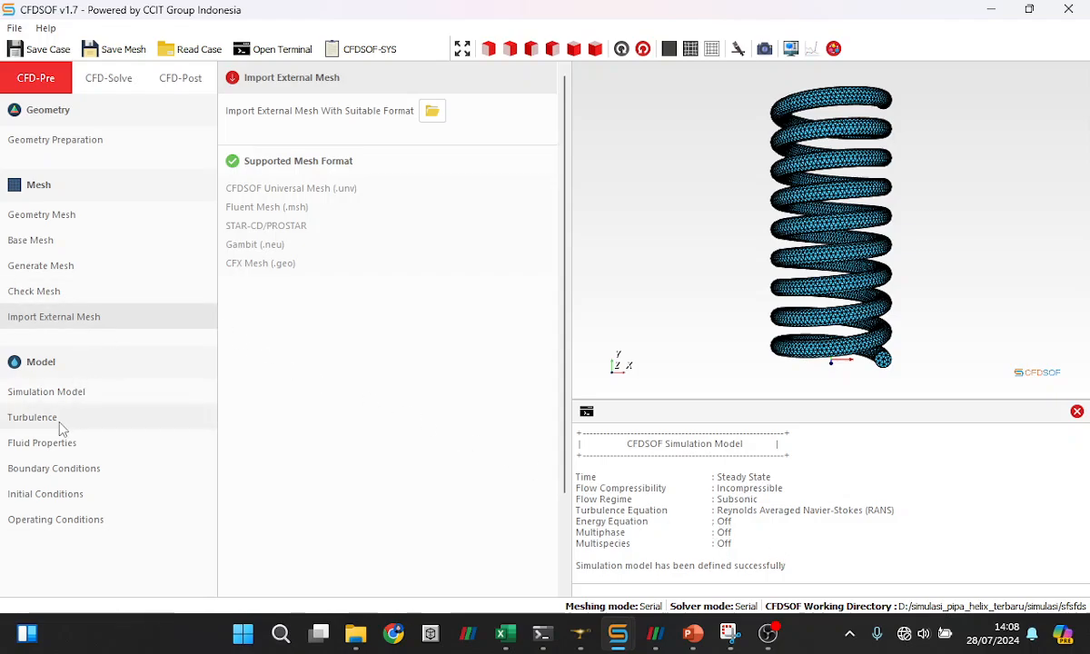
{"action": "left_click", "coordinate": [41, 468]}
{"action": "left_click", "coordinate": [404, 128]}
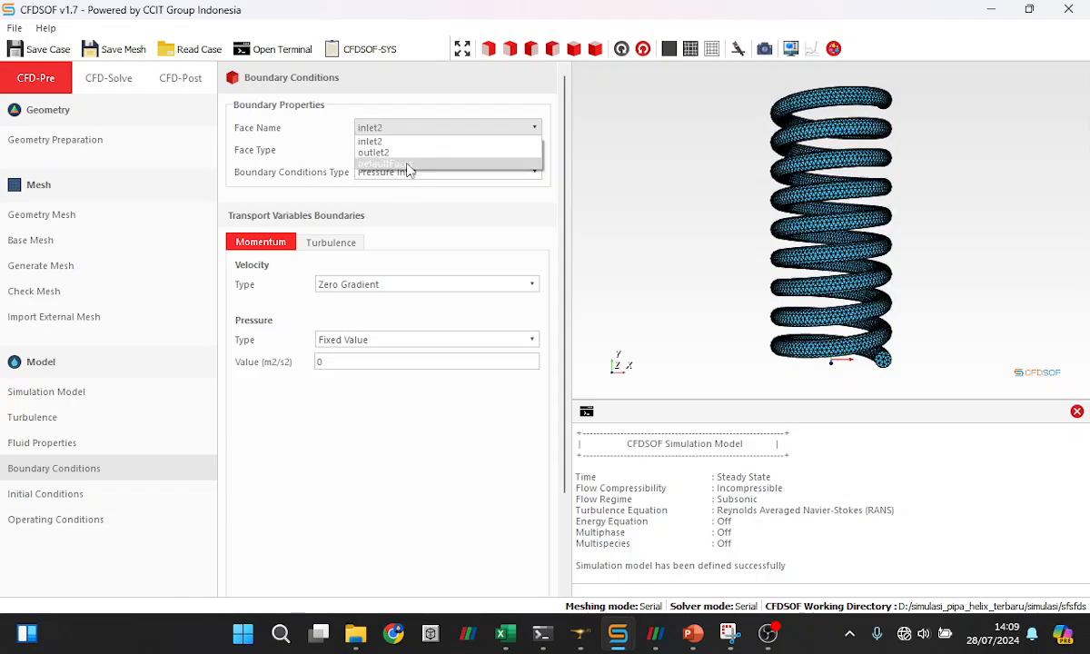
{"action": "left_click", "coordinate": [407, 164]}
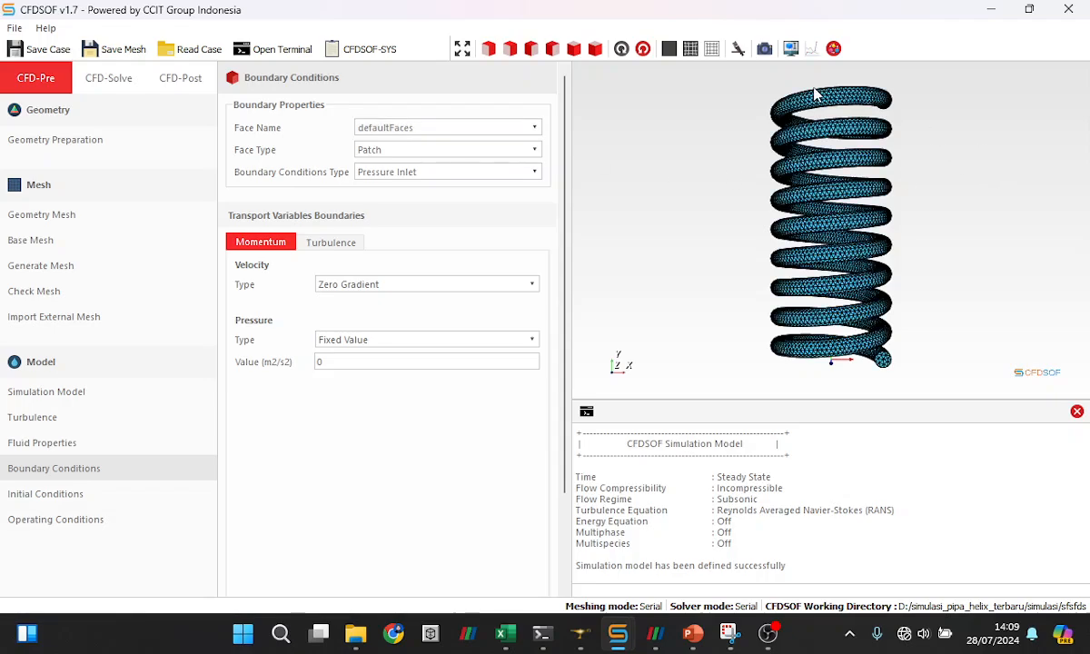
{"action": "left_click", "coordinate": [642, 48]}
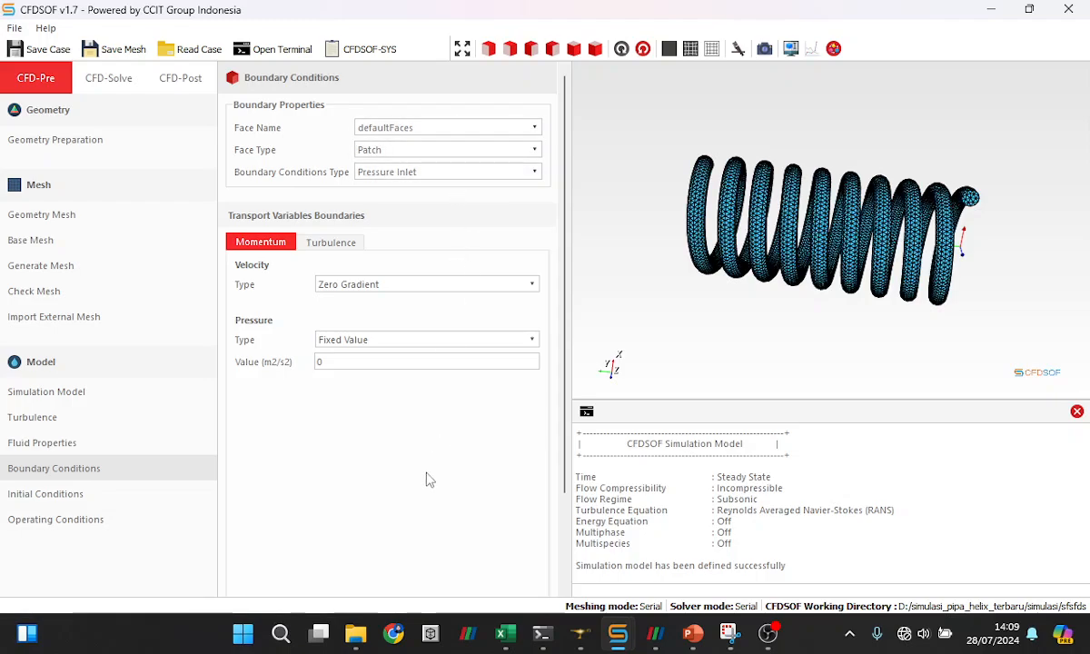
Close the sfsfds case and switch to the open CFDSOF case showing post-processing tools and the blue-ended red pipe mesh
{"action": "left_click", "coordinate": [1068, 11]}
{"action": "left_click", "coordinate": [538, 337]}
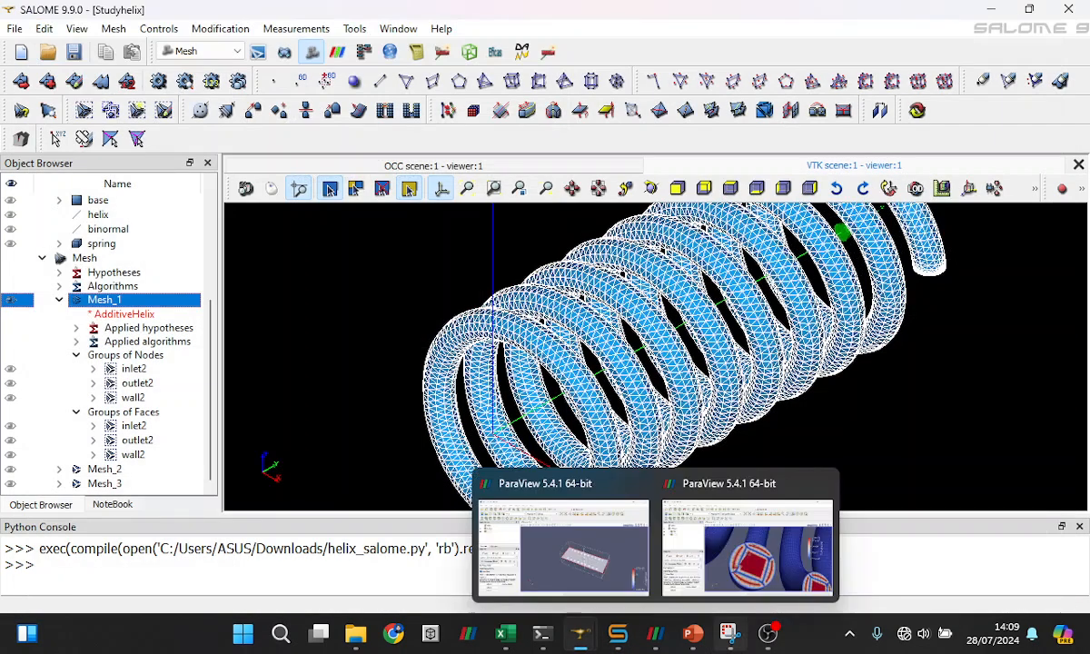
{"action": "left_click", "coordinate": [692, 634]}
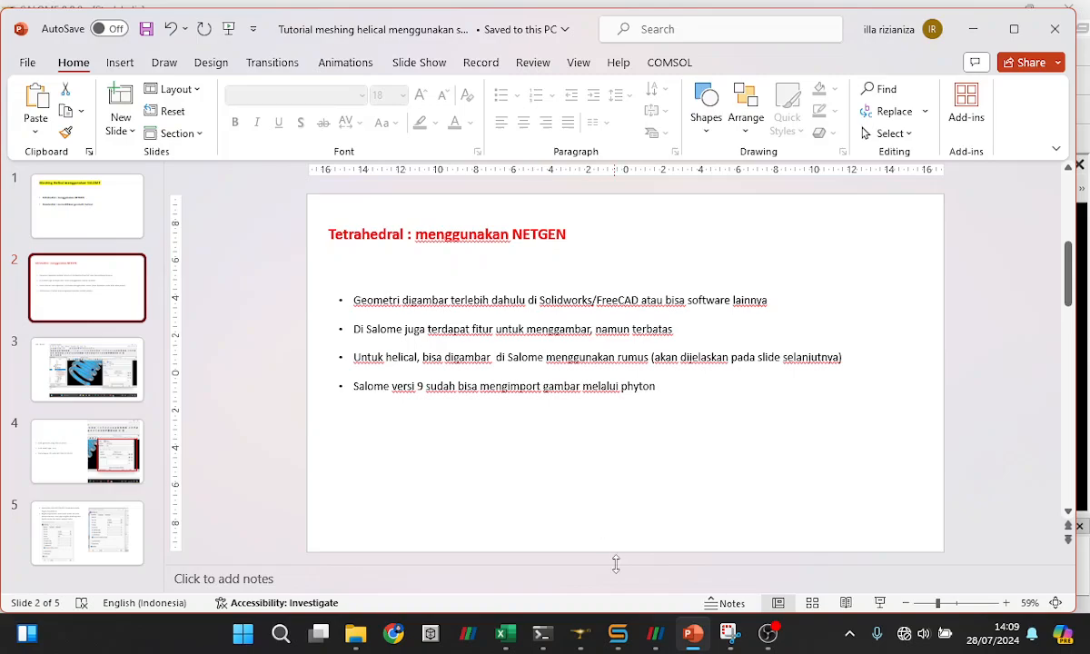
{"action": "mouse_move", "coordinate": [620, 630]}
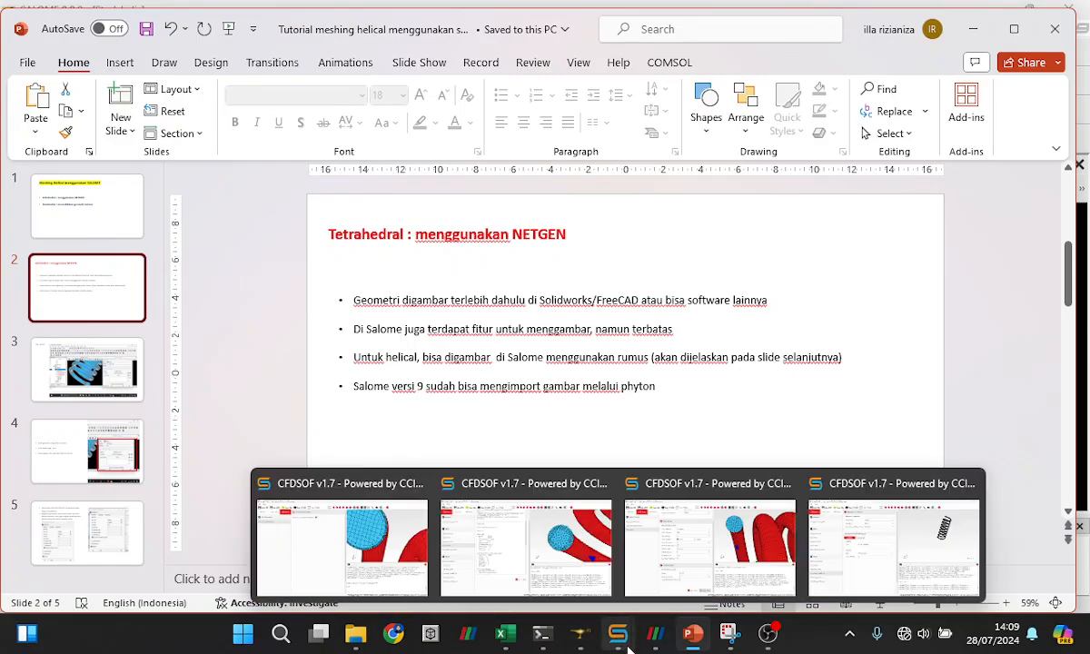
{"action": "left_click", "coordinate": [397, 542]}
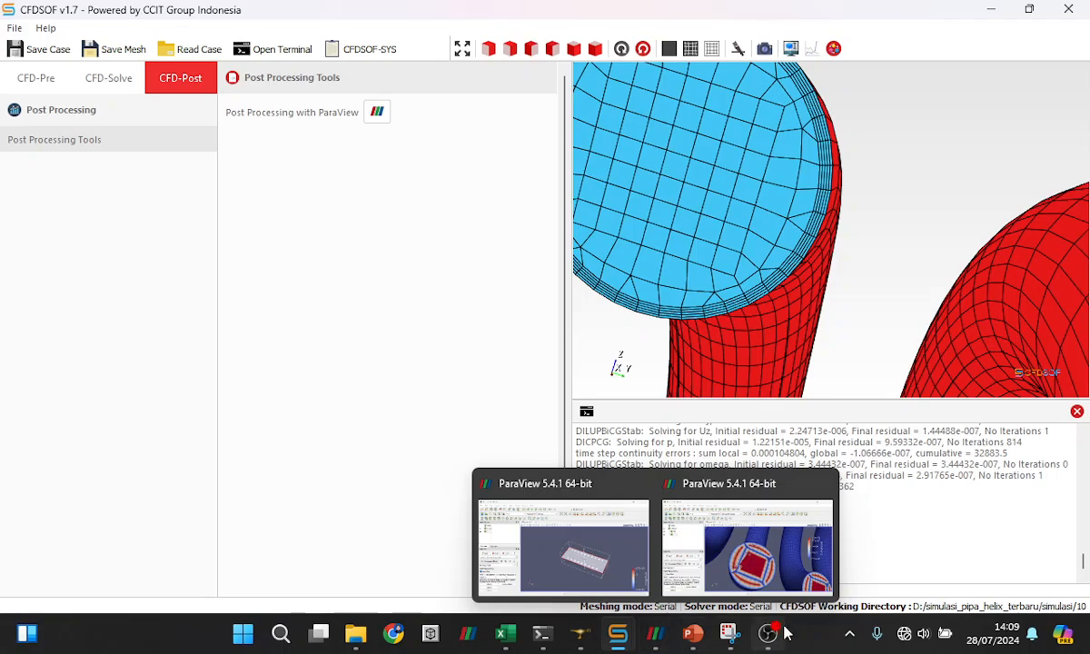
Switch to SALOME and begin a new Viscous Layers additional hypothesis for Mesh_1
{"action": "mouse_move", "coordinate": [579, 633]}
{"action": "left_click", "coordinate": [904, 527]}
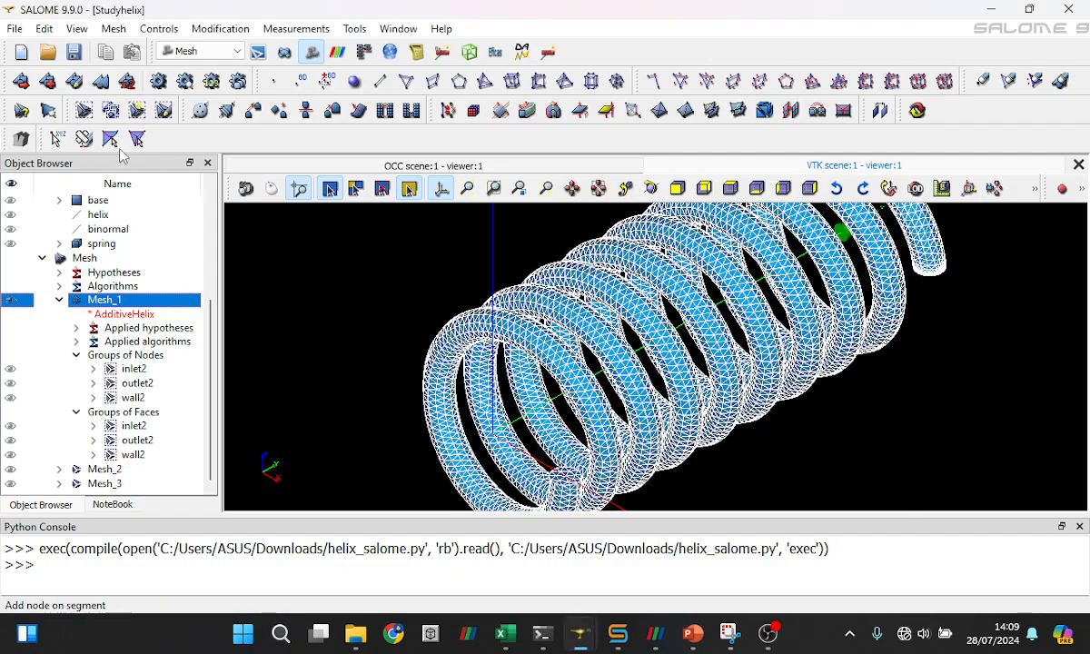
{"action": "right_click", "coordinate": [127, 303]}
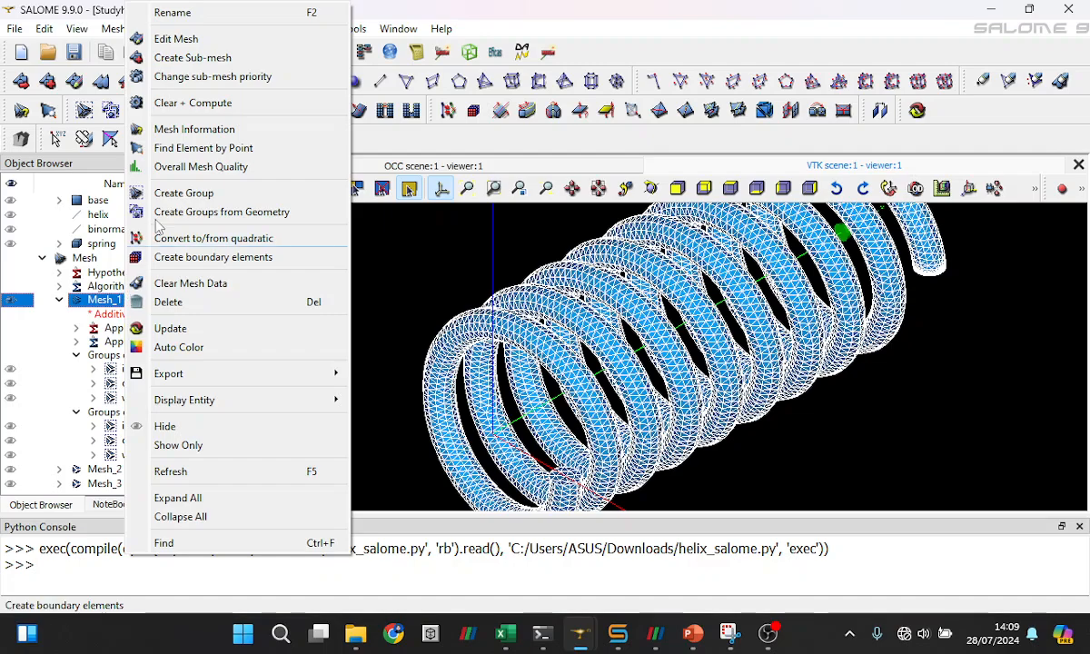
{"action": "left_click", "coordinate": [181, 39]}
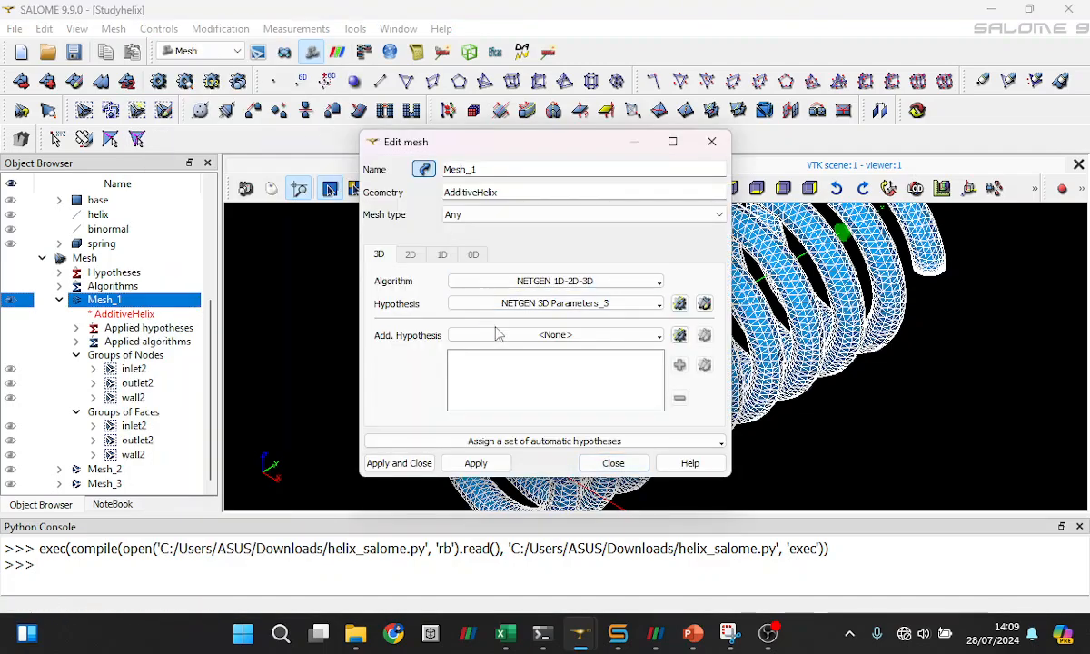
{"action": "left_click", "coordinate": [543, 336]}
{"action": "left_click", "coordinate": [680, 335]}
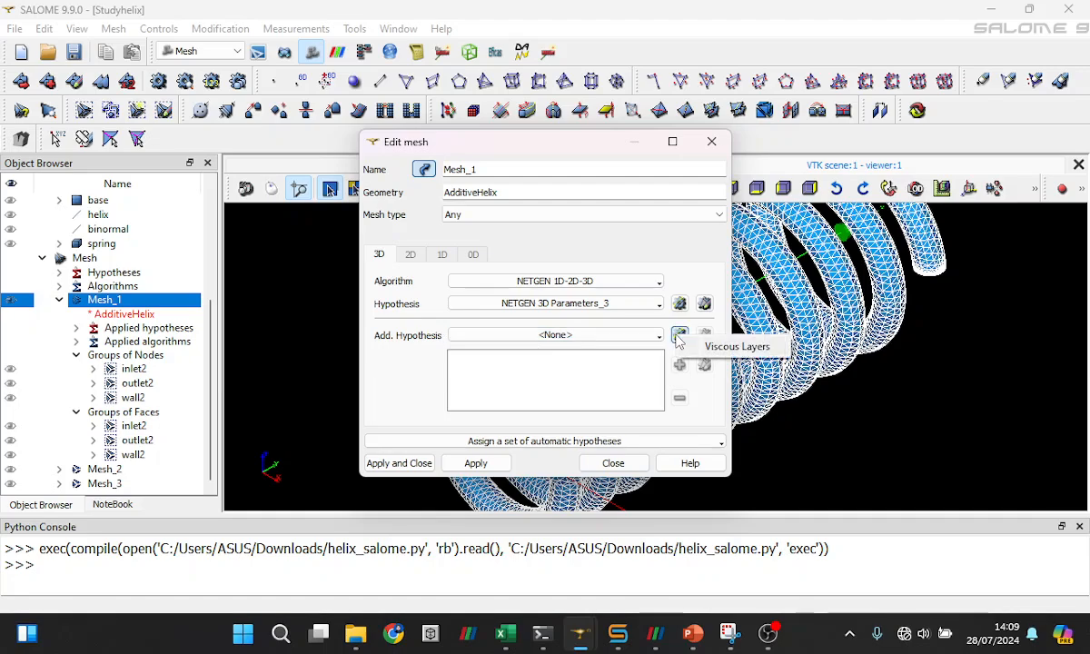
{"action": "left_click", "coordinate": [702, 339]}
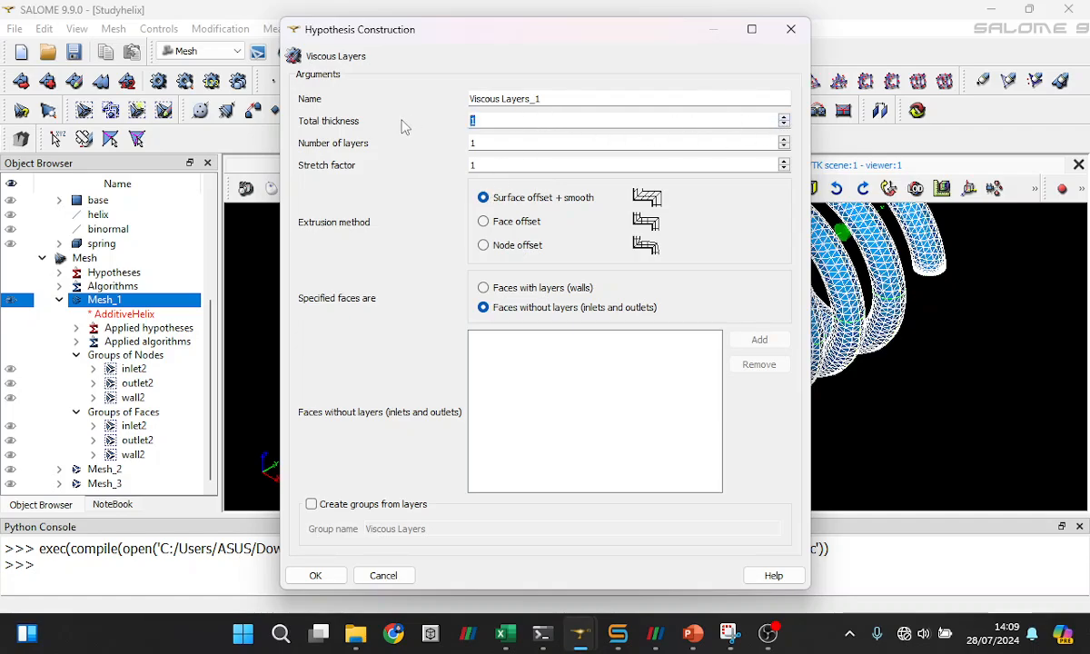
Set the viscous layers' total thickness to 0.005, add the wall2 faces as faces without layers, and apply the hypothesis to Mesh_1
{"action": "type", "text": "0.00"}
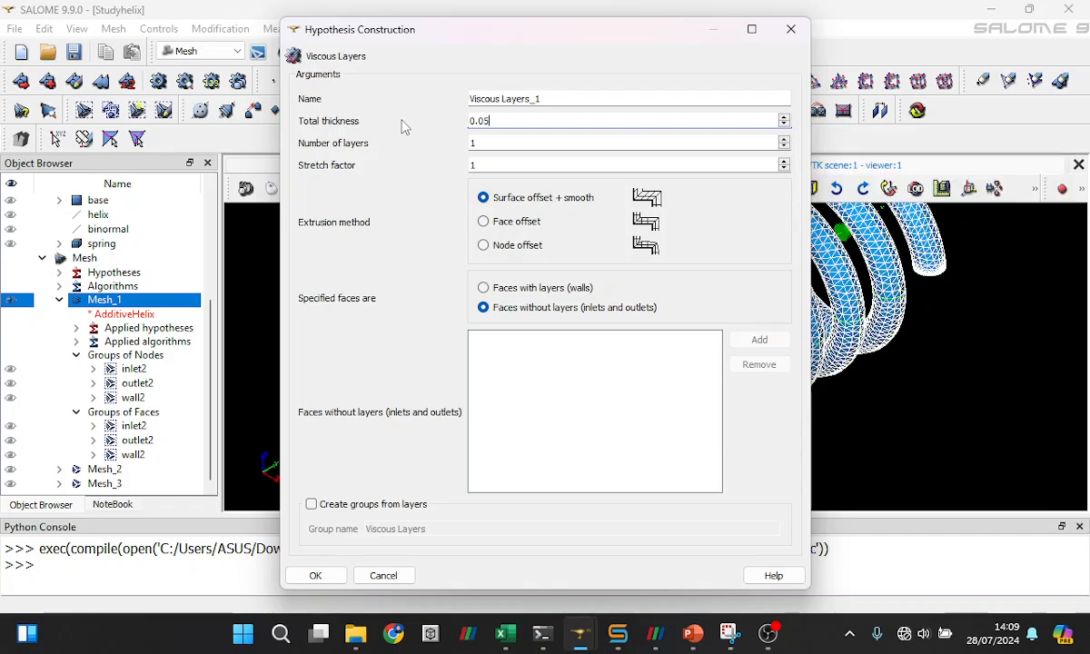
{"action": "key", "text": "BackSpace"}
{"action": "type", "text": "5"}
{"action": "scroll", "coordinate": [102, 249], "scroll_direction": "up", "scroll_amount": 2}
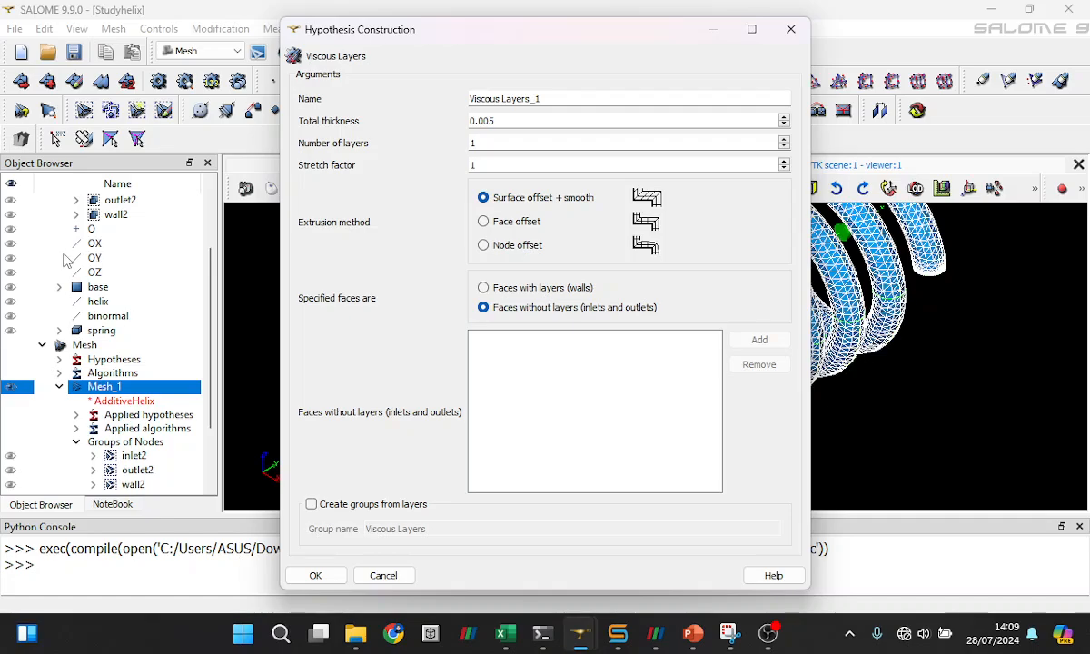
{"action": "left_click", "coordinate": [113, 215]}
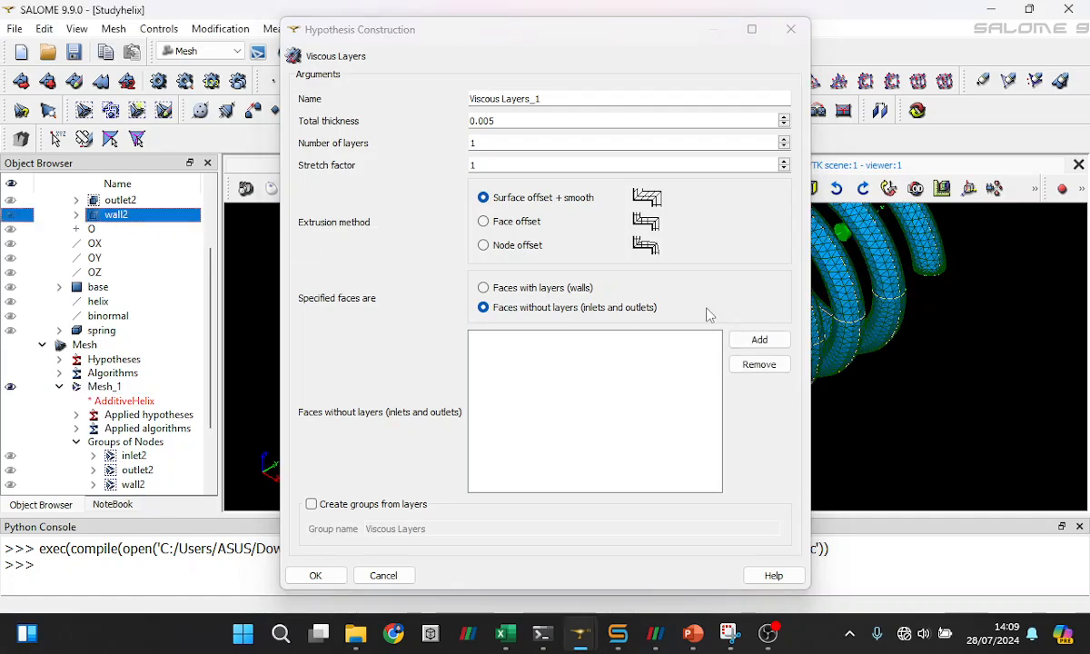
{"action": "left_click", "coordinate": [759, 341]}
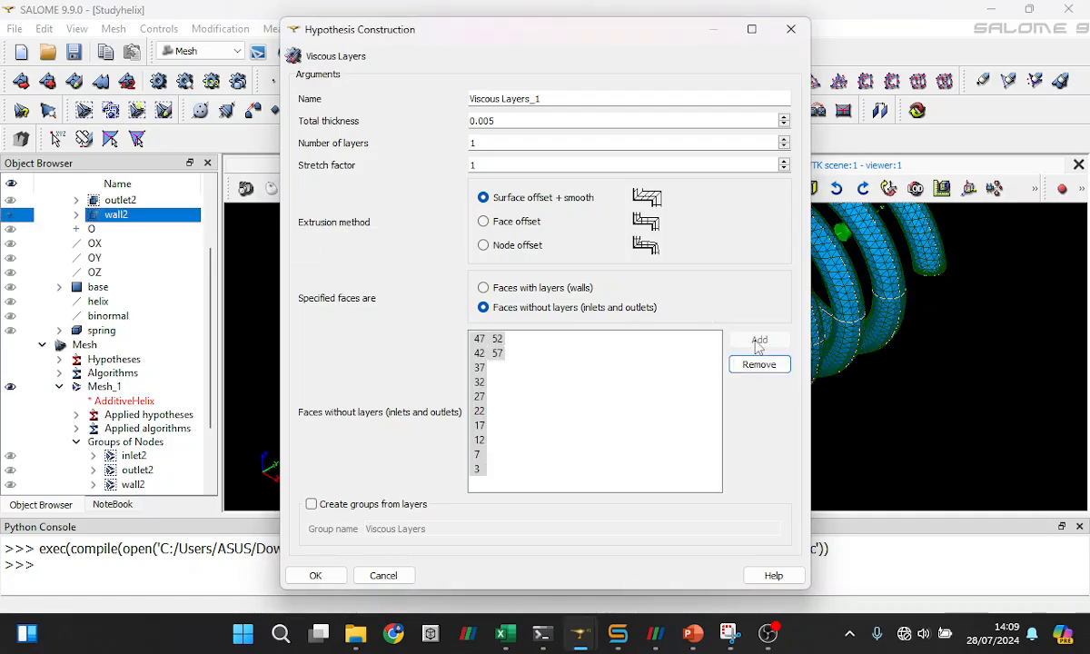
{"action": "left_click", "coordinate": [315, 575]}
{"action": "left_click", "coordinate": [402, 466]}
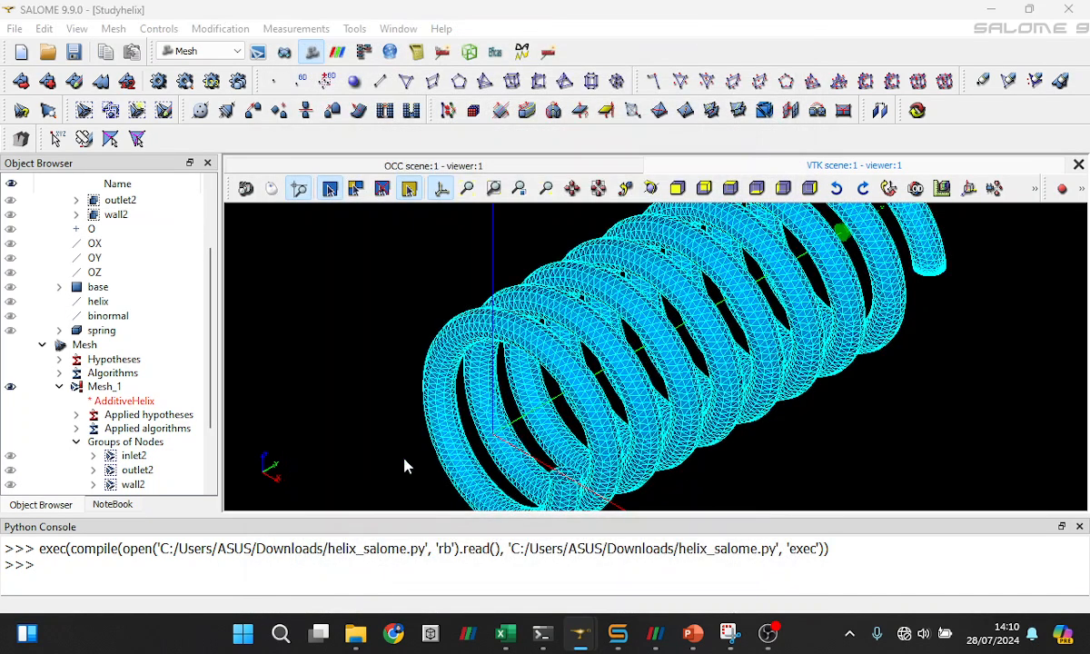
Clear and recompute Mesh_1, and review its element information
{"action": "left_click", "coordinate": [82, 346]}
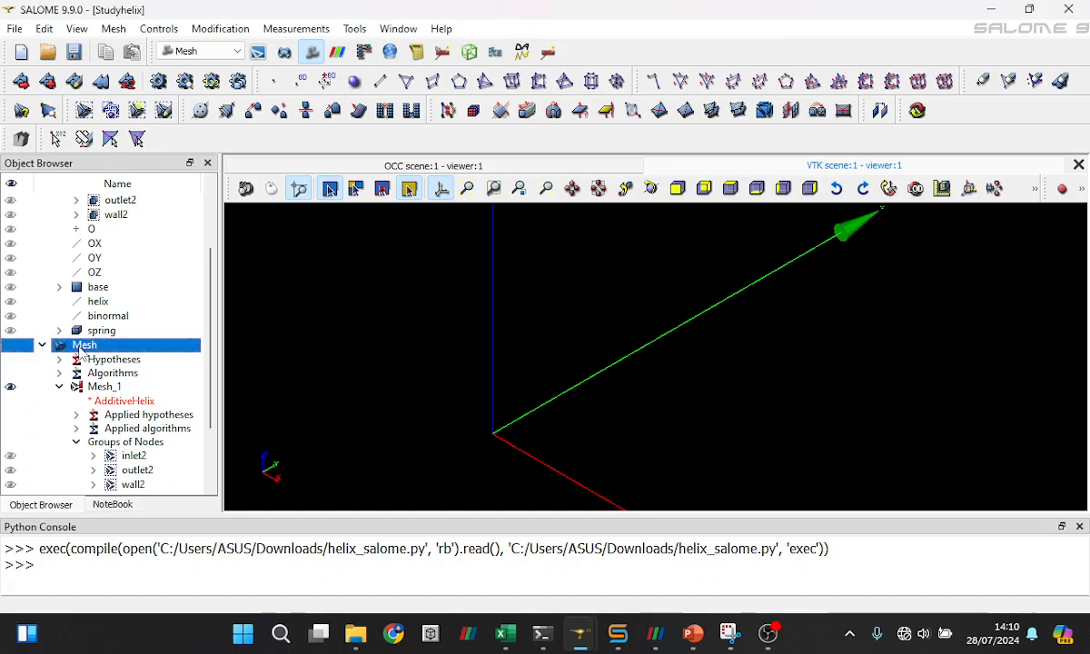
{"action": "right_click", "coordinate": [83, 353]}
{"action": "left_click", "coordinate": [256, 365]}
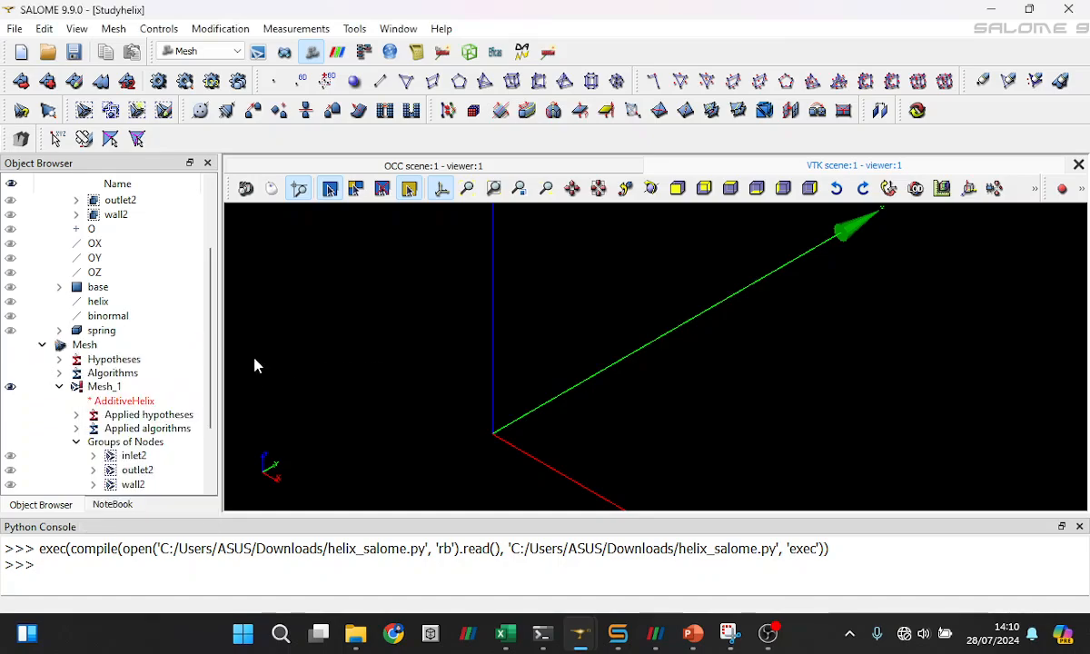
{"action": "left_click", "coordinate": [105, 387]}
{"action": "right_click", "coordinate": [104, 385]}
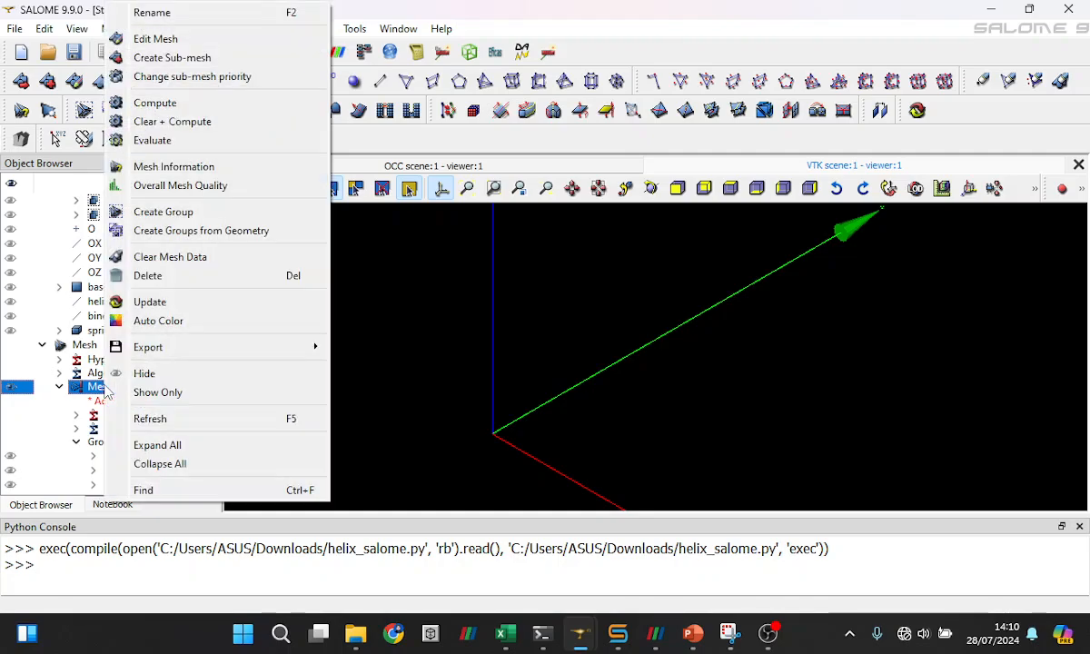
{"action": "left_click", "coordinate": [191, 120]}
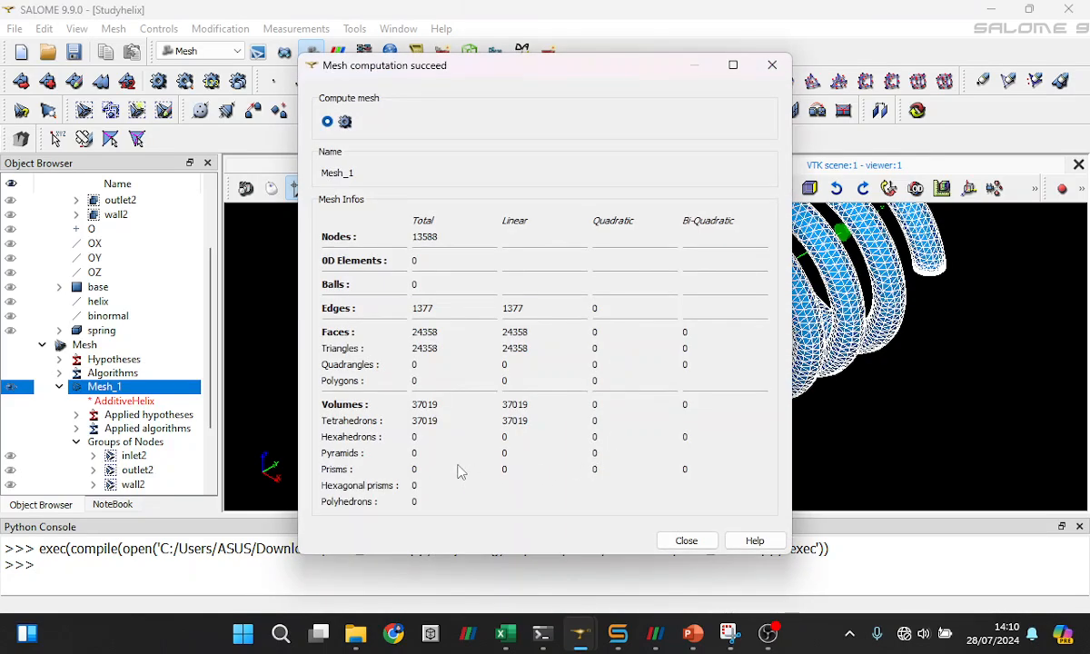
{"action": "left_click_drag", "start_coordinate": [489, 73], "coordinate": [262, 40]}
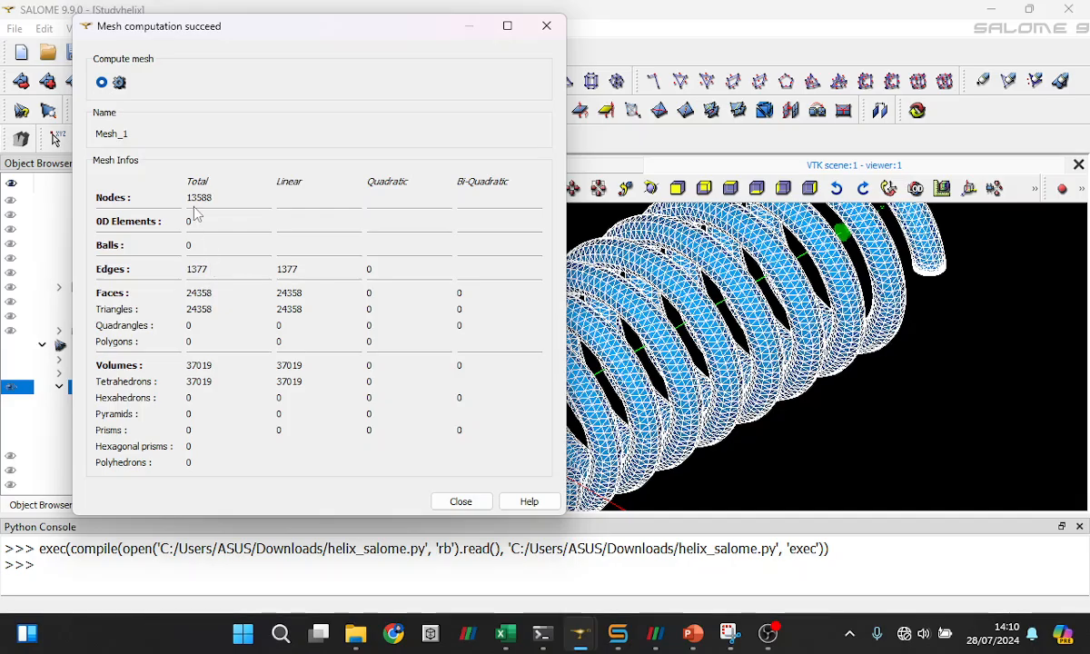
{"action": "left_click", "coordinate": [462, 500]}
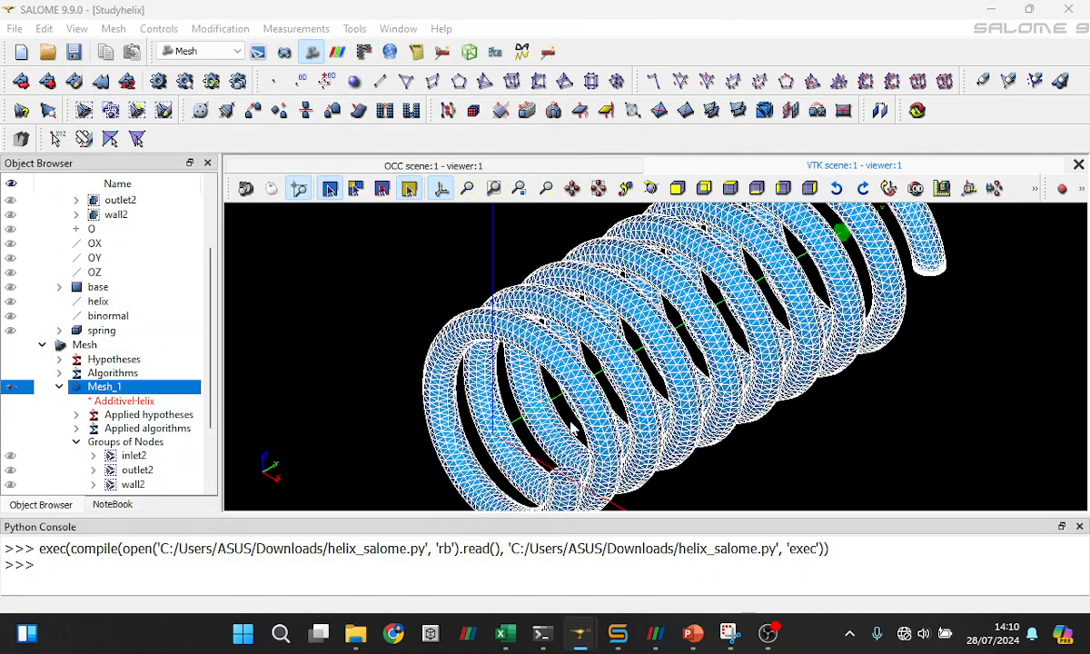
Examine the triangulation at the near end face of the recomputed helix for boundary layers
{"action": "scroll", "coordinate": [654, 354], "scroll_direction": "up", "scroll_amount": 5}
{"action": "scroll", "coordinate": [599, 441], "scroll_direction": "up", "scroll_amount": 3}
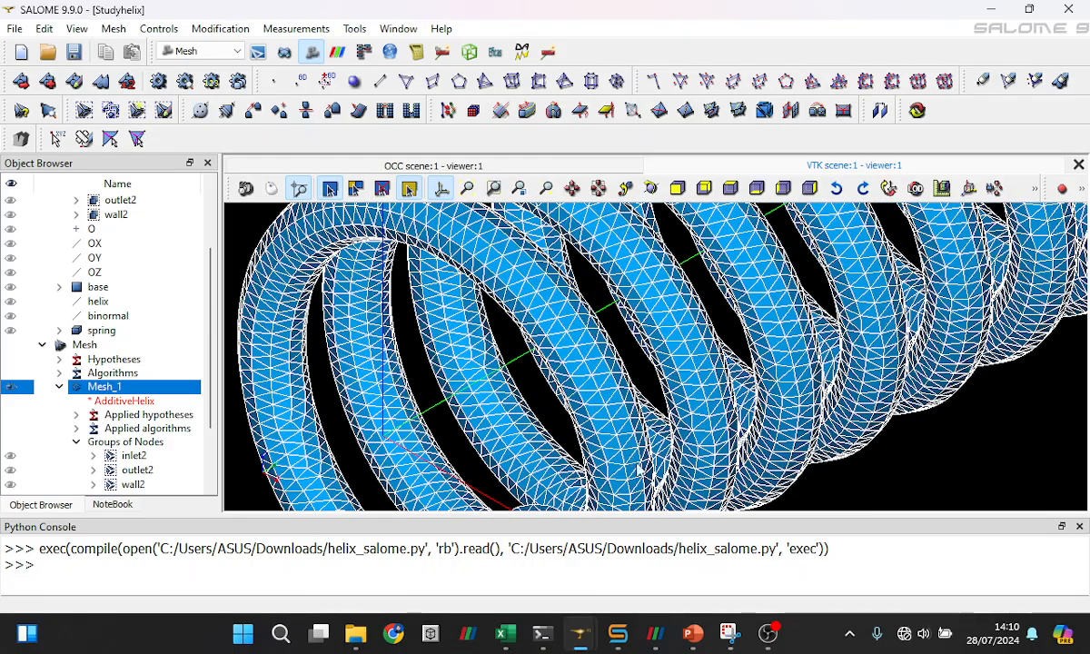
{"action": "scroll", "coordinate": [586, 308], "scroll_direction": "up", "scroll_amount": 1}
{"action": "scroll", "coordinate": [586, 308], "scroll_direction": "down", "scroll_amount": 2}
{"action": "left_click", "coordinate": [571, 189]}
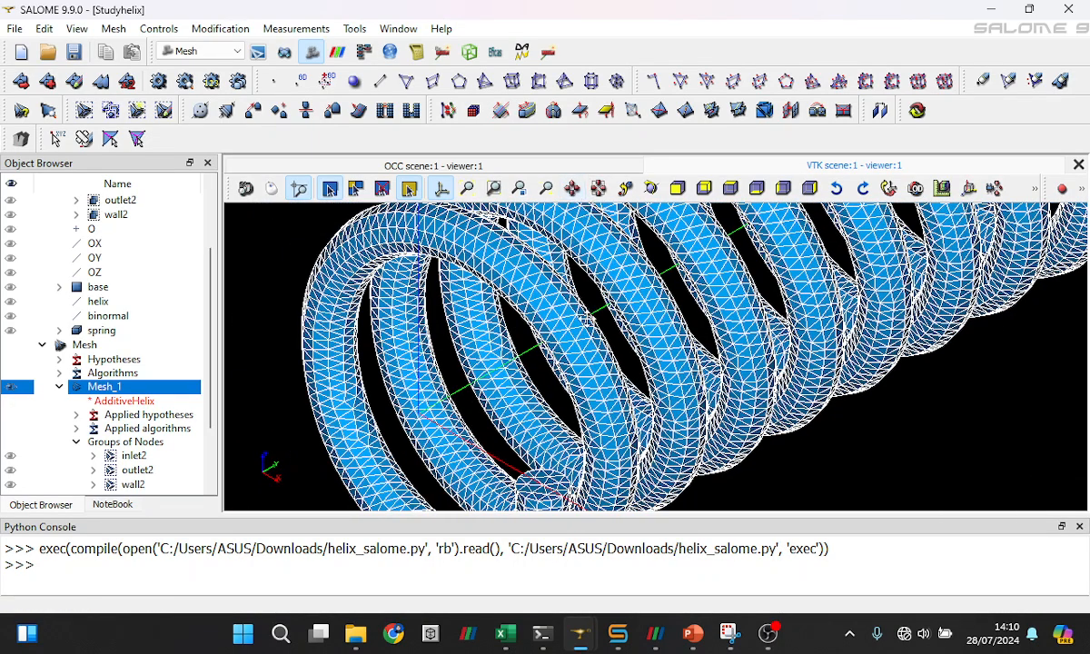
{"action": "left_click_drag", "start_coordinate": [564, 424], "coordinate": [536, 257]}
{"action": "scroll", "coordinate": [536, 345], "scroll_direction": "up", "scroll_amount": 2}
{"action": "scroll", "coordinate": [536, 347], "scroll_direction": "up", "scroll_amount": 3}
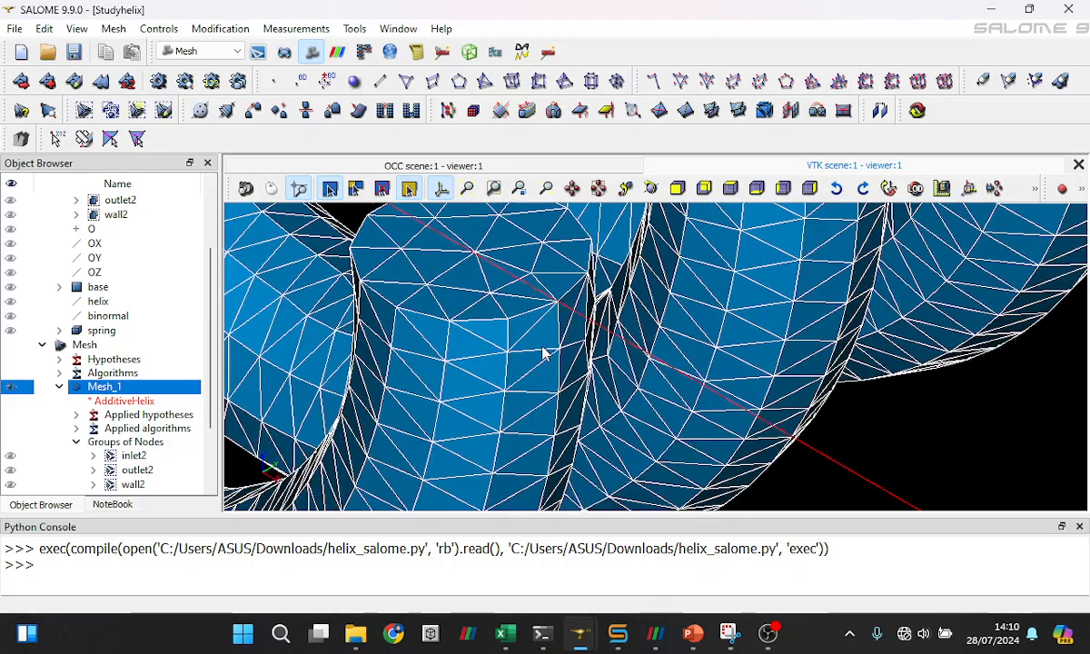
{"action": "left_click", "coordinate": [572, 189]}
{"action": "left_click_drag", "start_coordinate": [555, 274], "coordinate": [562, 339]}
{"action": "left_click", "coordinate": [651, 189]}
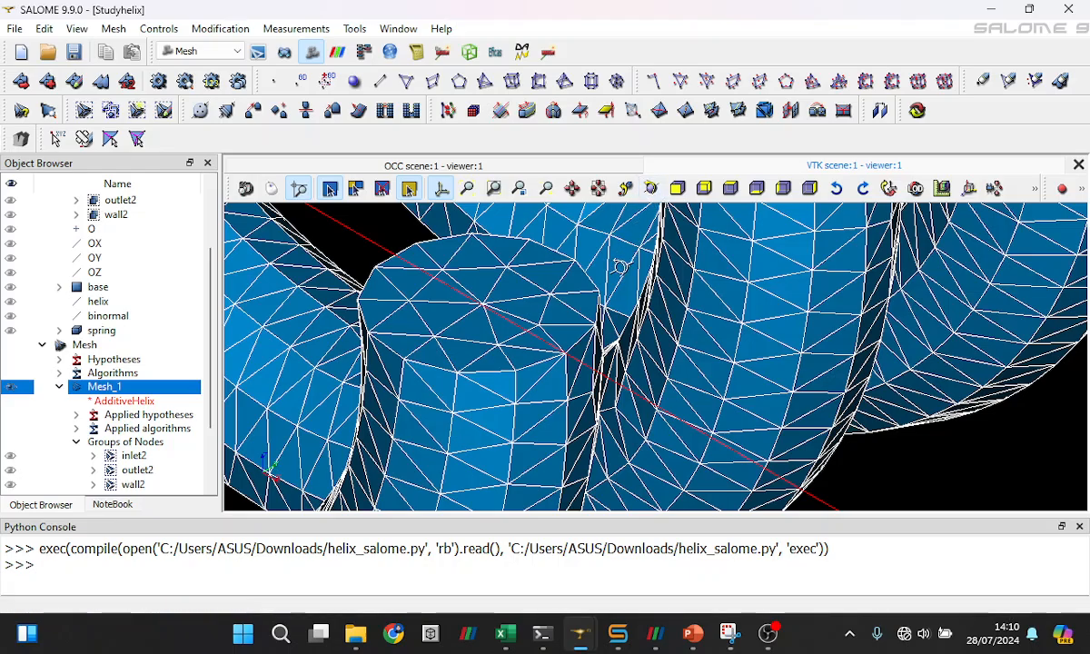
{"action": "mouse_move", "coordinate": [618, 262]}
{"action": "left_mouse_down"}
{"action": "mouse_move", "coordinate": [615, 299]}
{"action": "mouse_move", "coordinate": [613, 279]}
{"action": "left_mouse_up"}
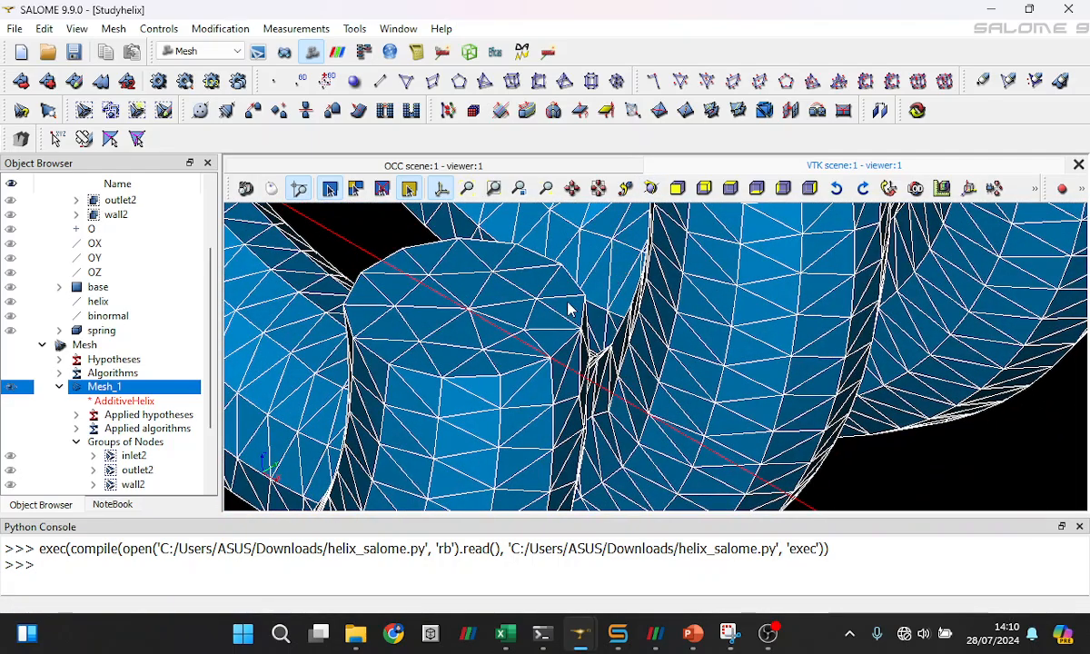
{"action": "left_click_drag", "start_coordinate": [570, 309], "coordinate": [502, 318]}
Set the number of layers in Mesh_1's Viscous Layers_1 hypothesis to 5
{"action": "right_click", "coordinate": [116, 388]}
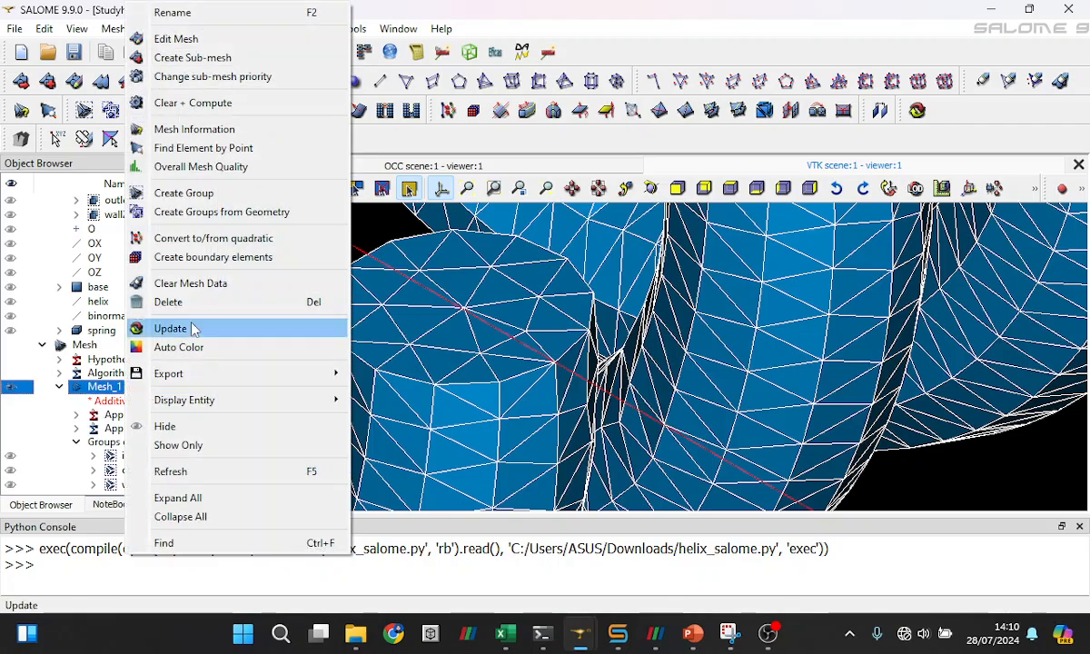
{"action": "left_click", "coordinate": [191, 41]}
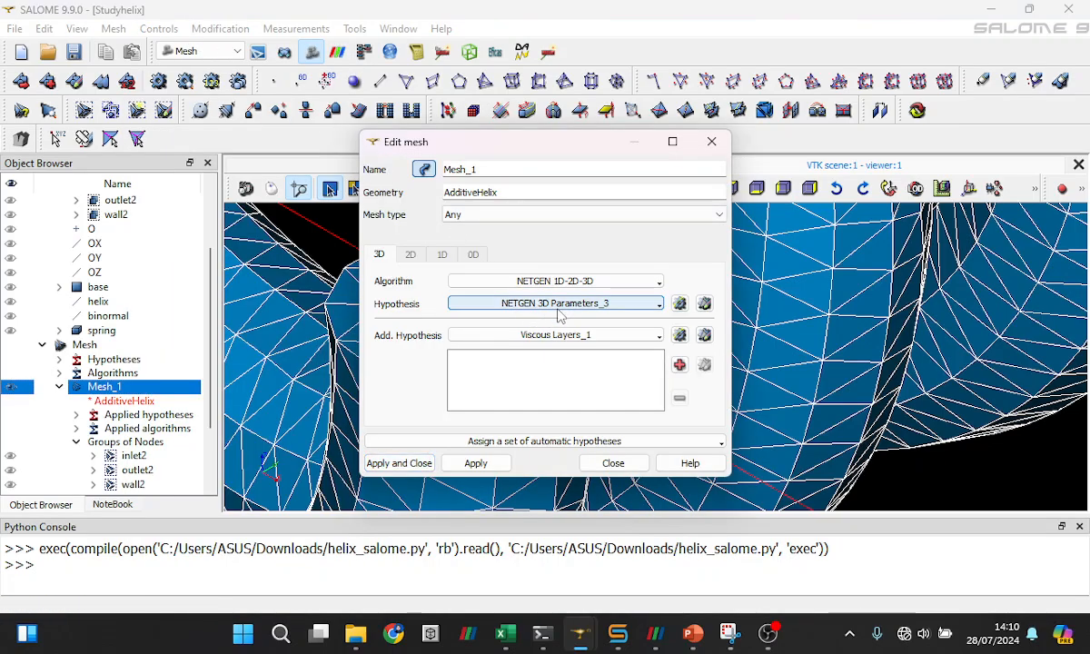
{"action": "left_click", "coordinate": [679, 335]}
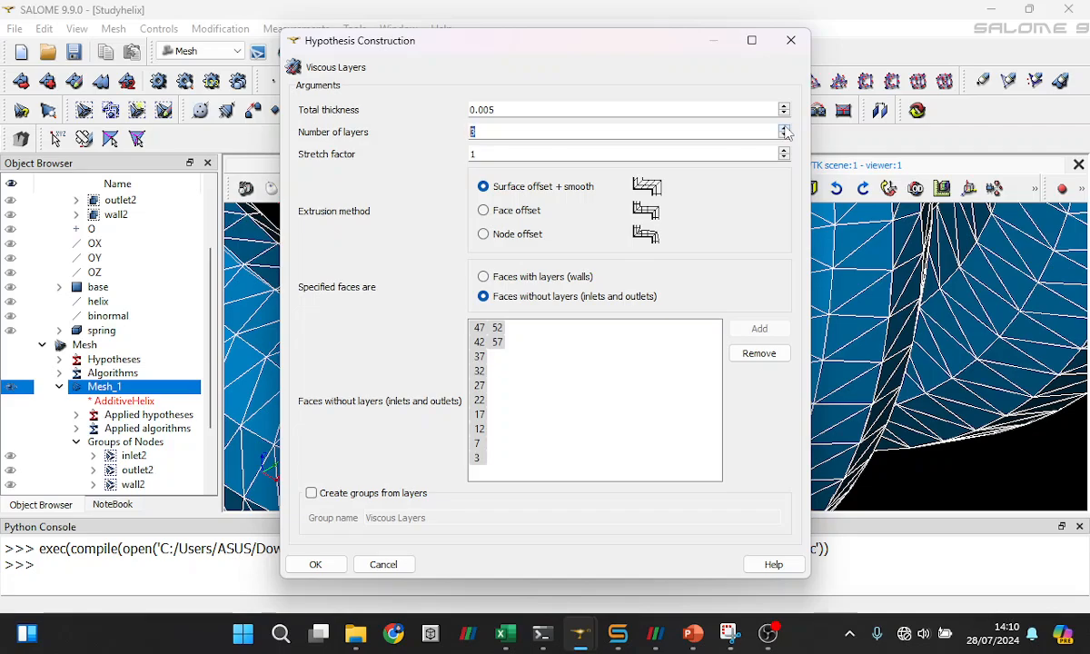
{"action": "left_click", "coordinate": [300, 569]}
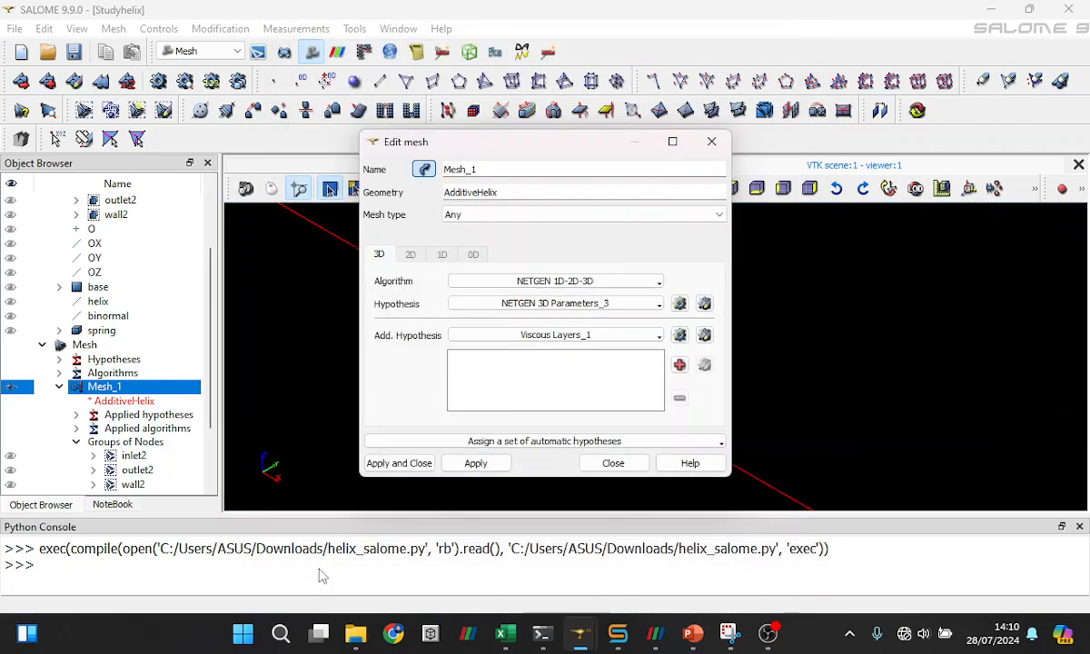
Add Viscous Layers_1 to Mesh_1's list of additional hypotheses, check its parameters and apply the mesh edit
{"action": "left_click", "coordinate": [680, 364]}
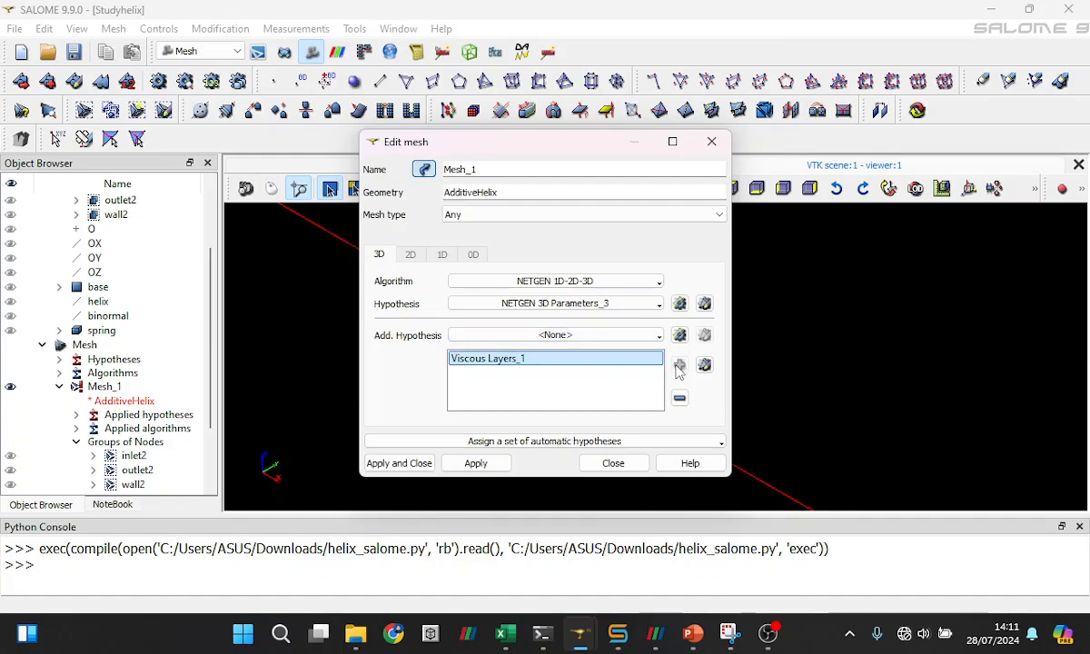
{"action": "left_click", "coordinate": [705, 366]}
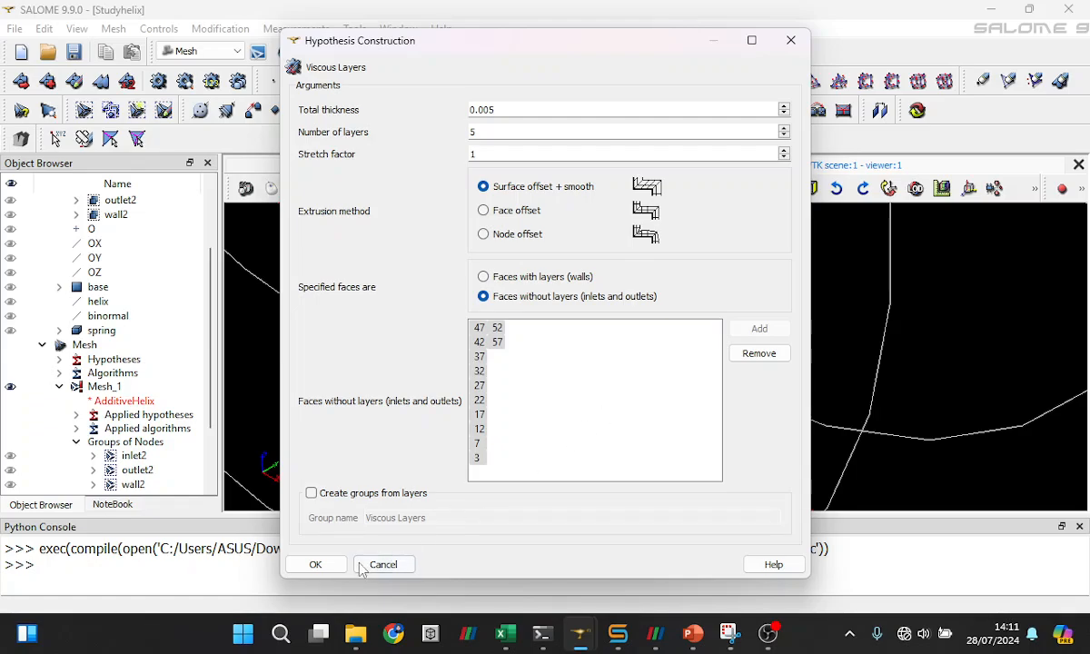
{"action": "left_click", "coordinate": [322, 560]}
{"action": "left_click", "coordinate": [399, 463]}
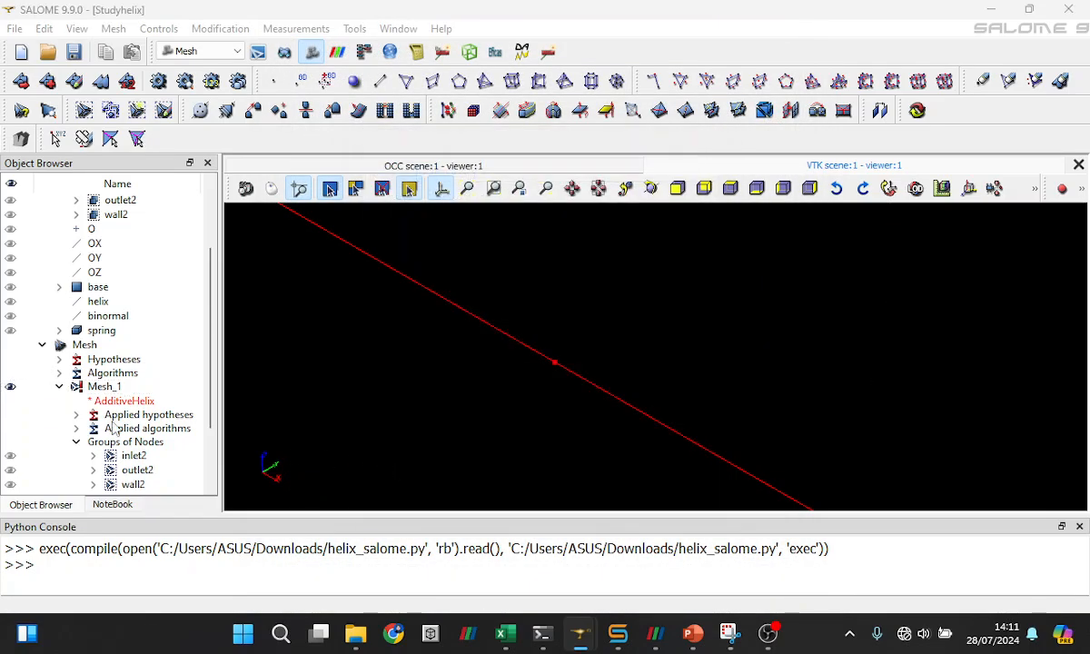
Clear and recompute Mesh_1 with the five-layer viscous hypothesis
{"action": "right_click", "coordinate": [102, 388]}
{"action": "left_click", "coordinate": [204, 113]}
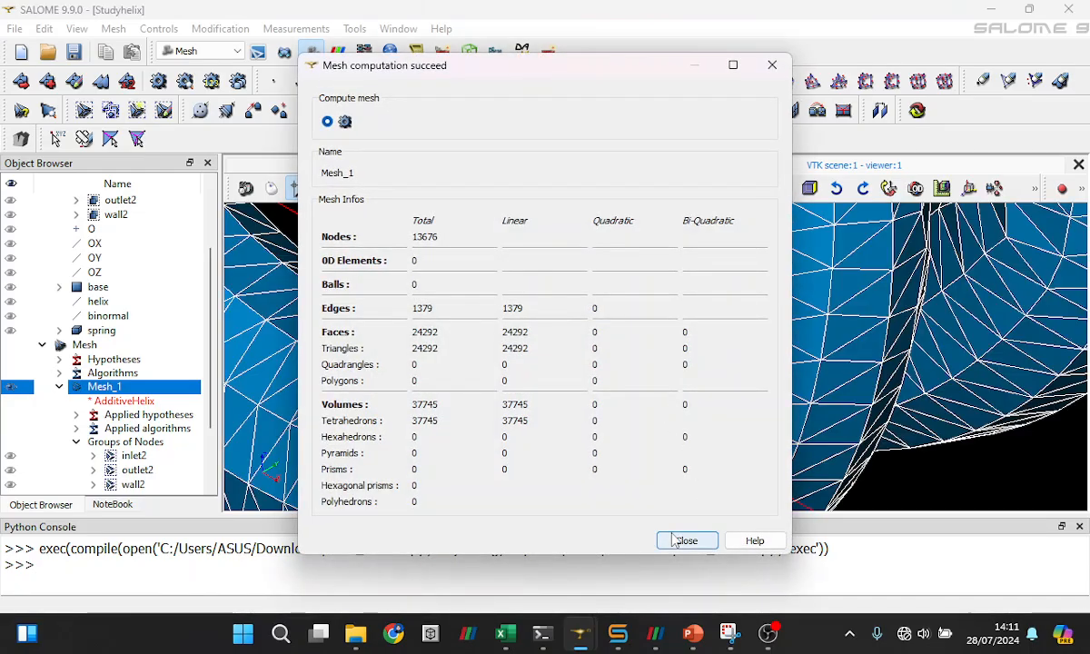
{"action": "left_click", "coordinate": [687, 541]}
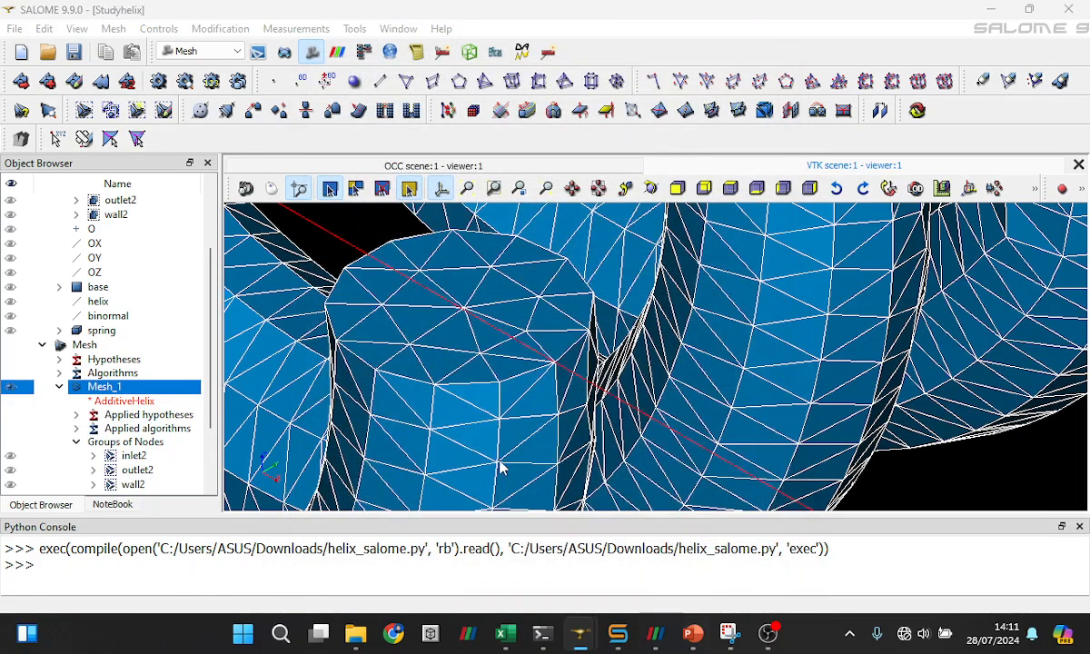
Inspect both ends of the recomputed helix mesh, checking the element refinement on the far end face up close
{"action": "left_click_drag", "start_coordinate": [471, 437], "coordinate": [511, 484]}
{"action": "scroll", "coordinate": [512, 484], "scroll_direction": "down", "scroll_amount": 5}
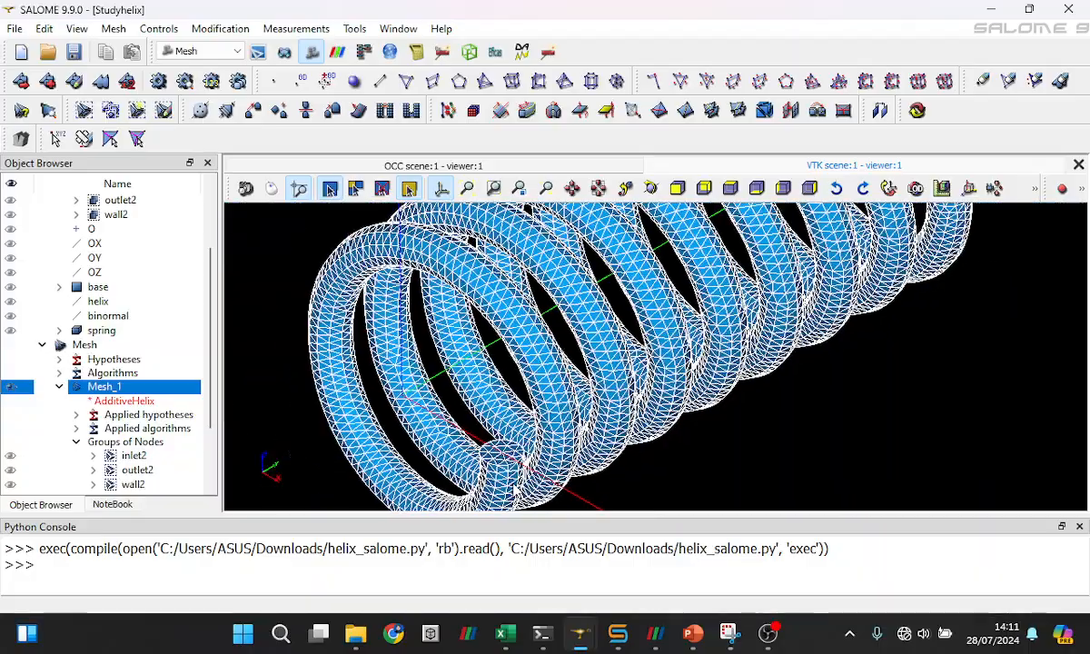
{"action": "left_click", "coordinate": [651, 188]}
{"action": "left_click_drag", "start_coordinate": [581, 345], "coordinate": [654, 327]}
{"action": "left_click_drag", "start_coordinate": [491, 448], "coordinate": [272, 427]}
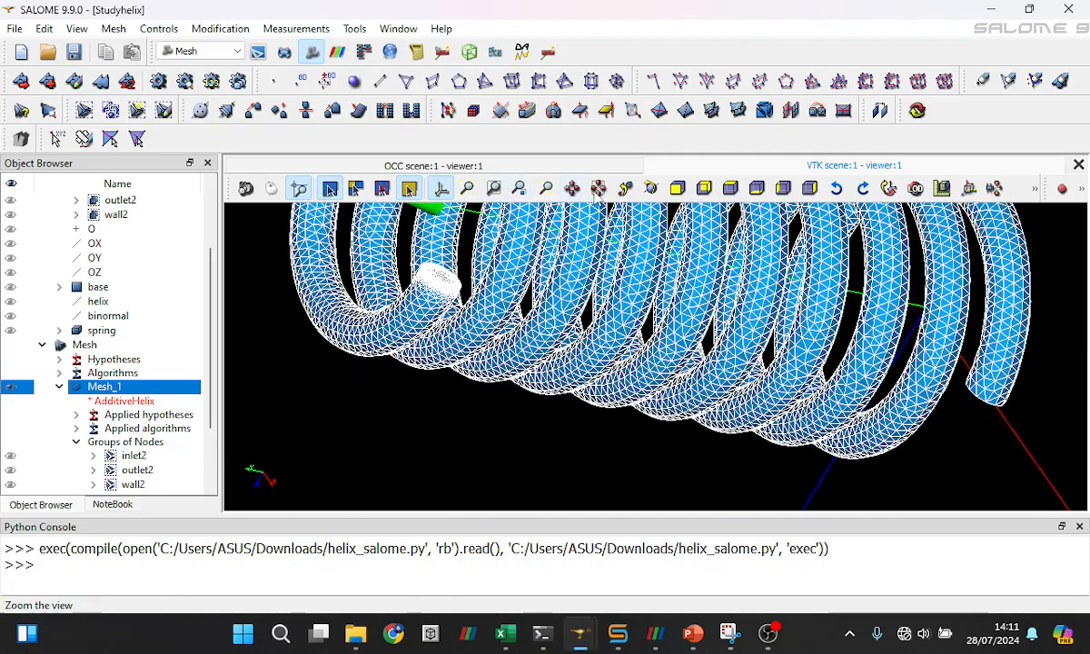
{"action": "left_click", "coordinate": [597, 188]}
{"action": "left_click", "coordinate": [536, 247]}
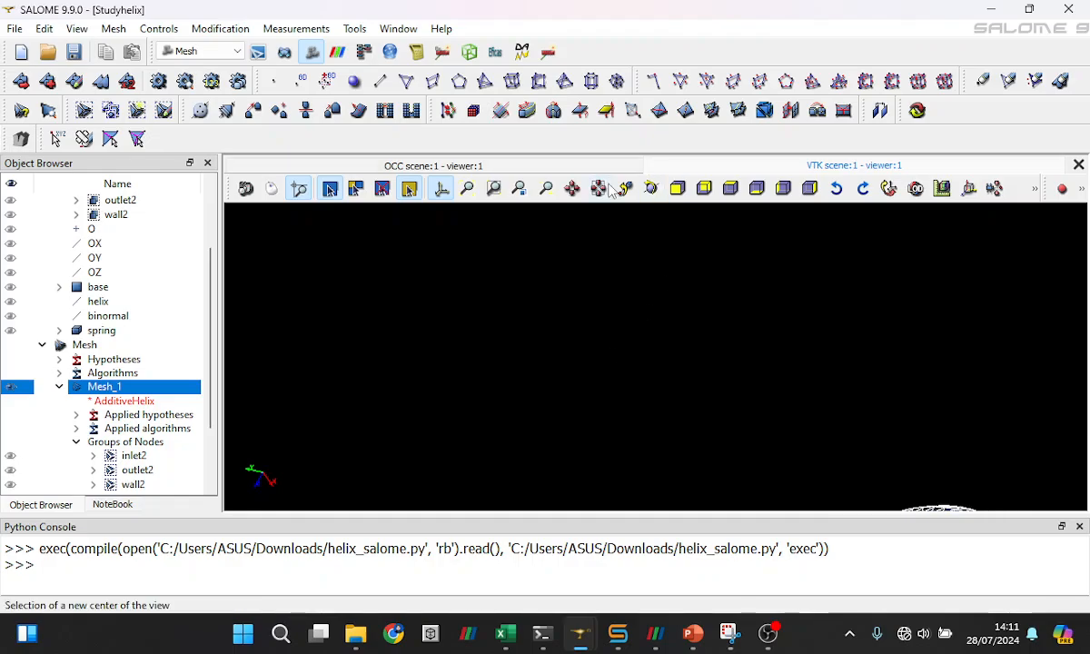
{"action": "left_click", "coordinate": [571, 188]}
{"action": "left_click", "coordinate": [598, 188]}
{"action": "scroll", "coordinate": [581, 327], "scroll_direction": "up", "scroll_amount": 3}
{"action": "left_click", "coordinate": [574, 401]}
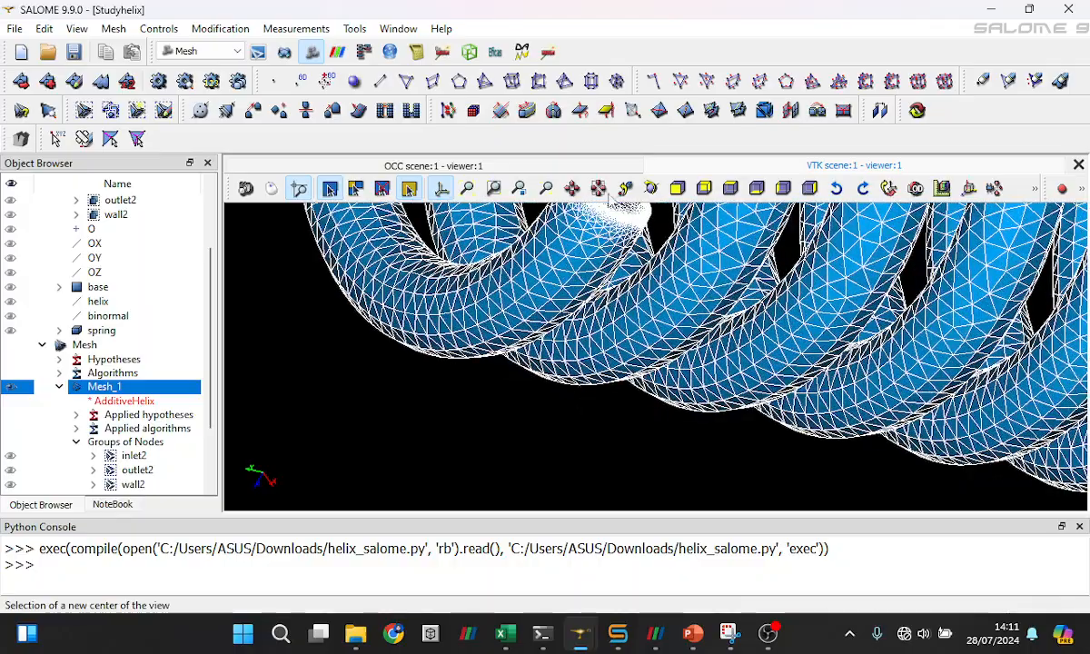
{"action": "left_click", "coordinate": [651, 189]}
{"action": "left_click_drag", "start_coordinate": [627, 238], "coordinate": [570, 371]}
{"action": "scroll", "coordinate": [535, 453], "scroll_direction": "up", "scroll_amount": 3}
{"action": "scroll", "coordinate": [534, 456], "scroll_direction": "up", "scroll_amount": 2}
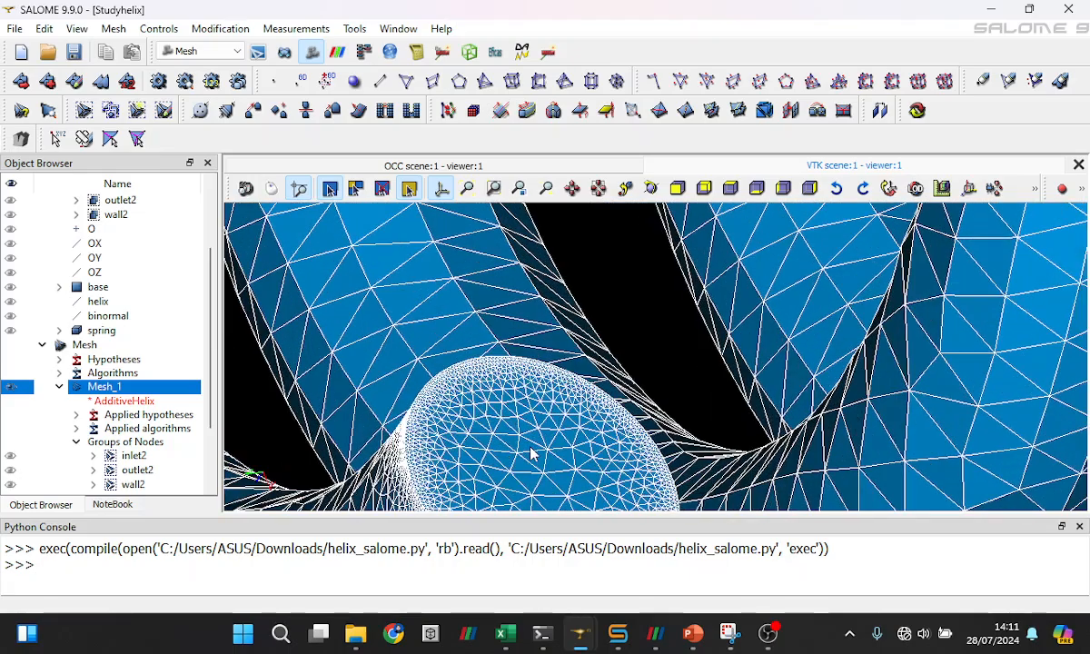
Examine the full end face of the helix mesh, including the element refinement around its rim and the neighbouring coils
{"action": "left_click", "coordinate": [572, 188]}
{"action": "left_click_drag", "start_coordinate": [533, 424], "coordinate": [535, 316]}
{"action": "left_click_drag", "start_coordinate": [536, 382], "coordinate": [533, 397]}
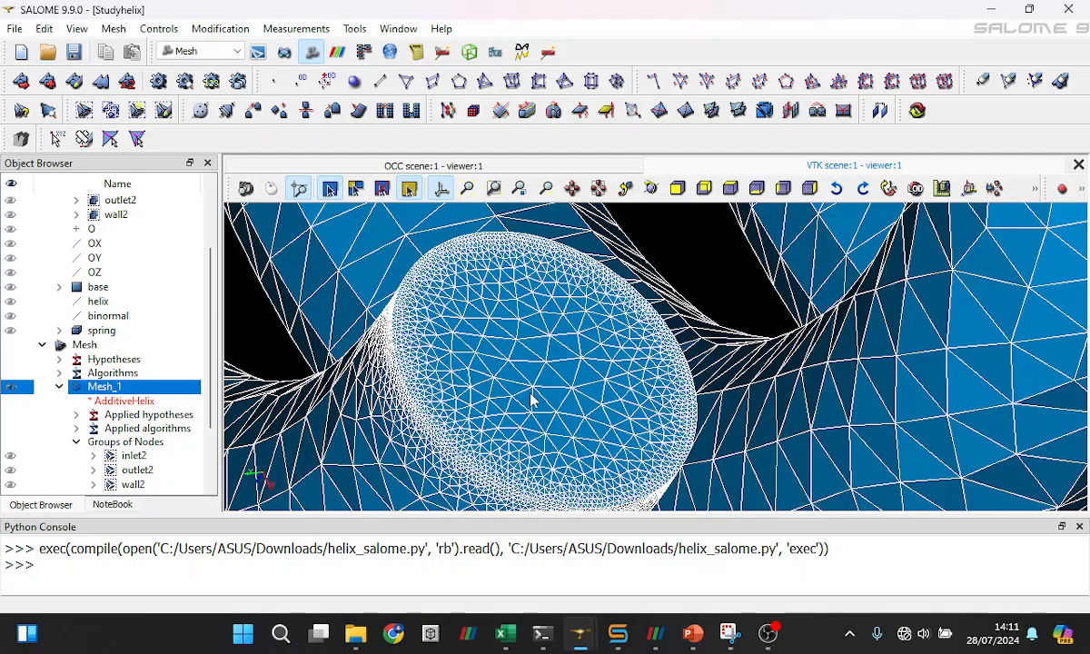
{"action": "scroll", "coordinate": [528, 408], "scroll_direction": "down", "scroll_amount": 5}
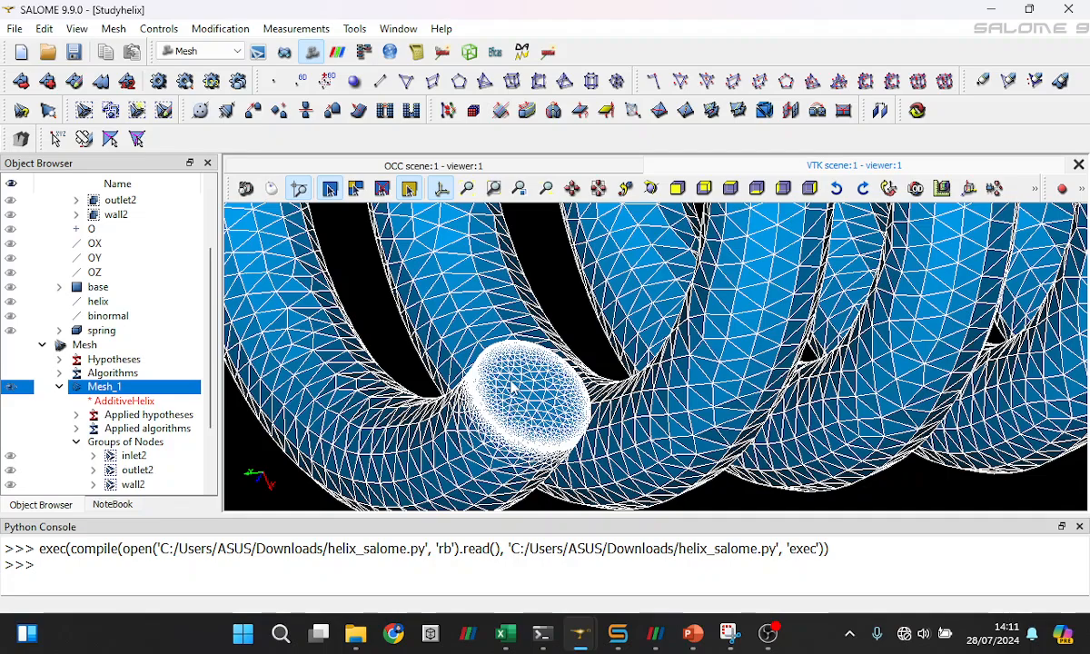
Reopen Mesh_1 for editing and add Viscous Layers_1 to its list of additional hypotheses
{"action": "right_click", "coordinate": [154, 394]}
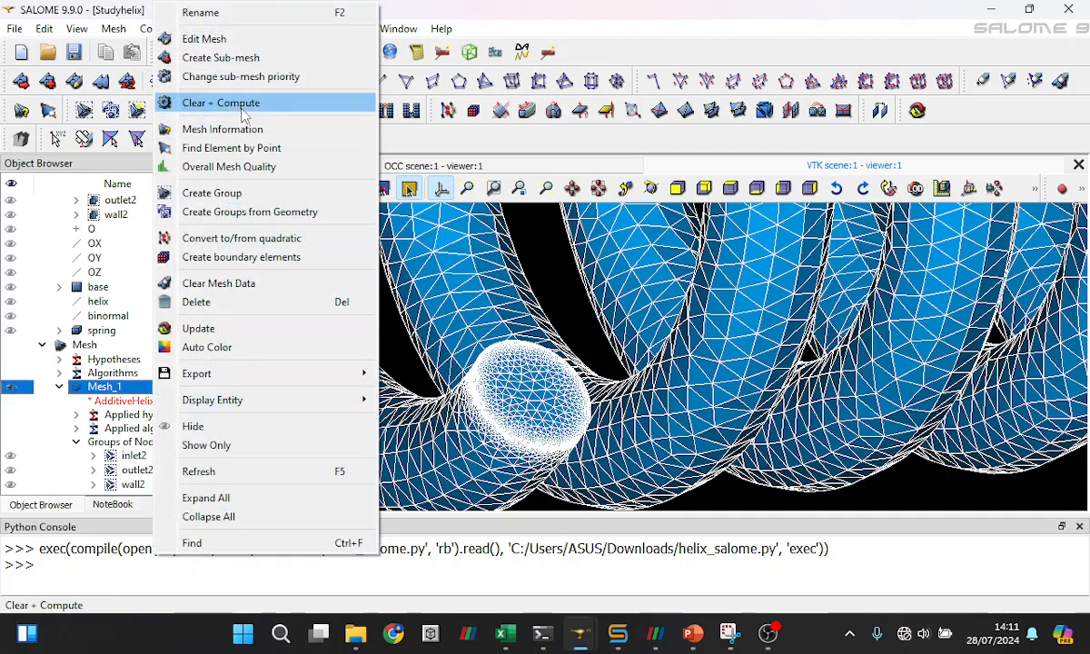
{"action": "left_click", "coordinate": [218, 38]}
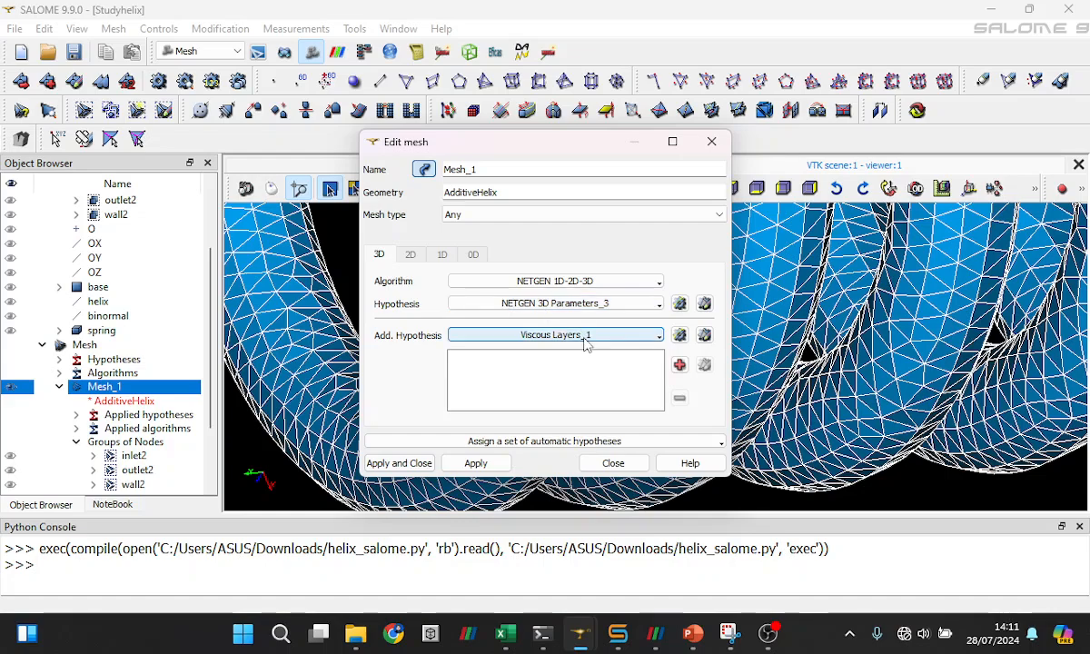
{"action": "left_click", "coordinate": [589, 334]}
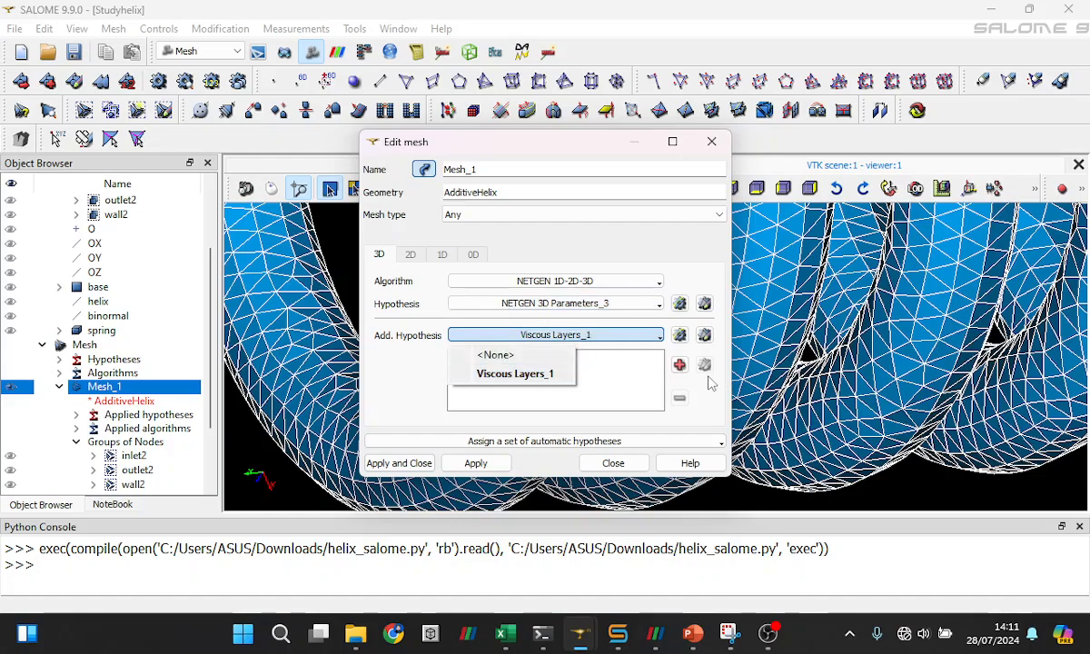
{"action": "left_click", "coordinate": [646, 329]}
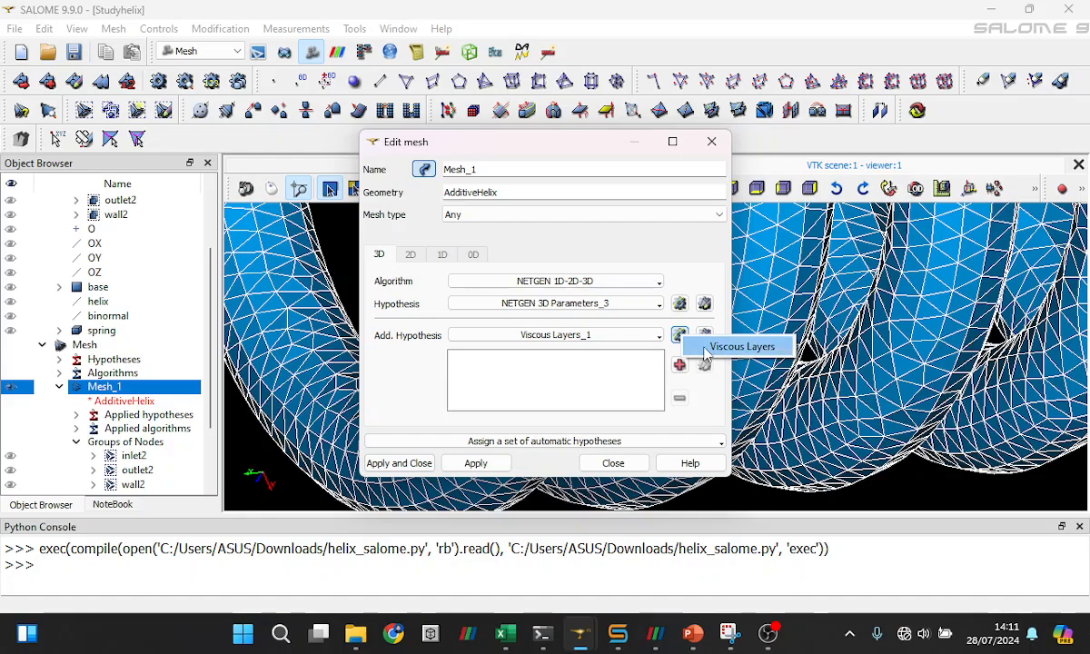
{"action": "left_click", "coordinate": [595, 334]}
{"action": "left_click", "coordinate": [555, 374]}
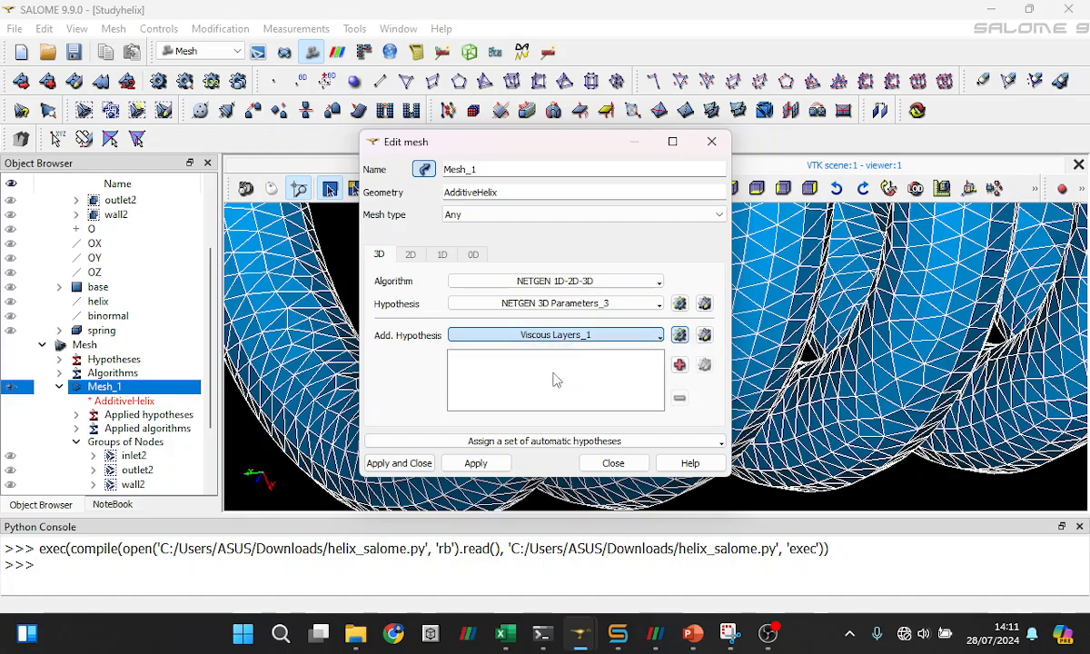
{"action": "left_click", "coordinate": [681, 366]}
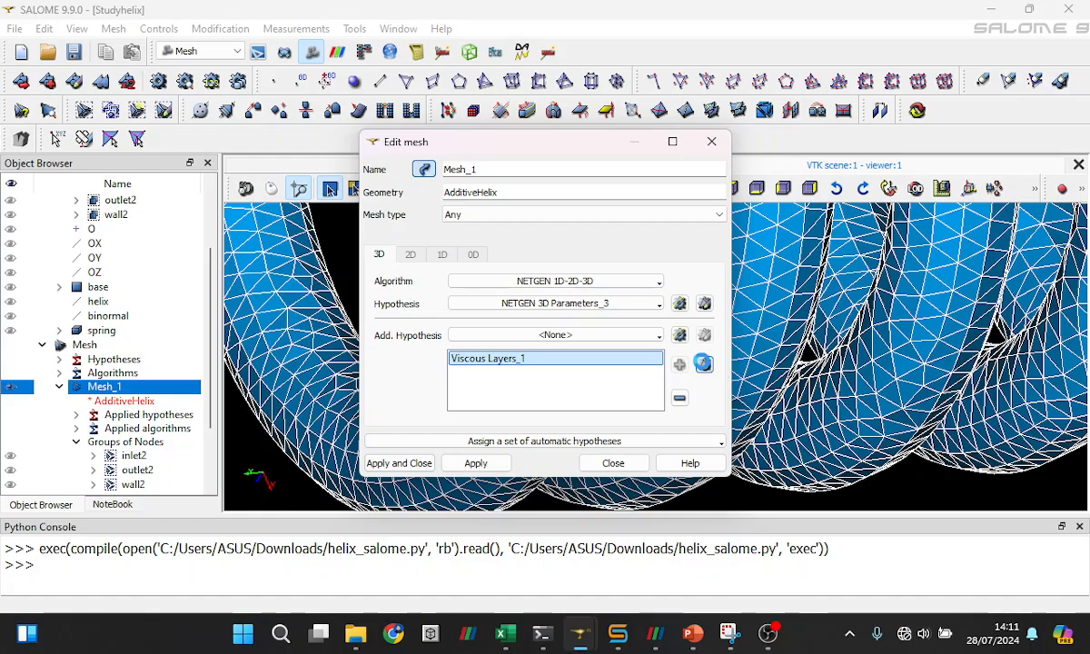
Change the specified faces in Viscous Layers_1 to Faces with layers (walls) and close the mesh edit without applying it
{"action": "left_click", "coordinate": [703, 364]}
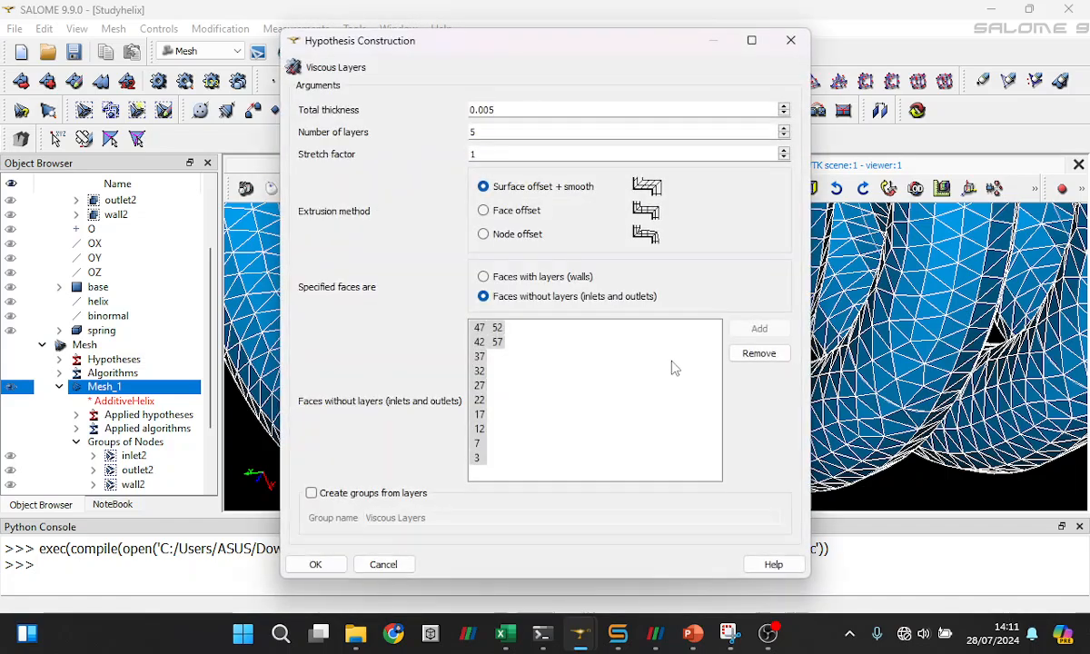
{"action": "left_click", "coordinate": [563, 281]}
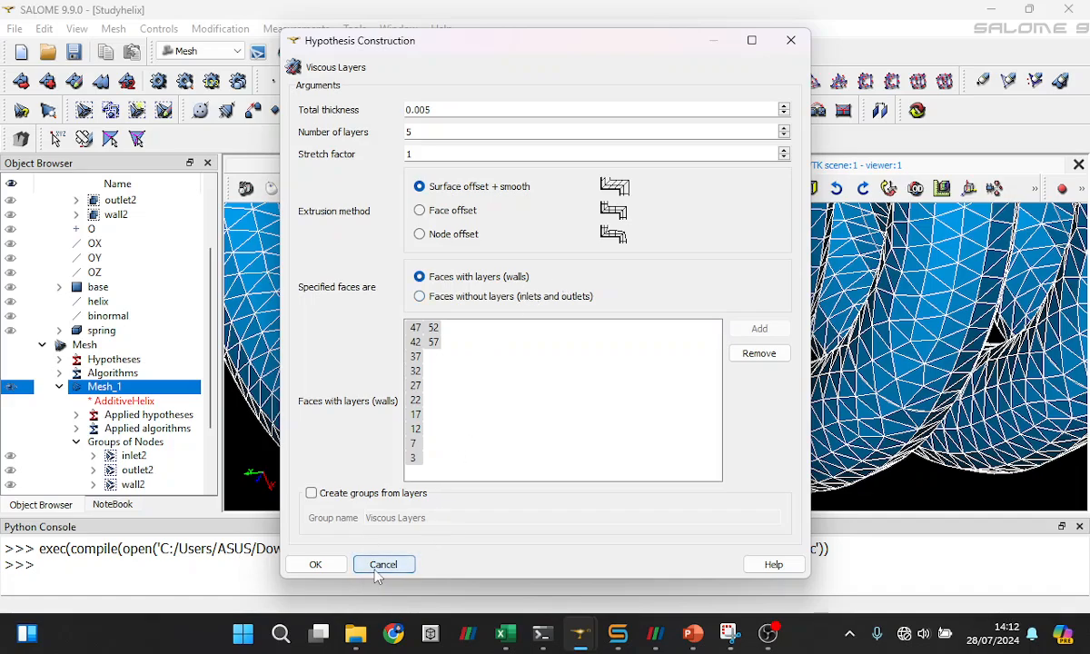
{"action": "left_click", "coordinate": [315, 564]}
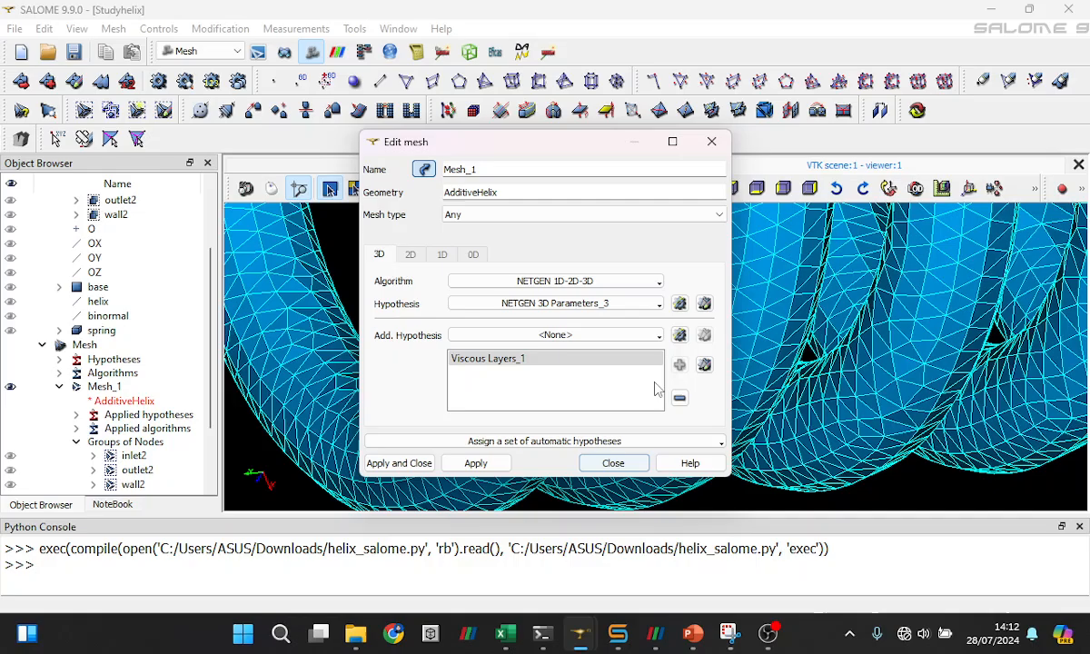
{"action": "left_click", "coordinate": [711, 142]}
Examine the element refinement along the lower rim of the helix end face up close
{"action": "scroll", "coordinate": [563, 449], "scroll_direction": "up", "scroll_amount": 3}
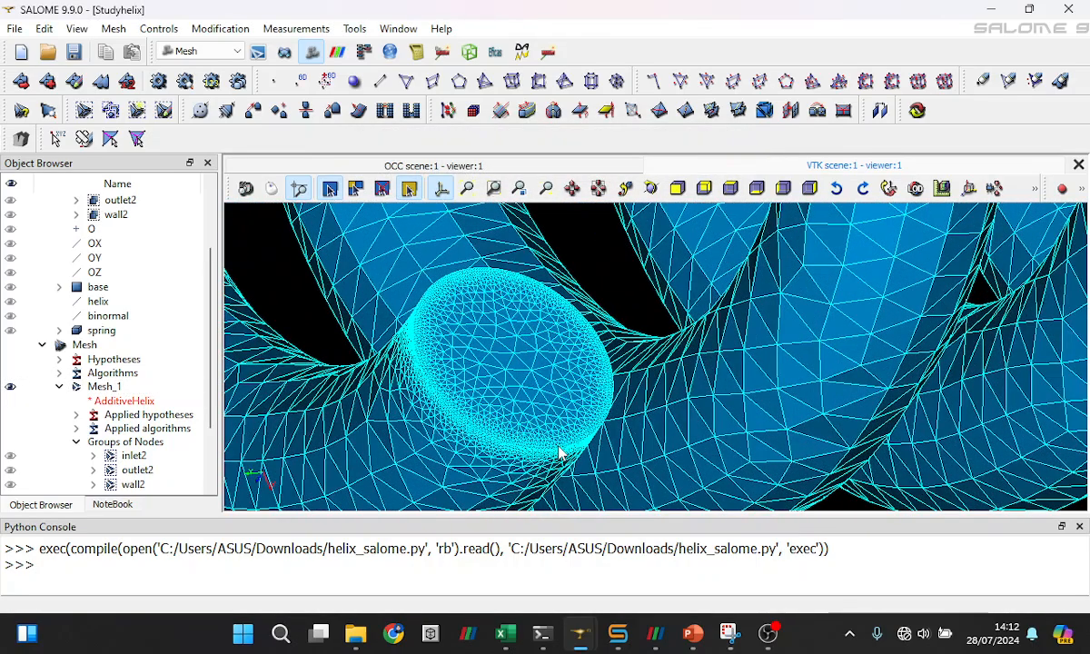
{"action": "scroll", "coordinate": [556, 448], "scroll_direction": "up", "scroll_amount": 3}
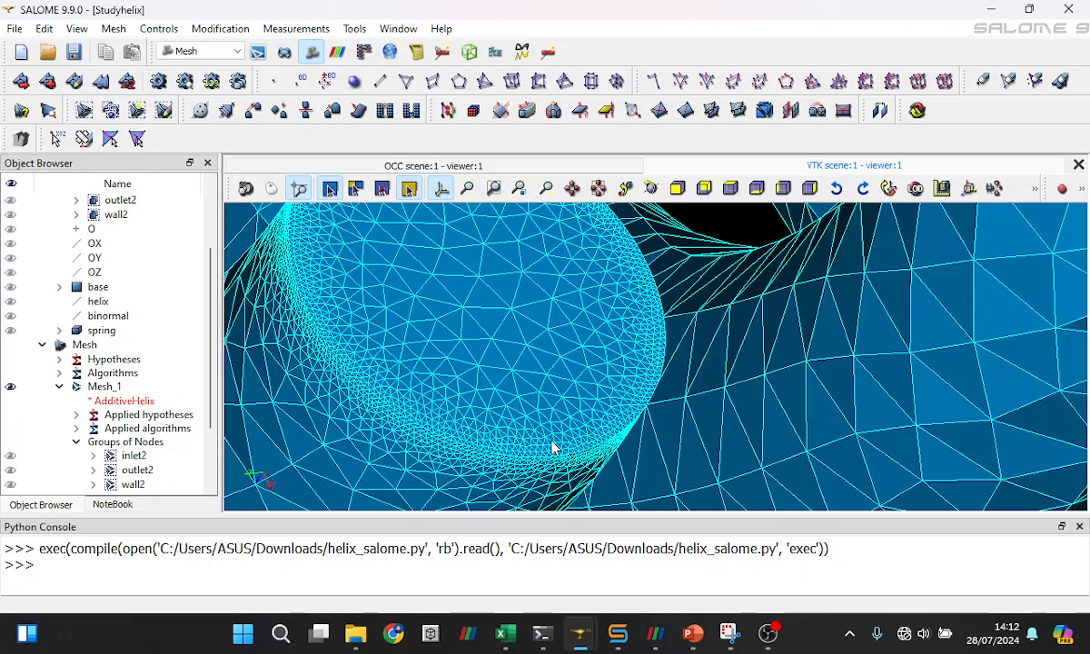
{"action": "scroll", "coordinate": [546, 450], "scroll_direction": "down", "scroll_amount": 5}
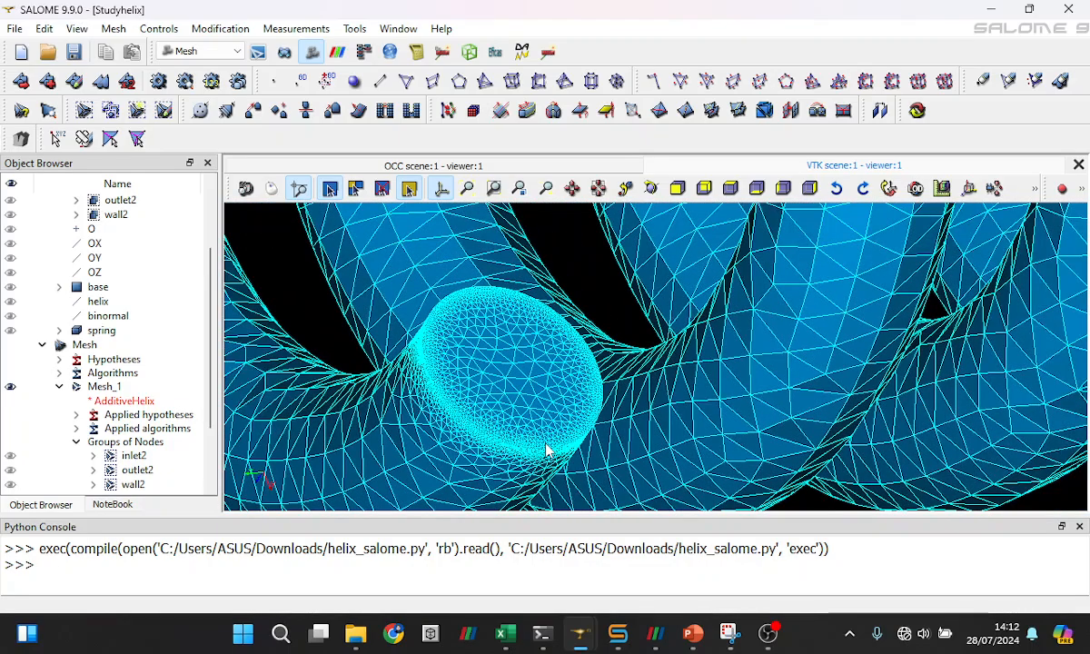
{"action": "left_click", "coordinate": [770, 633]}
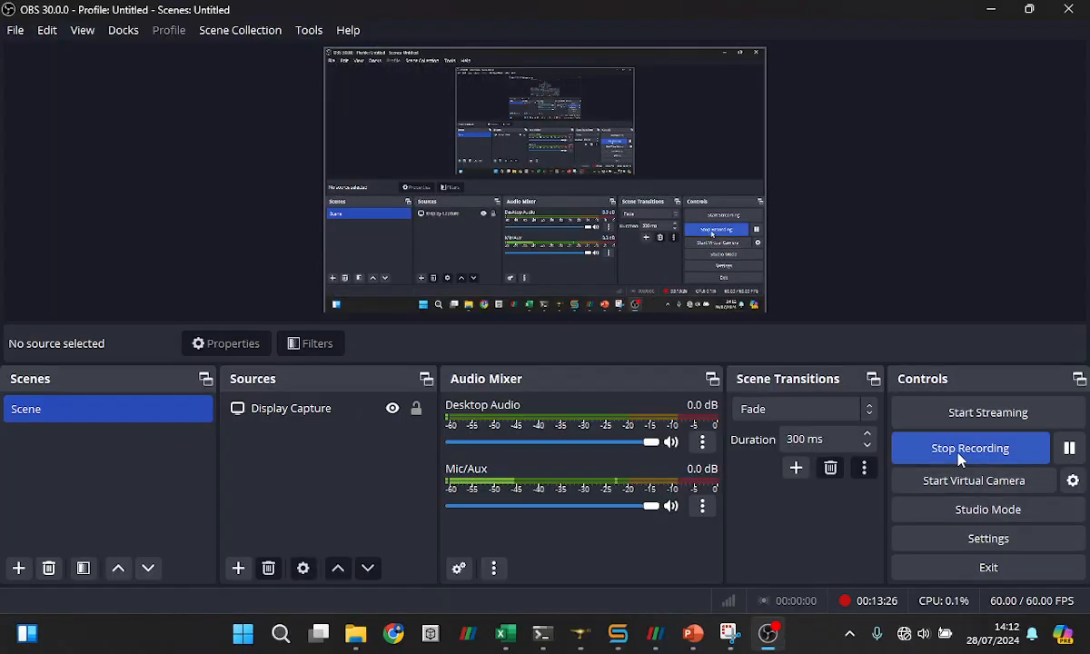